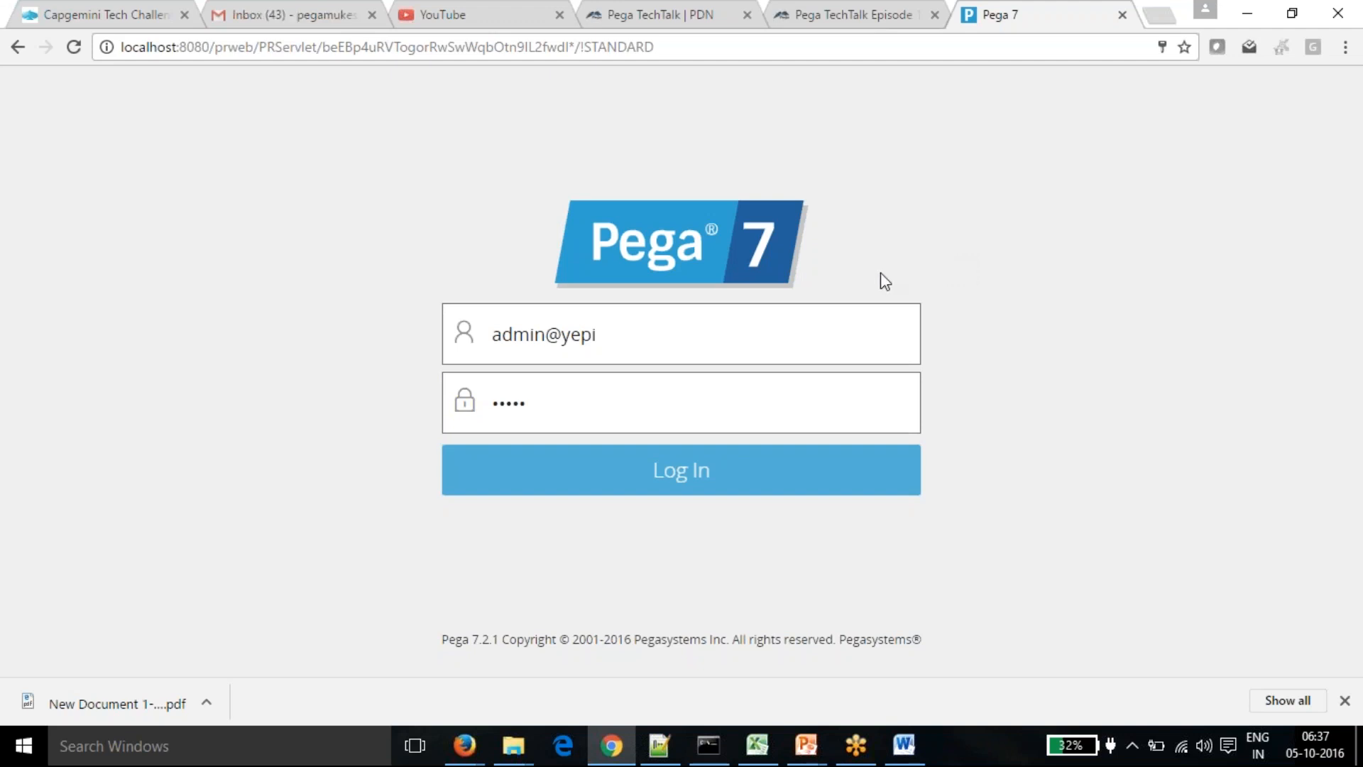
- Close the Gmail and YouTube browser tabs, leaving the Pega login page open
click(614, 338)
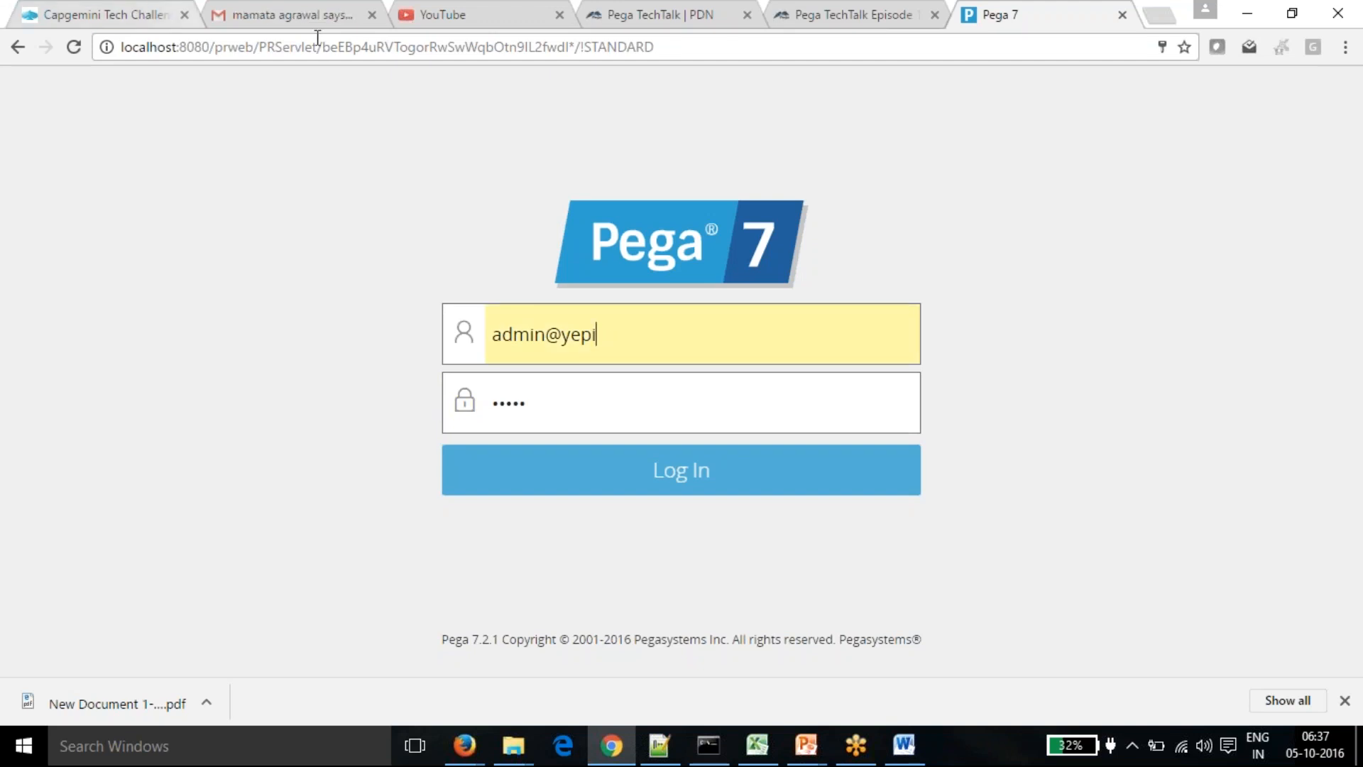
click(372, 15)
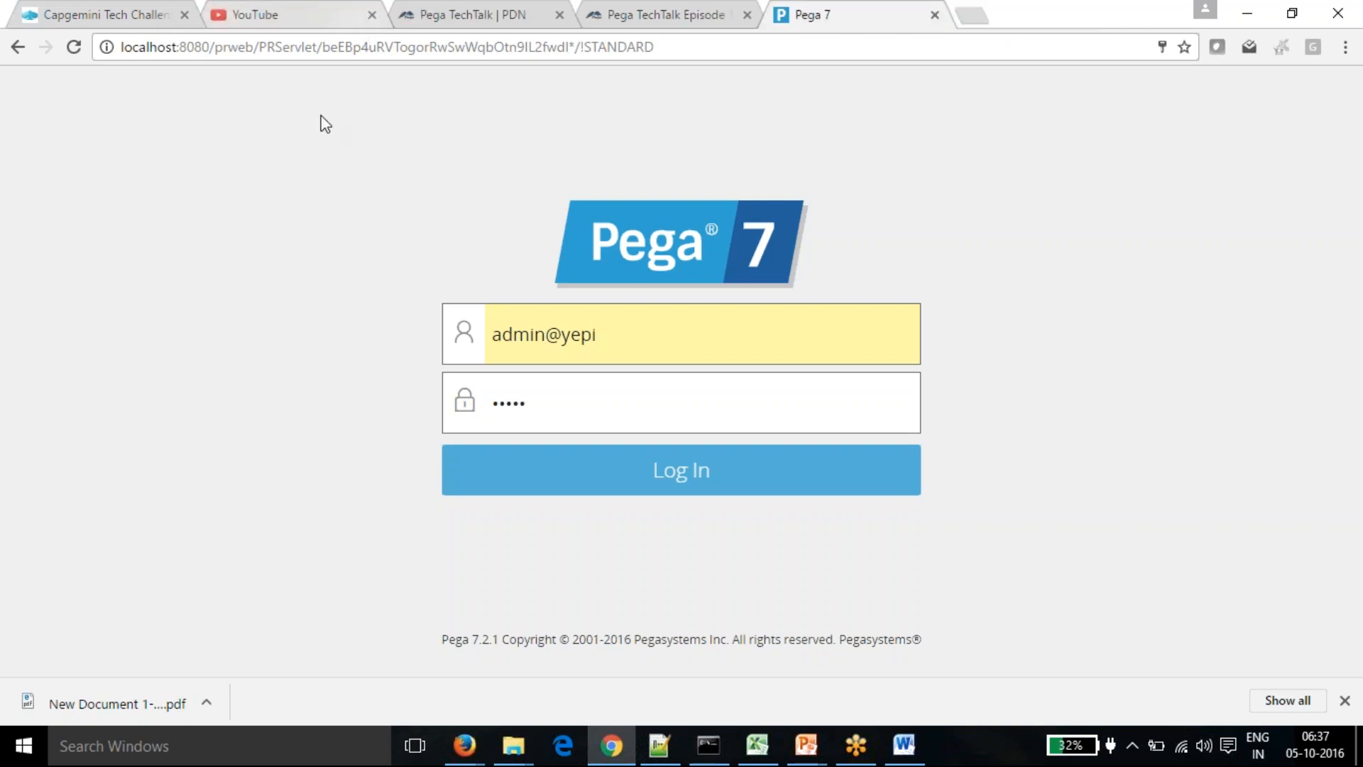
click(381, 15)
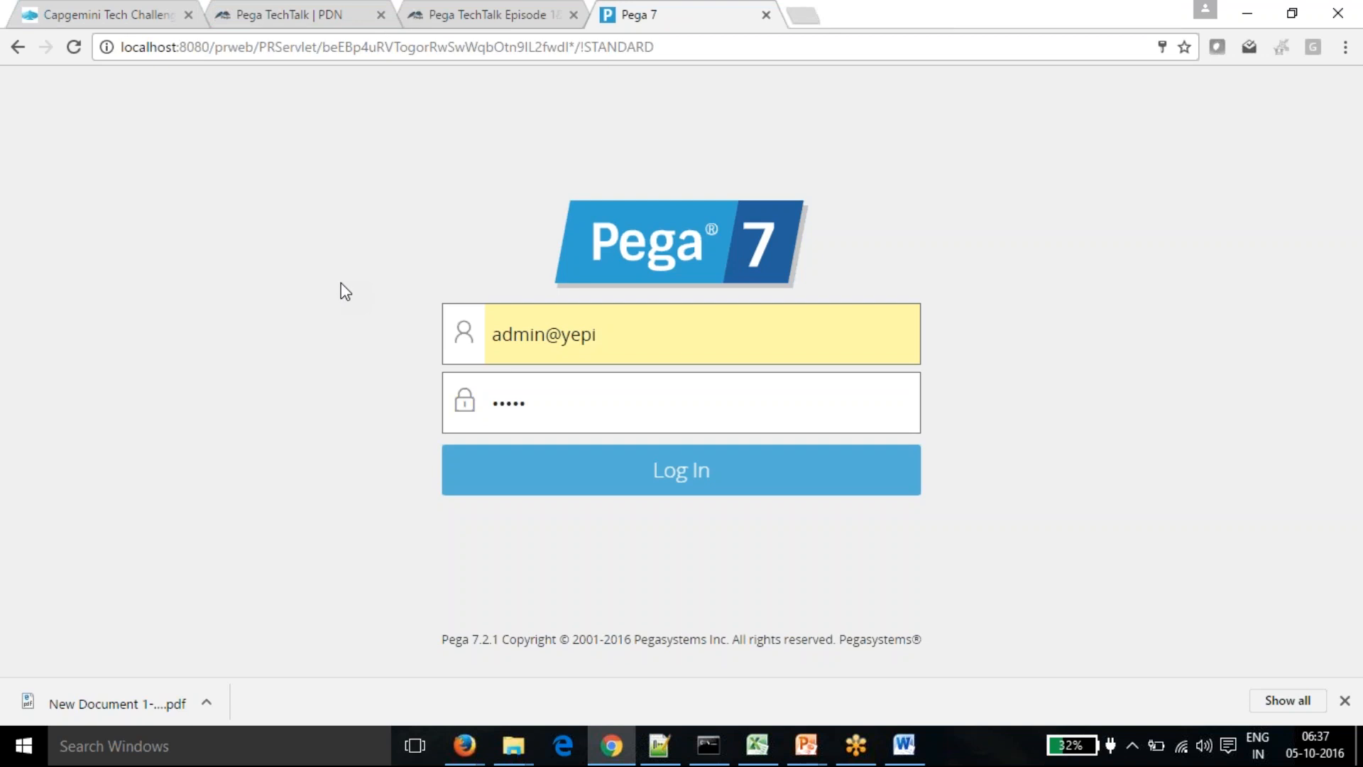
click(1256, 485)
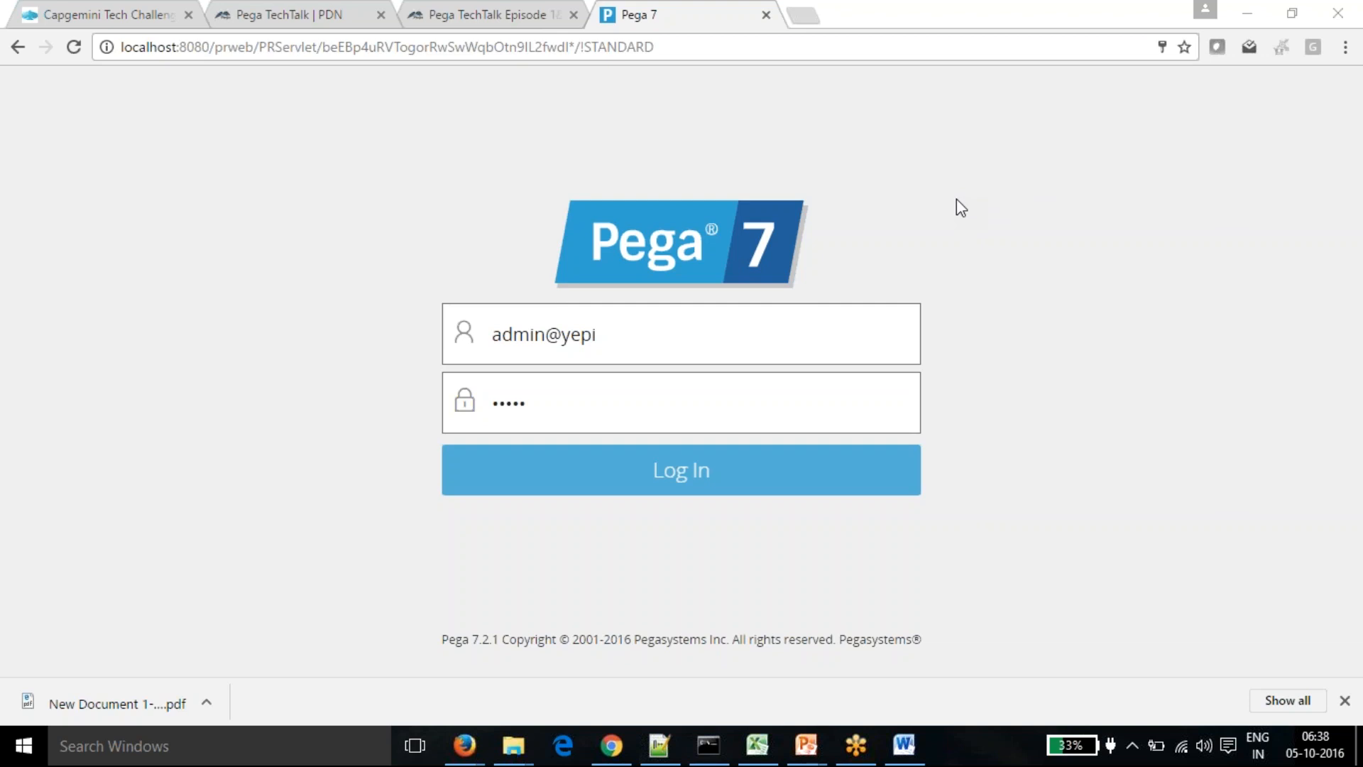
- Log in with the saved administrator account picked from the 'admi' autofill suggestion
drag(624, 334, 477, 343)
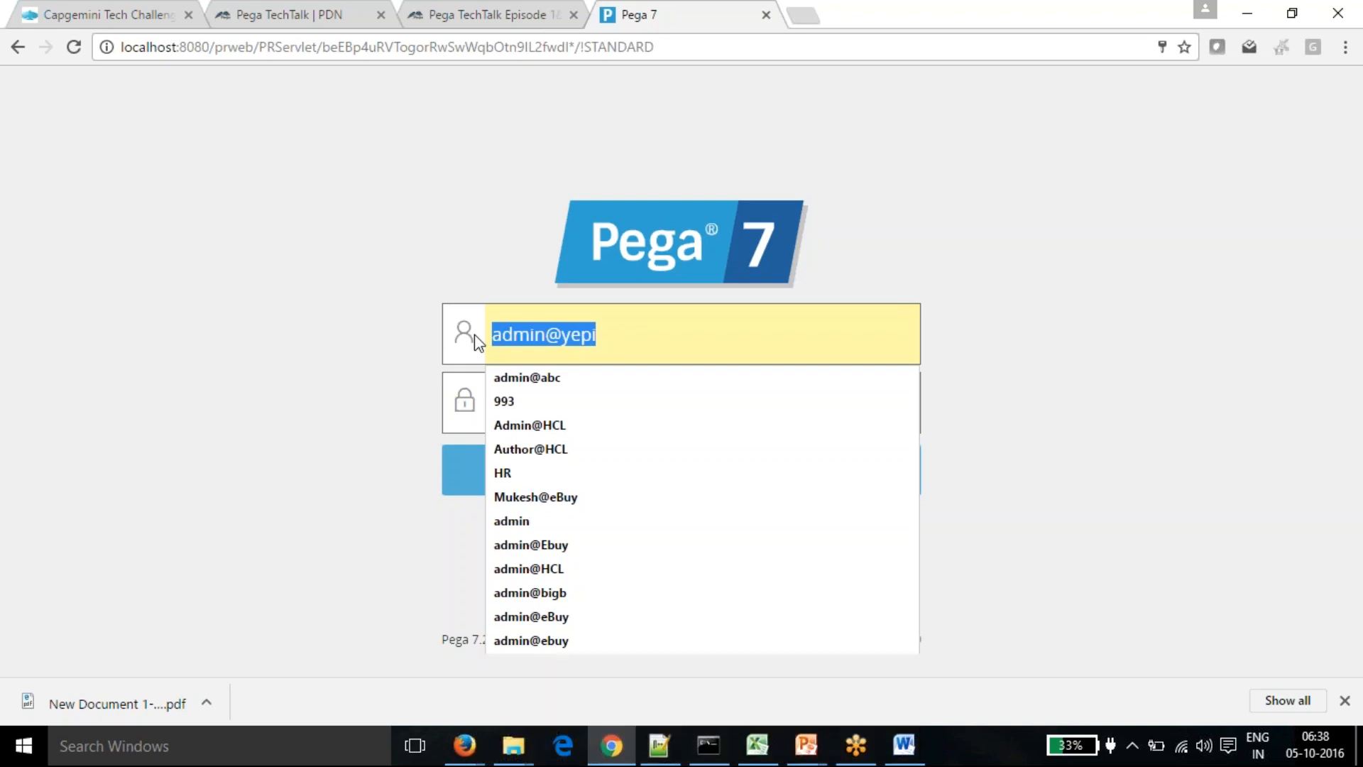
text(admi)
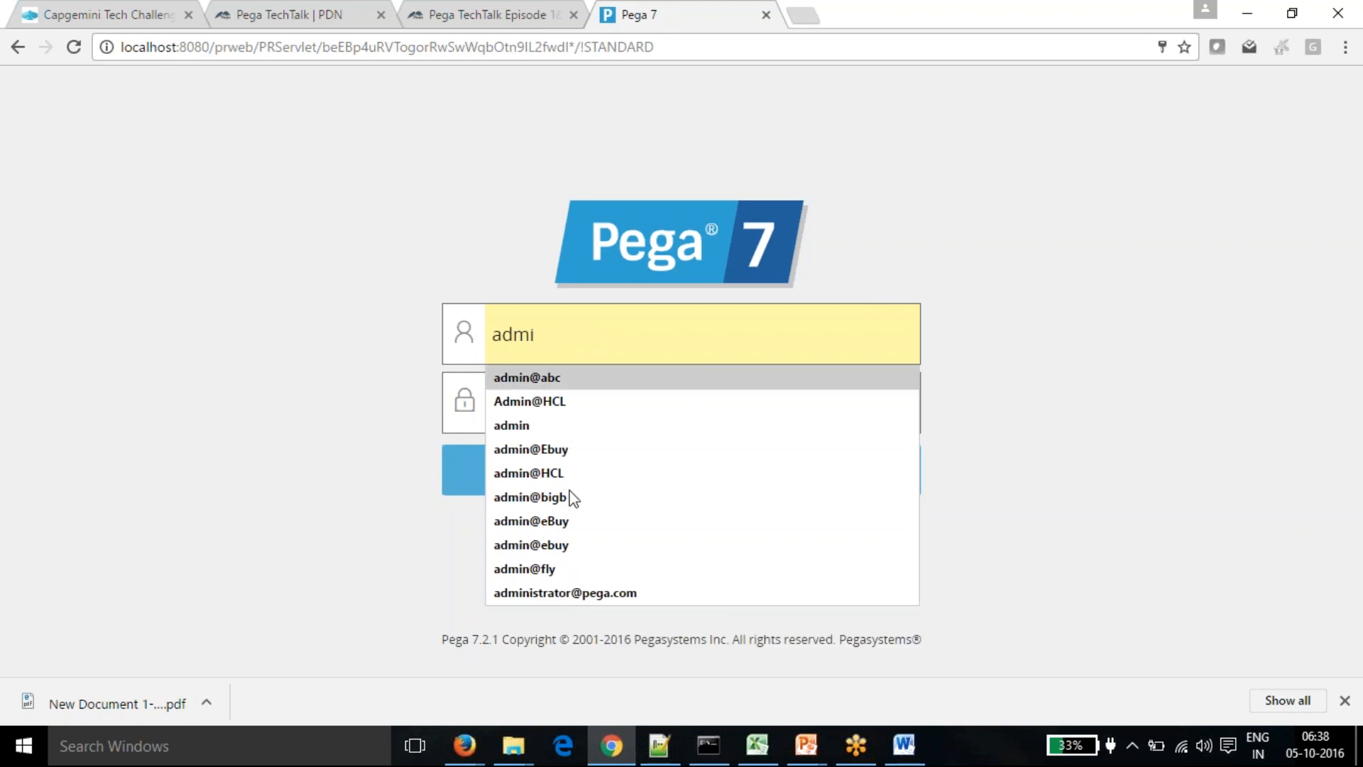
click(600, 593)
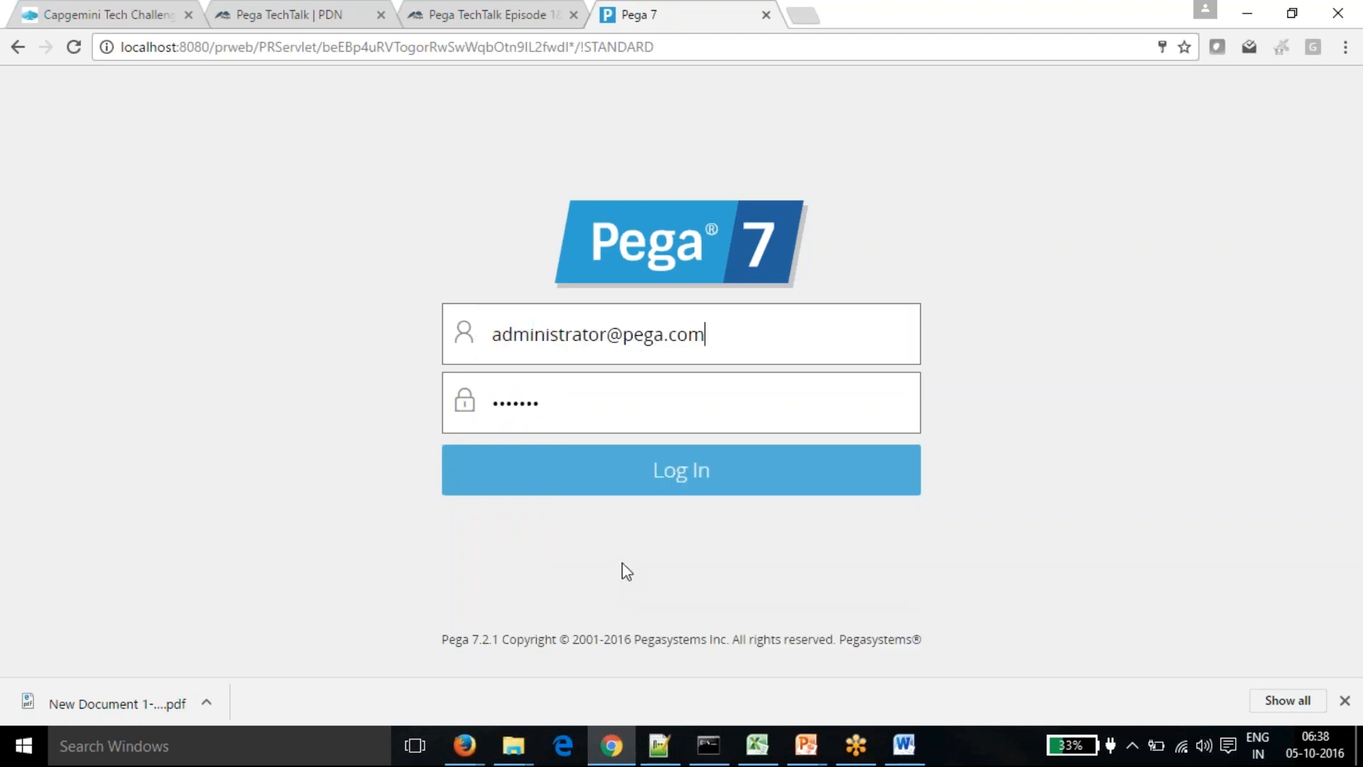
click(681, 479)
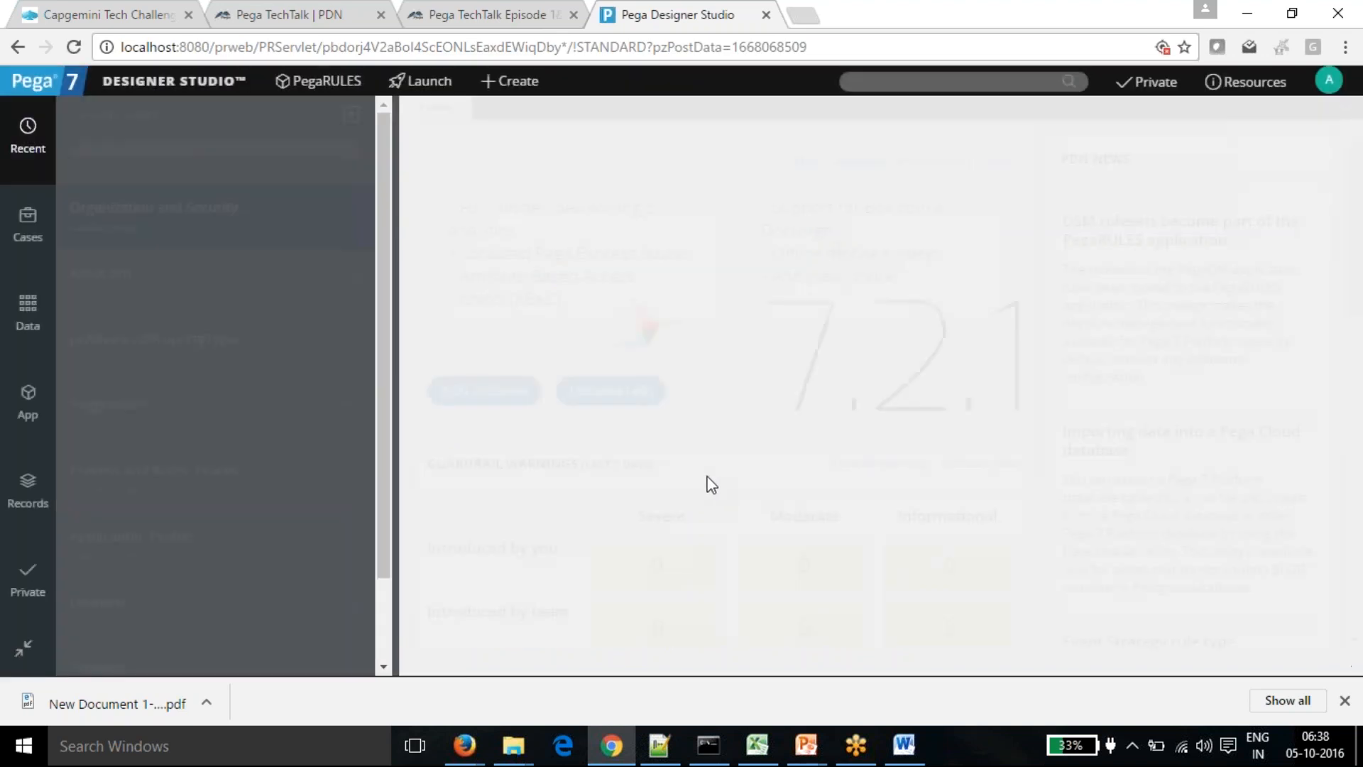
- Start a New Application from the PegaRULES menu as an Enterprise application
click(322, 84)
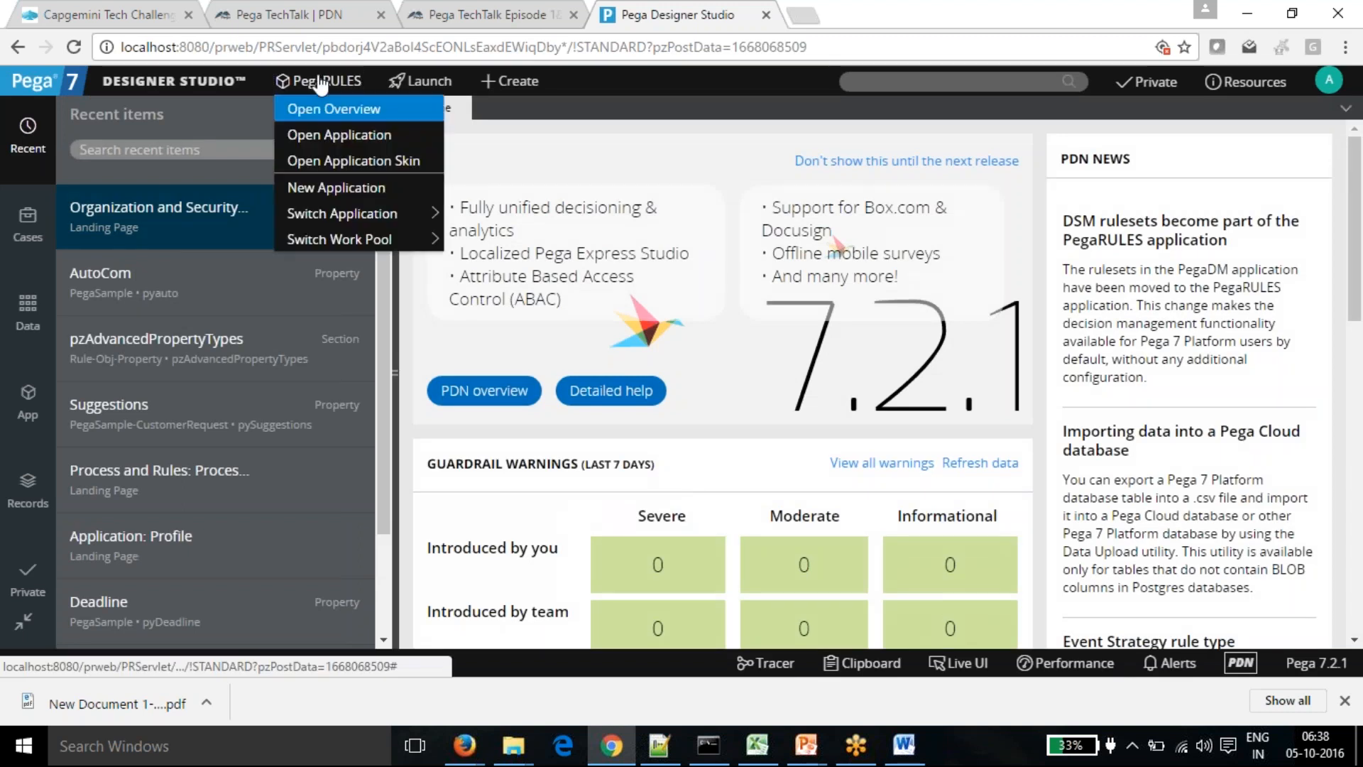
click(342, 195)
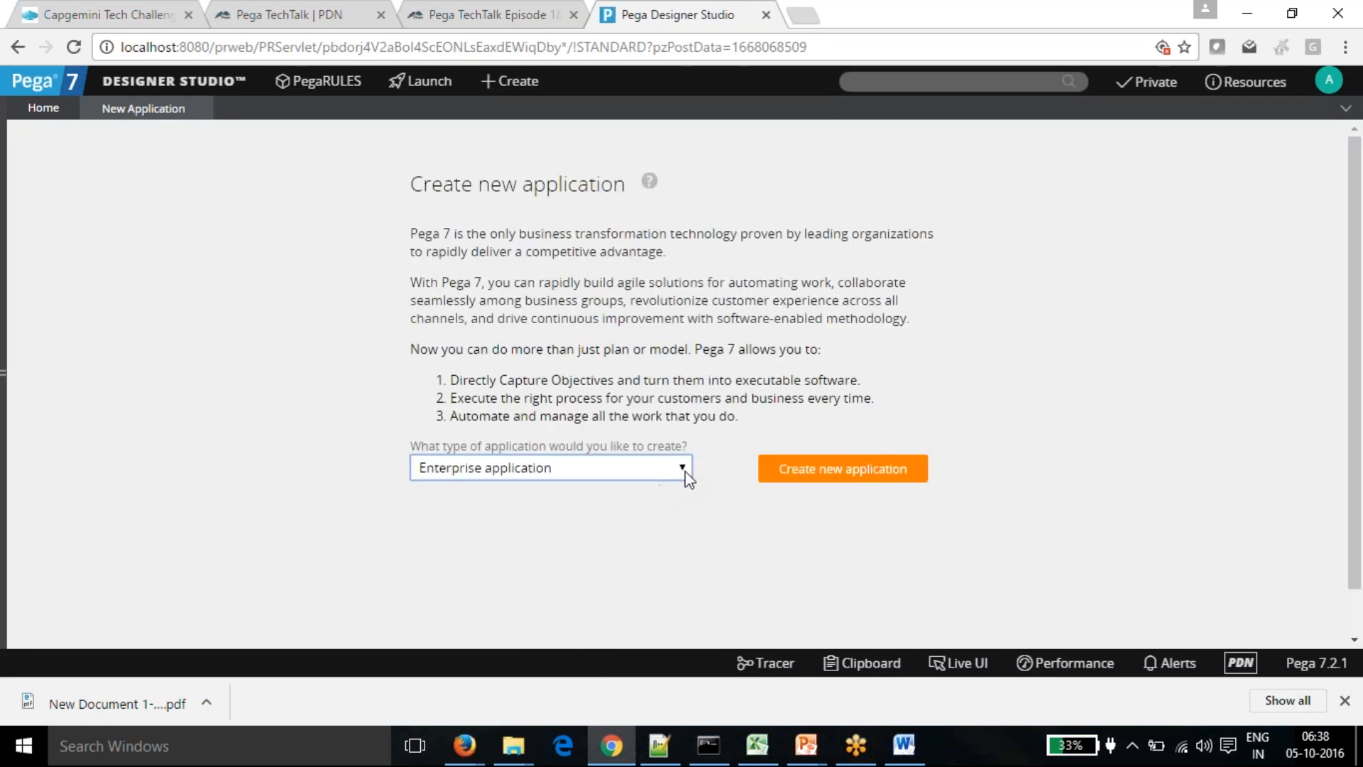
click(870, 474)
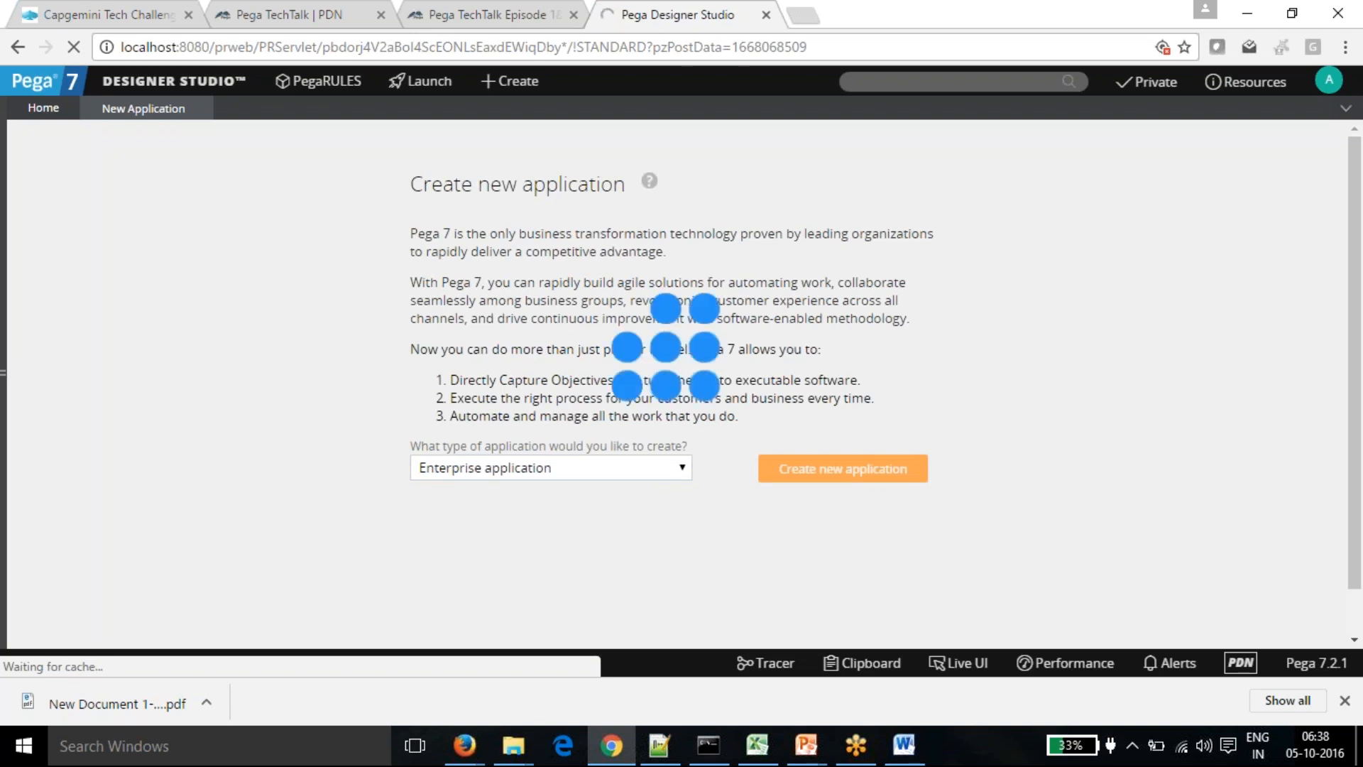
- Name the application Test1 with the description 'test'
click(553, 351)
text(Test1)
key(Tab)
text(test)
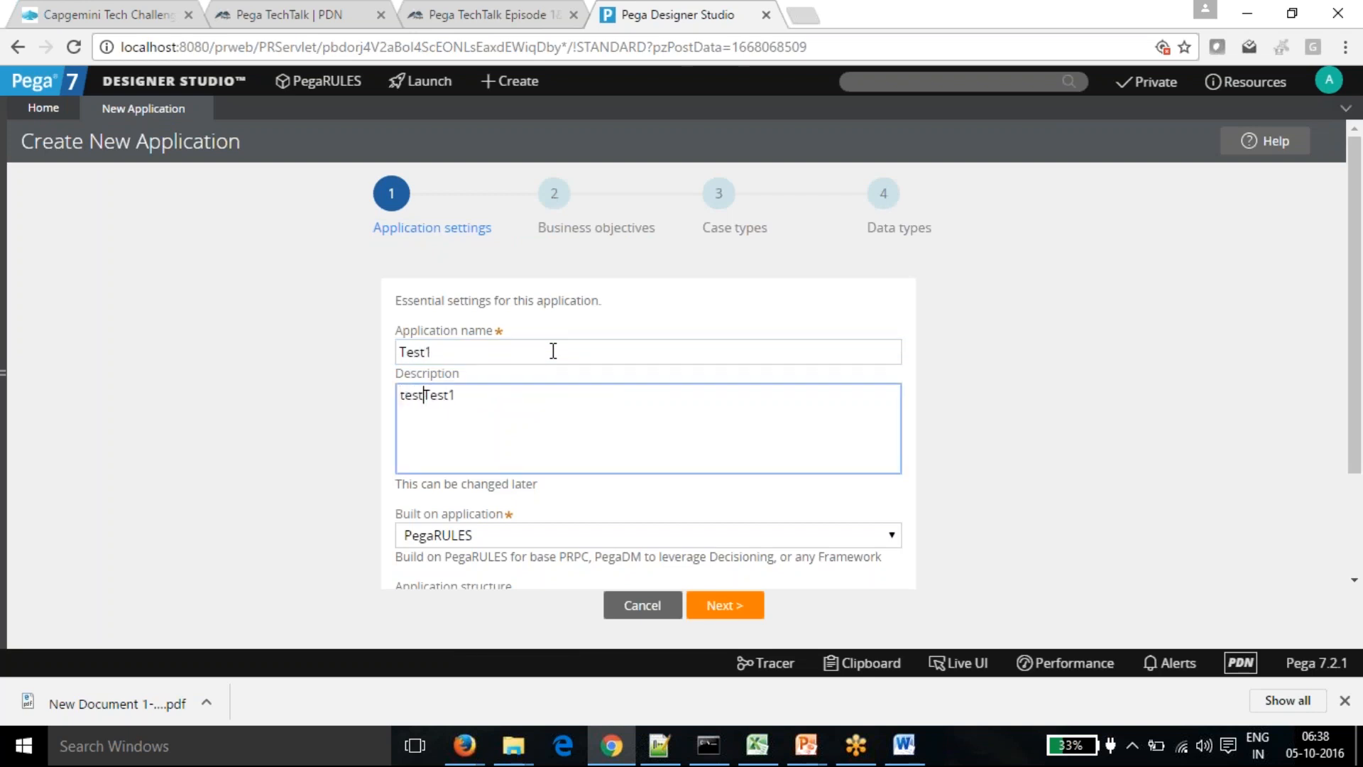
scroll(710, 390, down, 2)
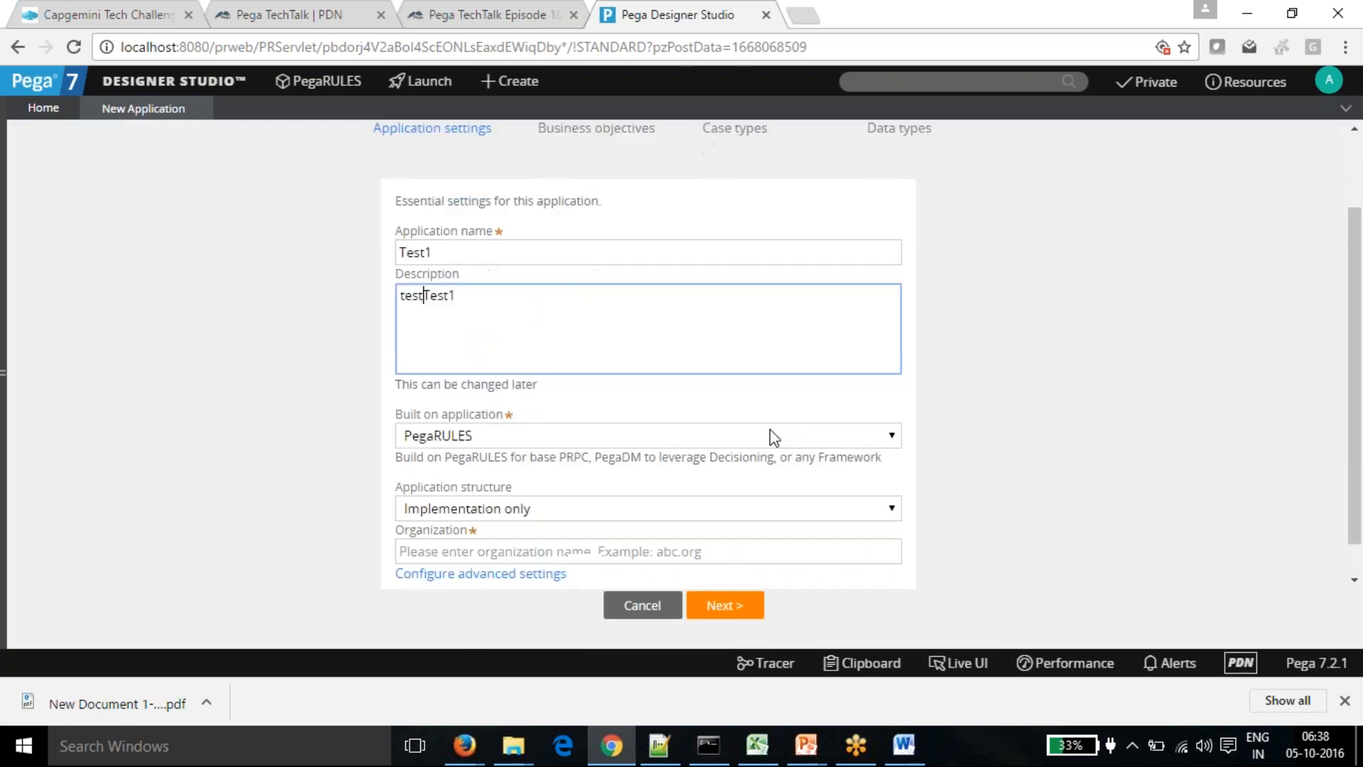
scroll(632, 475, down, 1)
- Set Framework and Implementation structure with organization Test, then open advanced settings
click(893, 470)
click(535, 492)
click(514, 536)
text(Test)
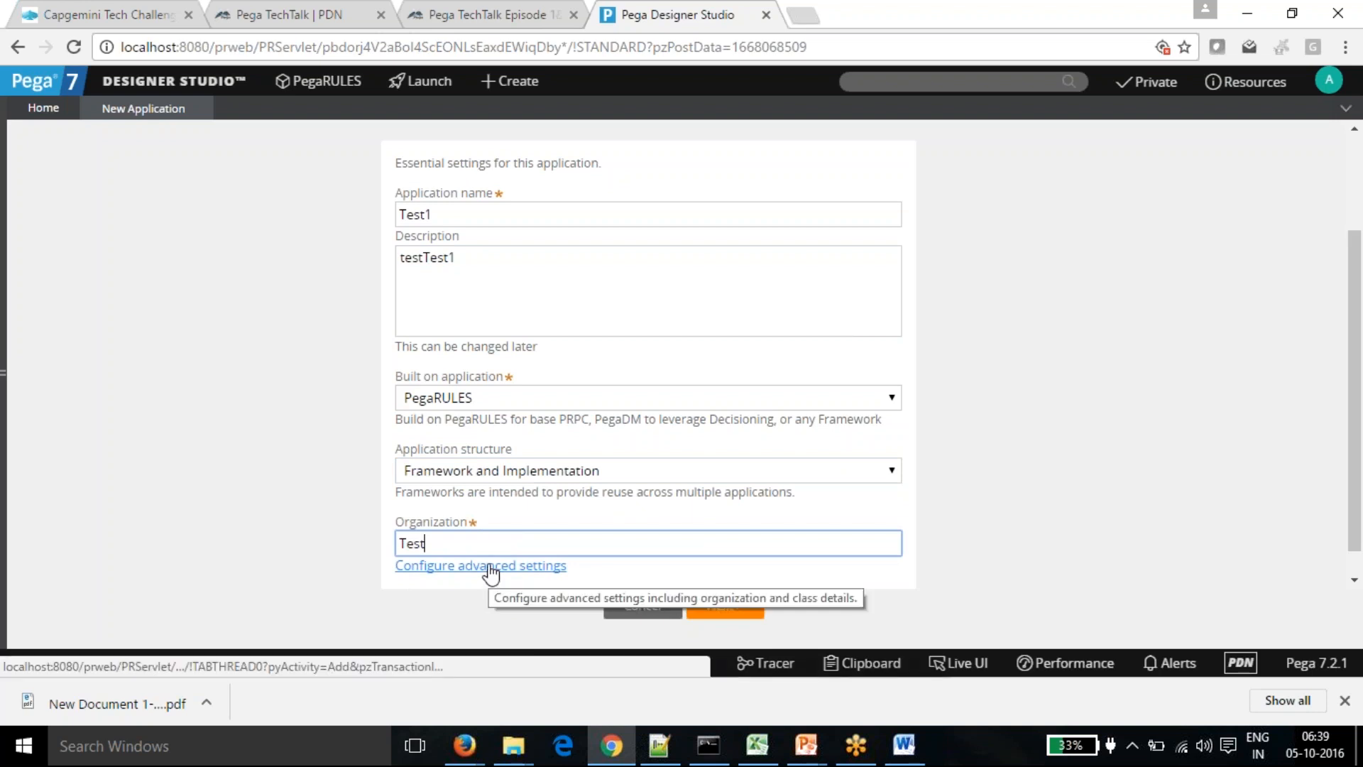
key(Tab)
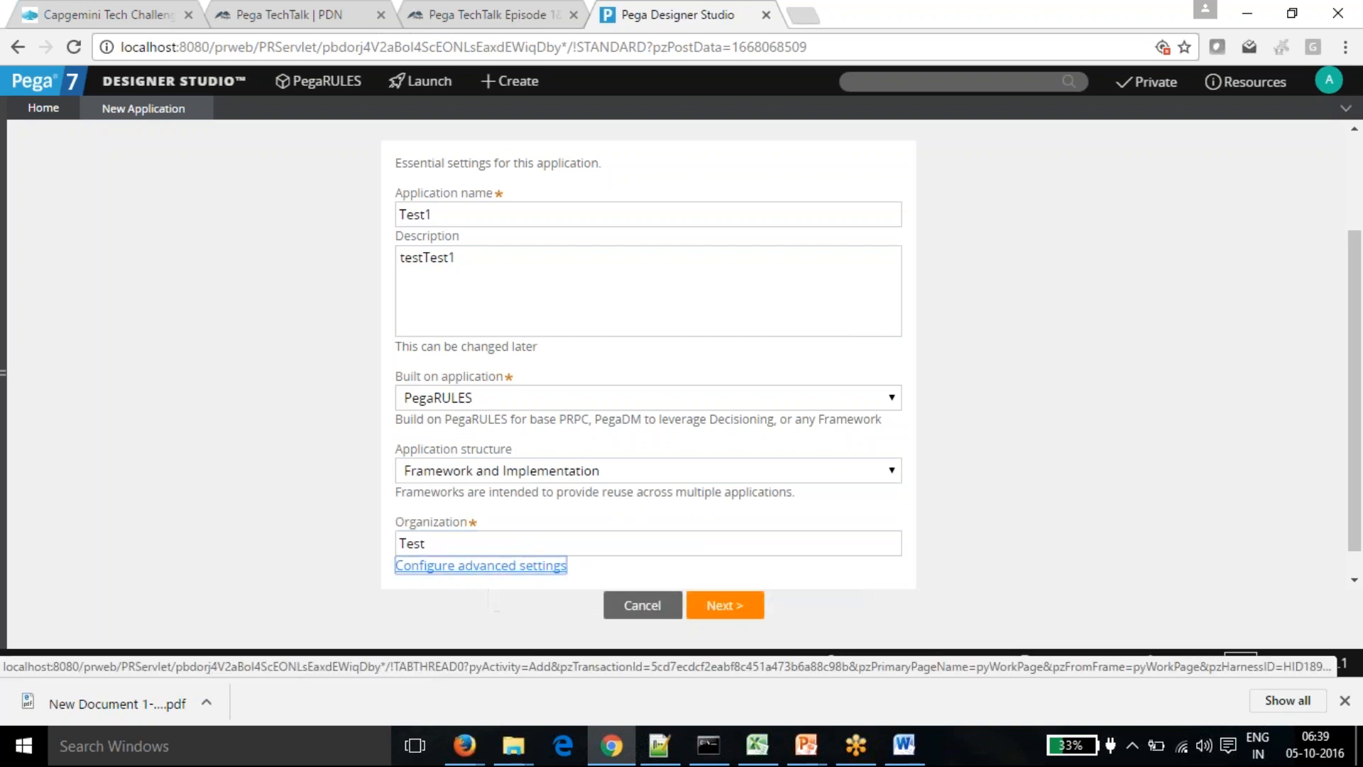
key(Return)
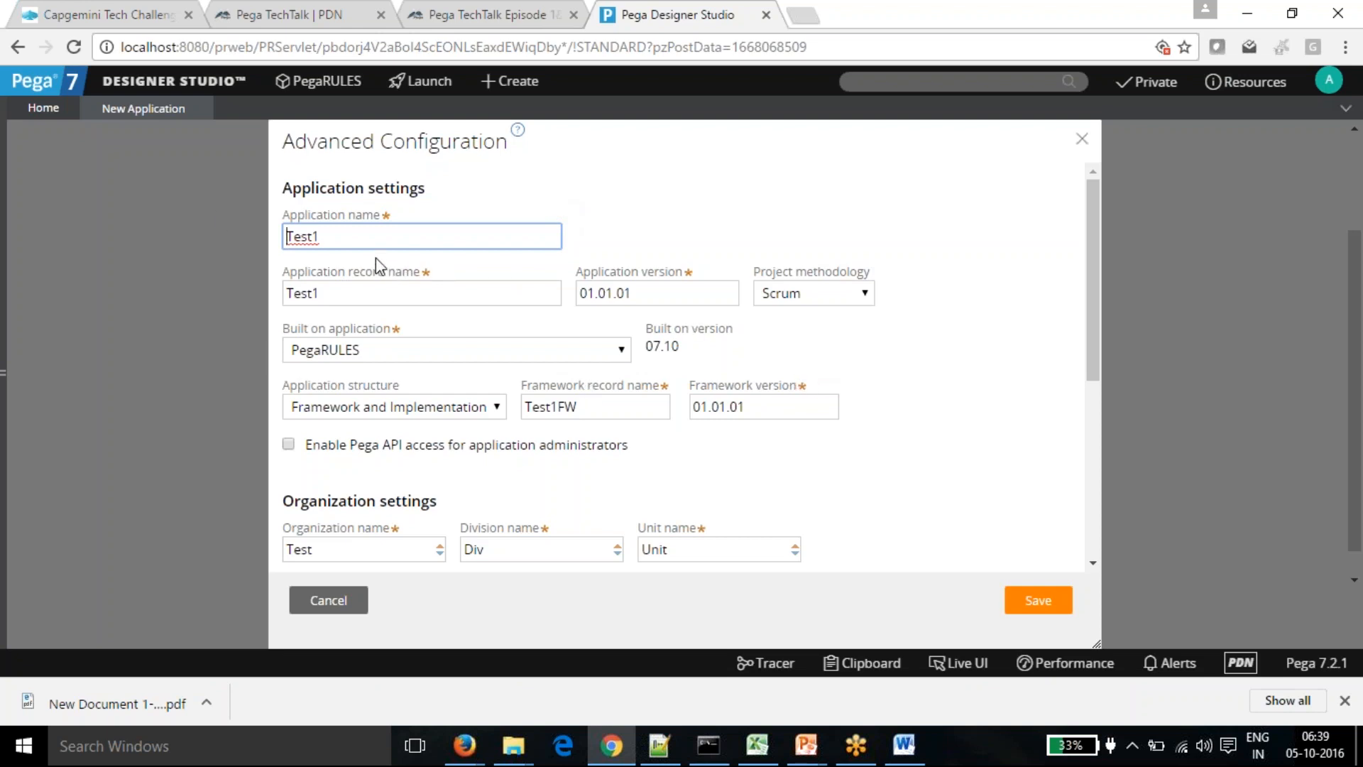
- Review framework name Test1FW and version 01.01.01, keeping the Scrum methodology
click(594, 401)
double_click(595, 401)
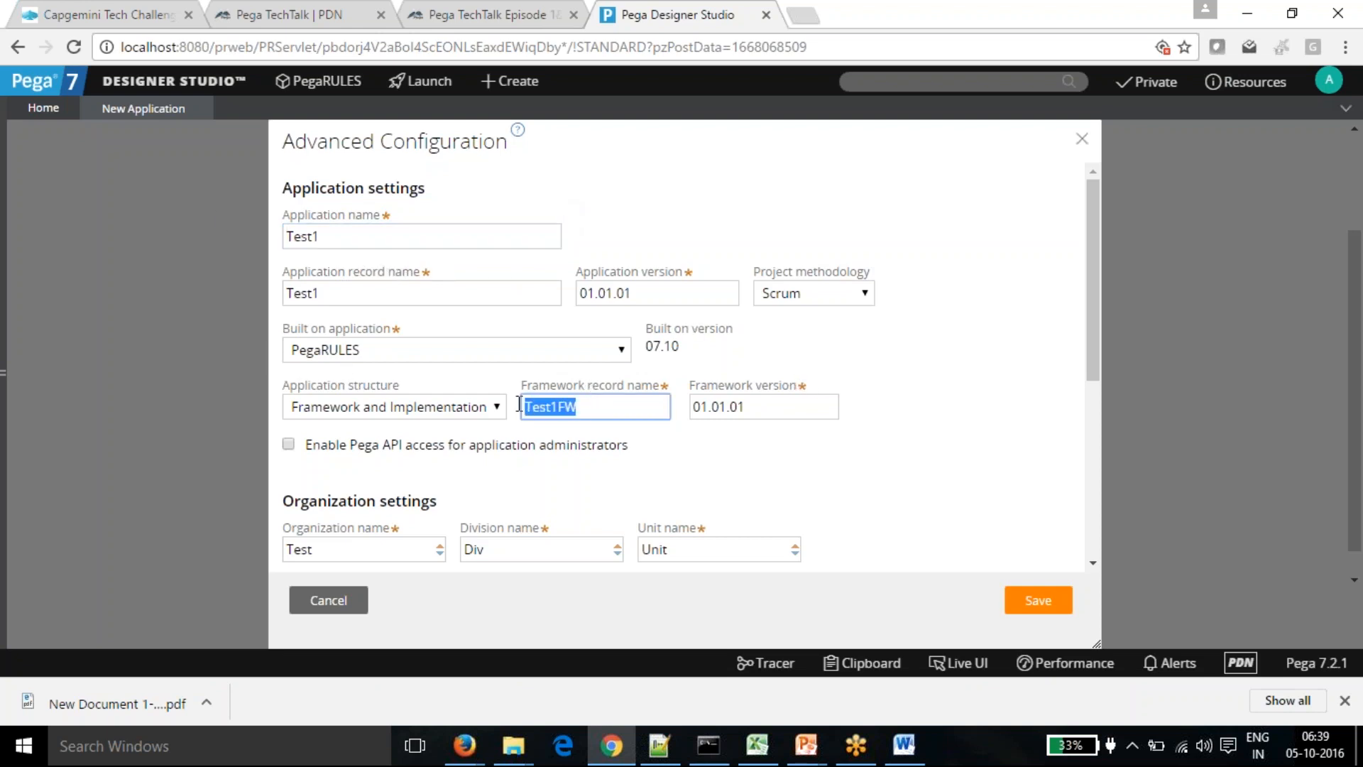
click(686, 454)
double_click(762, 406)
click(688, 460)
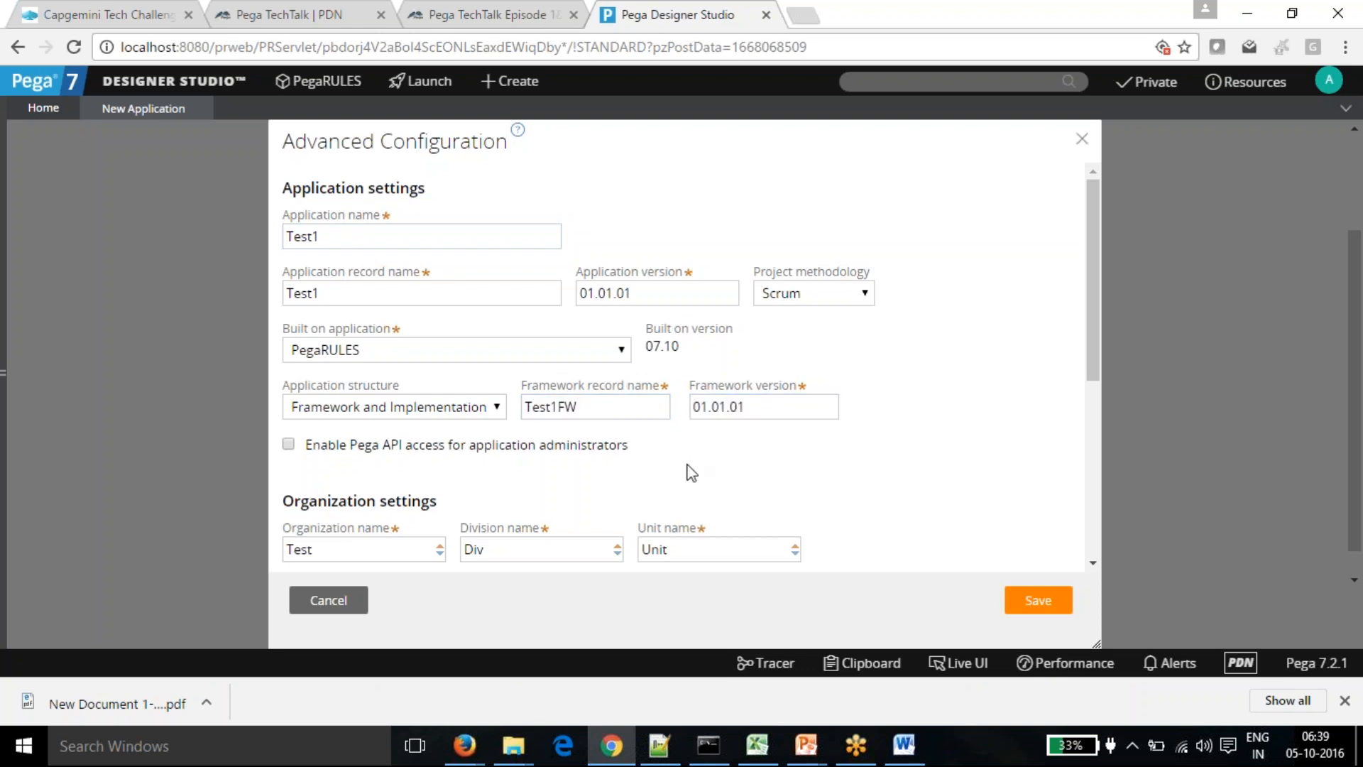
click(867, 293)
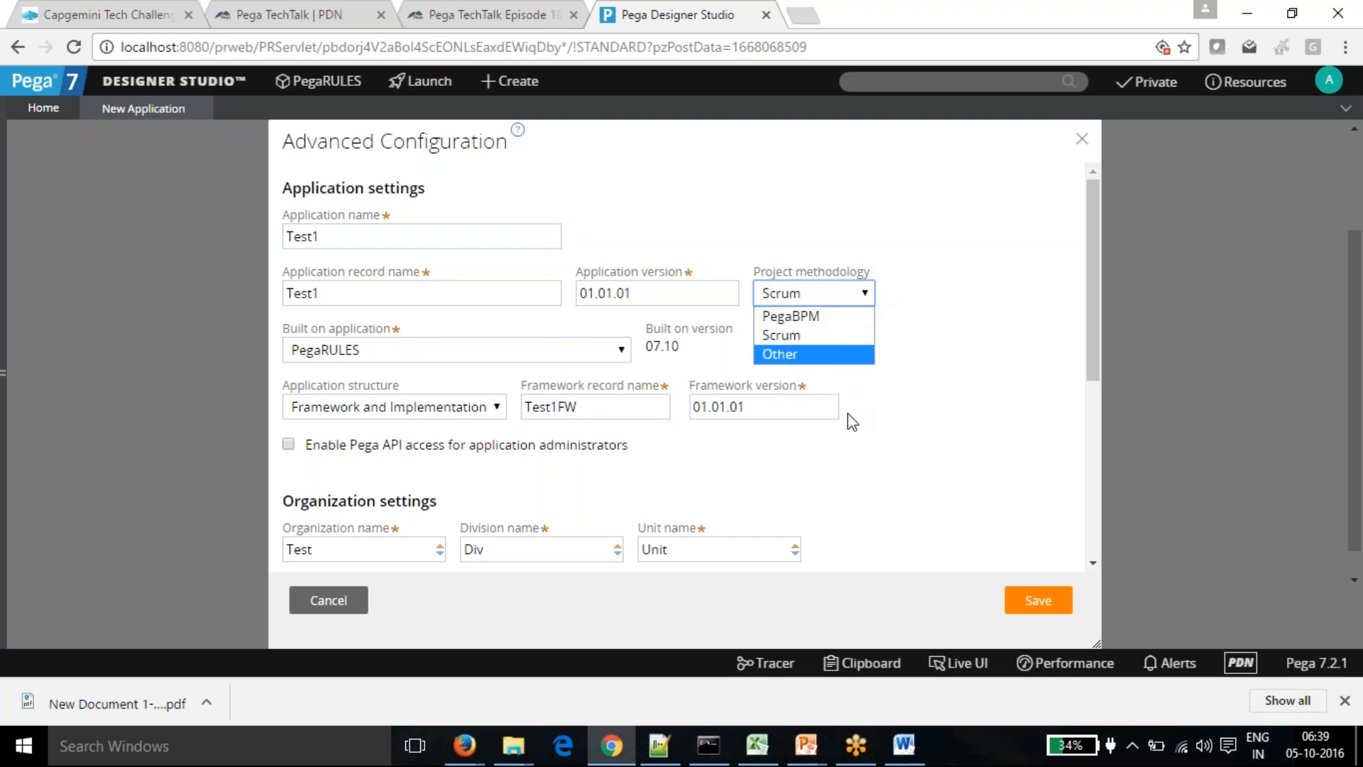
click(865, 431)
- Replace the division name Div with Sales
scroll(697, 450, down, 2)
scroll(698, 450, down, 4)
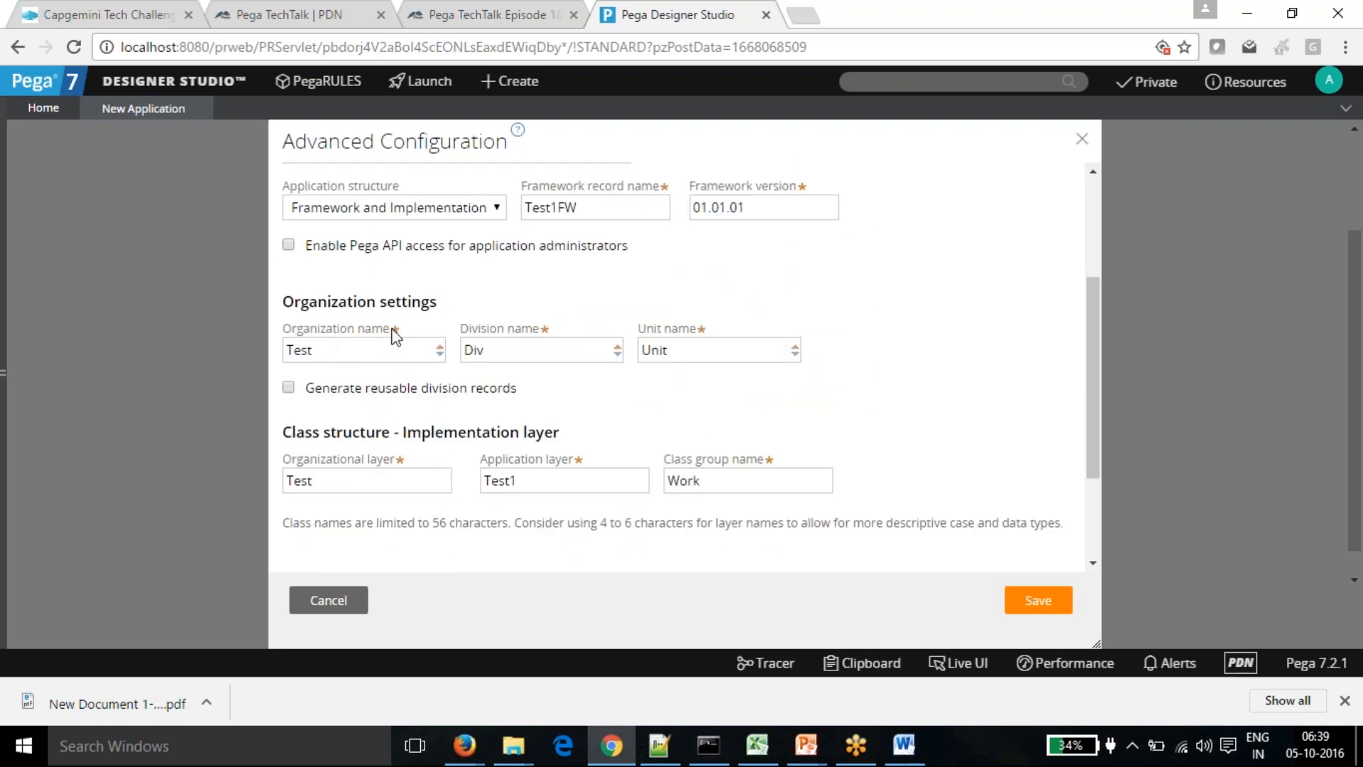
drag(503, 348, 465, 349)
key(Tab)
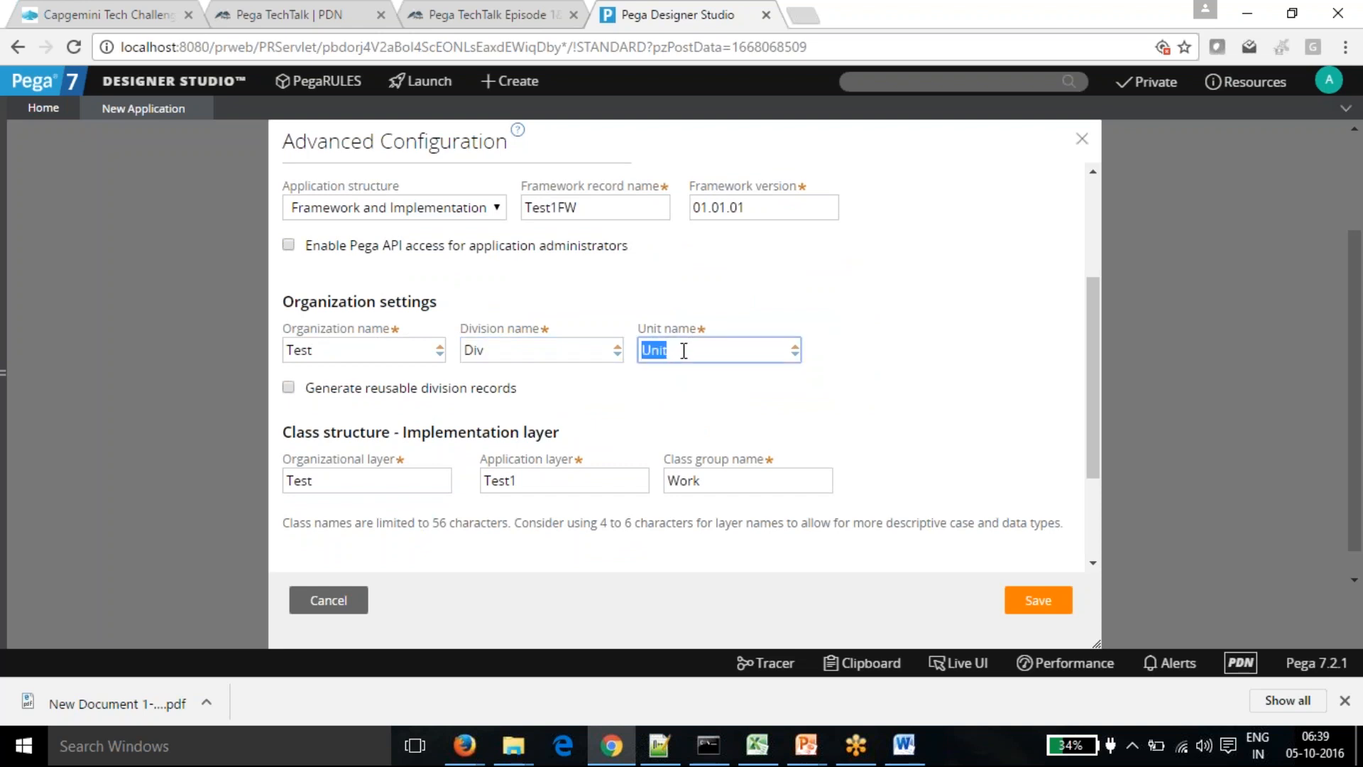
click(509, 348)
drag(505, 350, 453, 353)
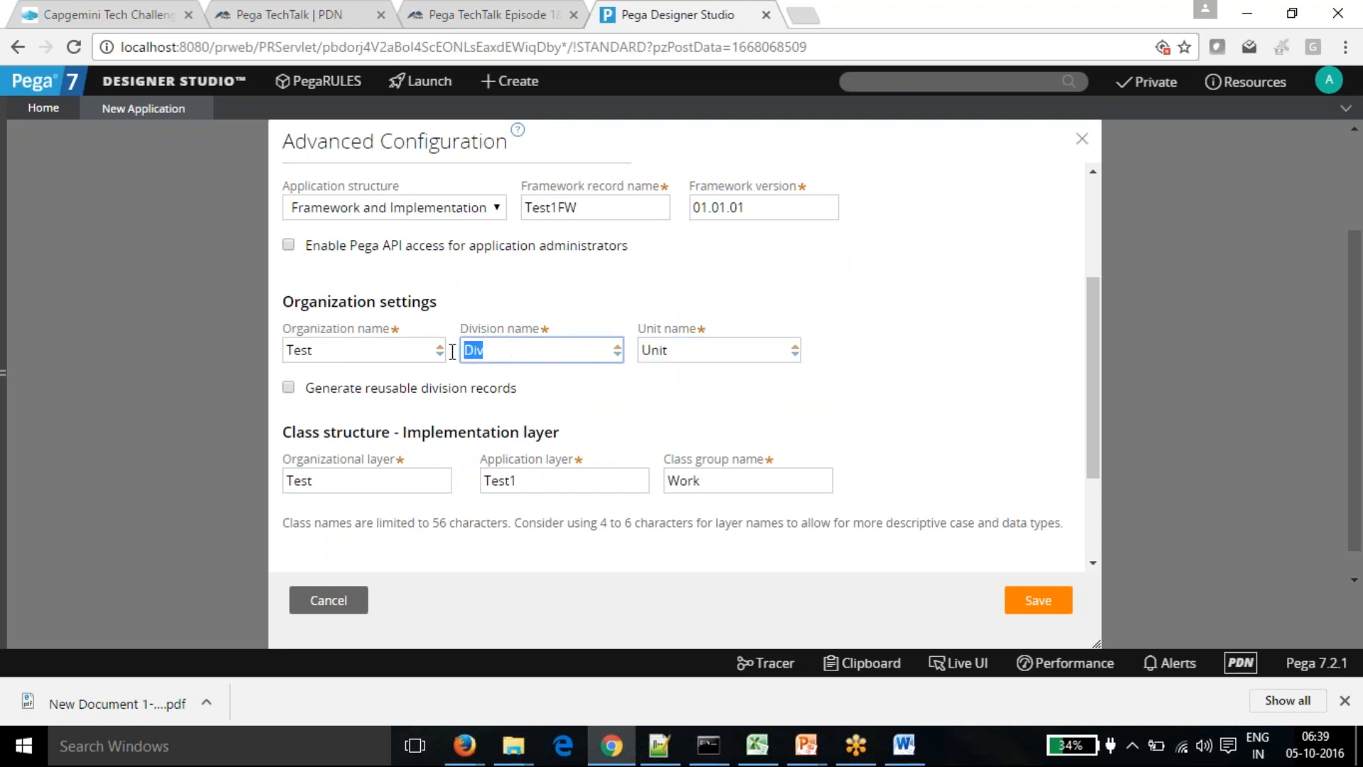
text(Sales)
- Replace the unit name Unit with Marketing
key(Tab)
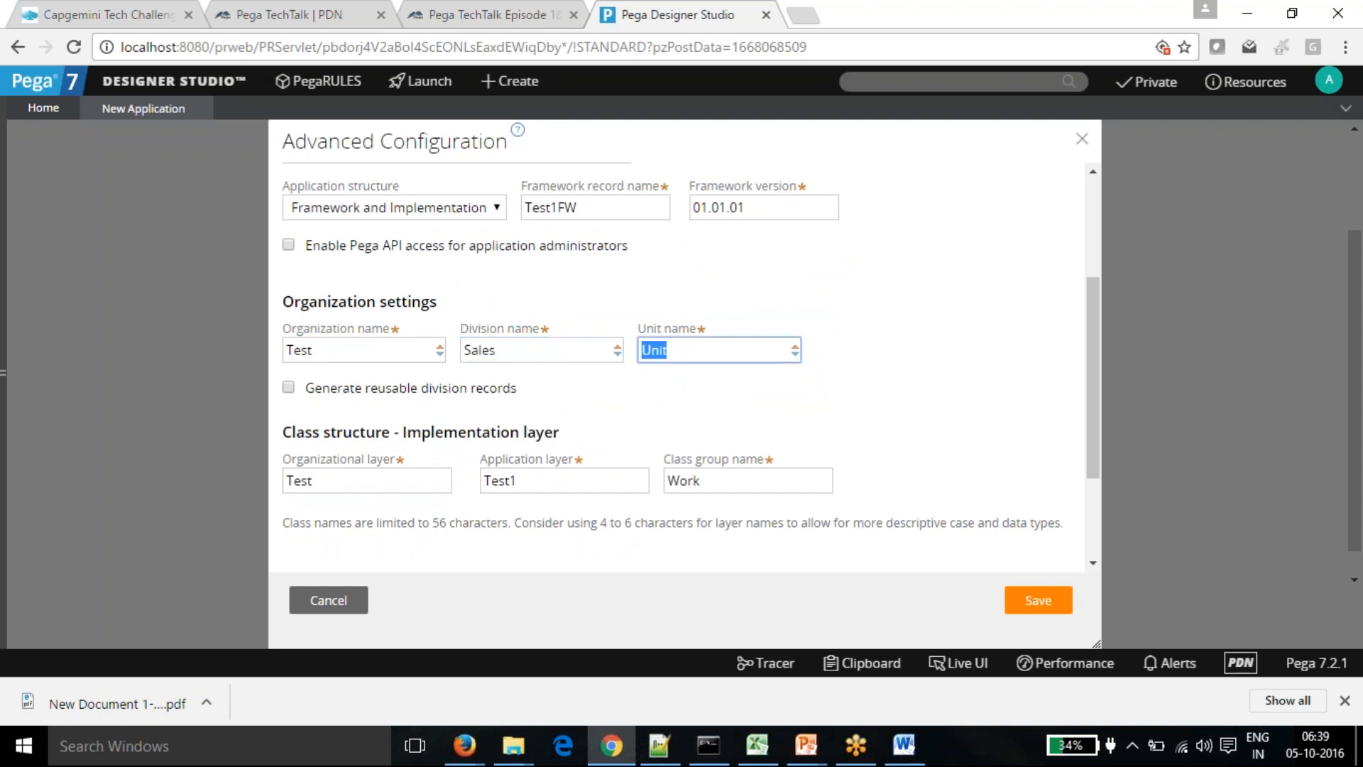
text(Mr)
key(BackSpace)
text(arkin)
key(BackSpace)
key(BackSpace)
text(eting)
key(Delete)
key(Delete)
key(Delete)
key(Delete)
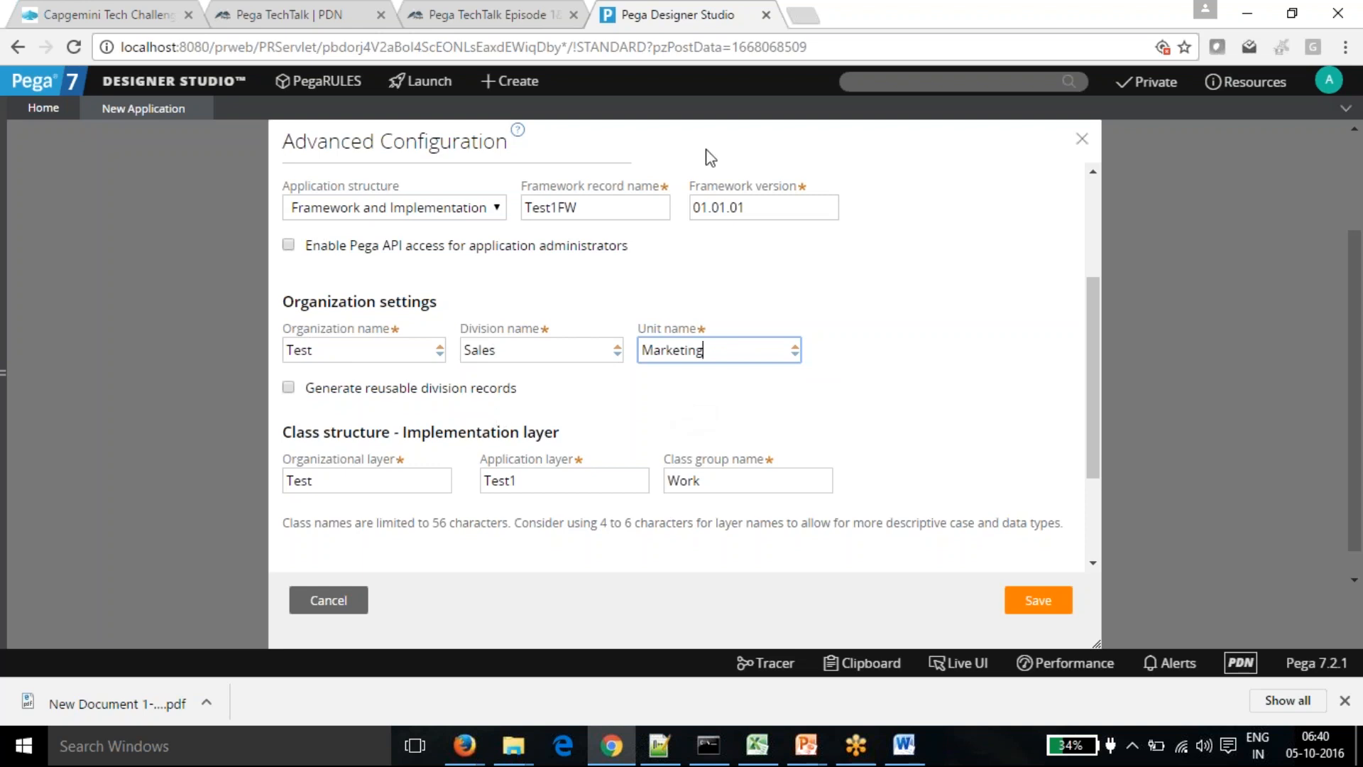
- Review the implementation layer, class structure and reusable division records sections
click(678, 424)
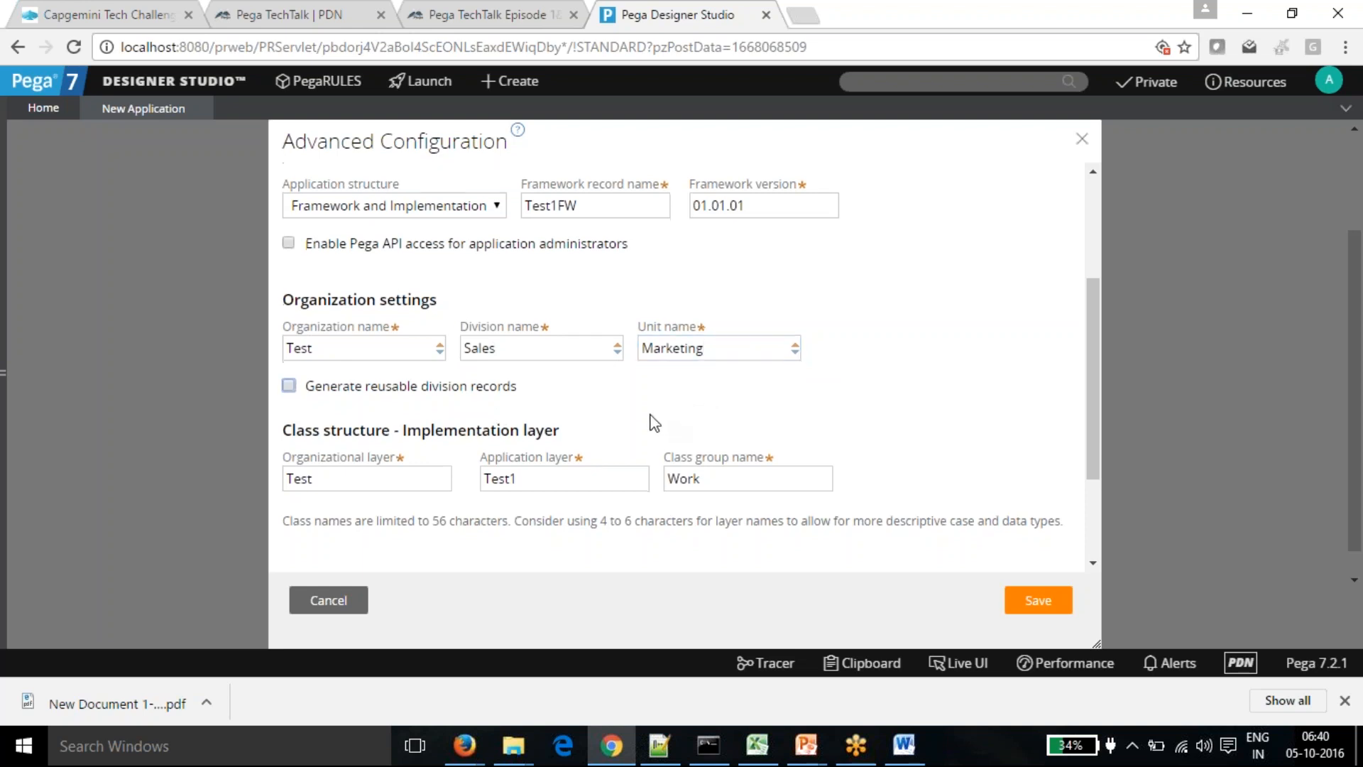
scroll(653, 422, down, 3)
drag(284, 328, 581, 331)
click(409, 463)
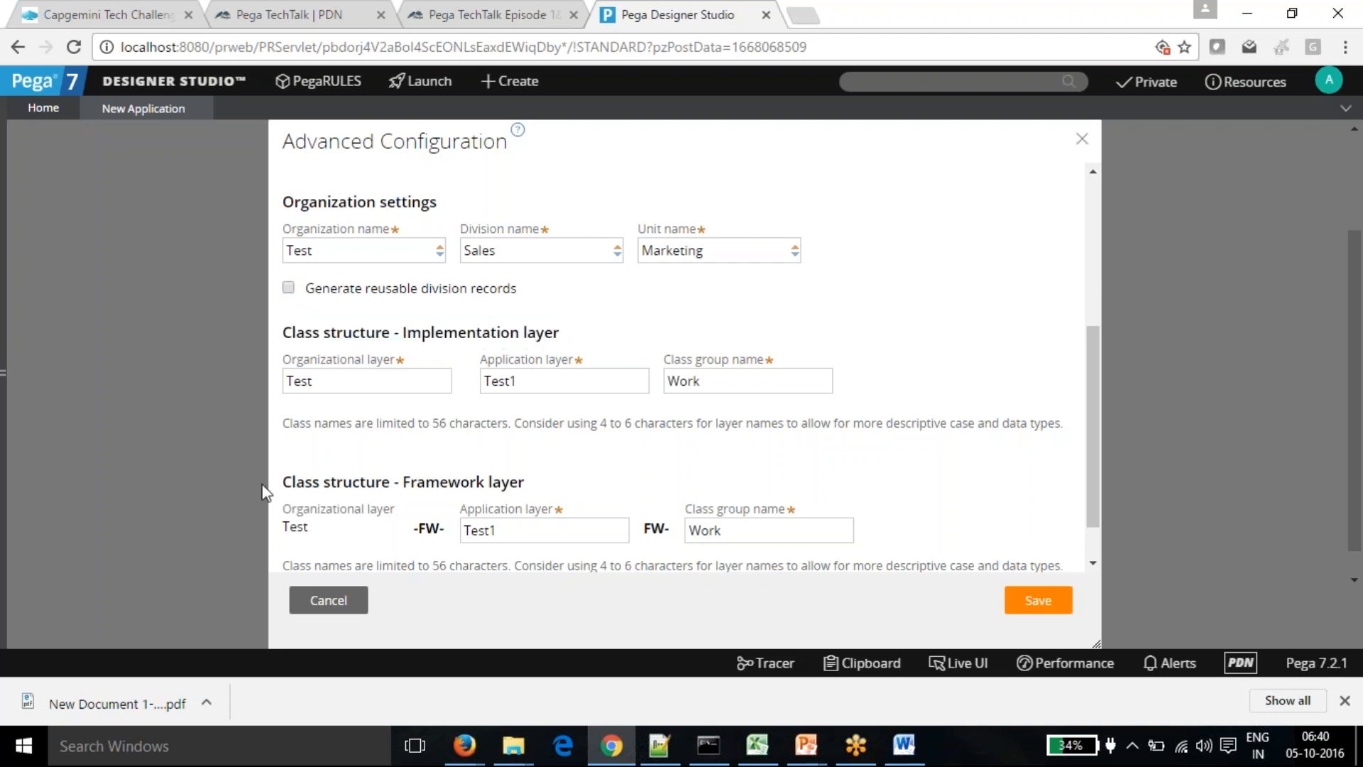
drag(286, 478, 566, 495)
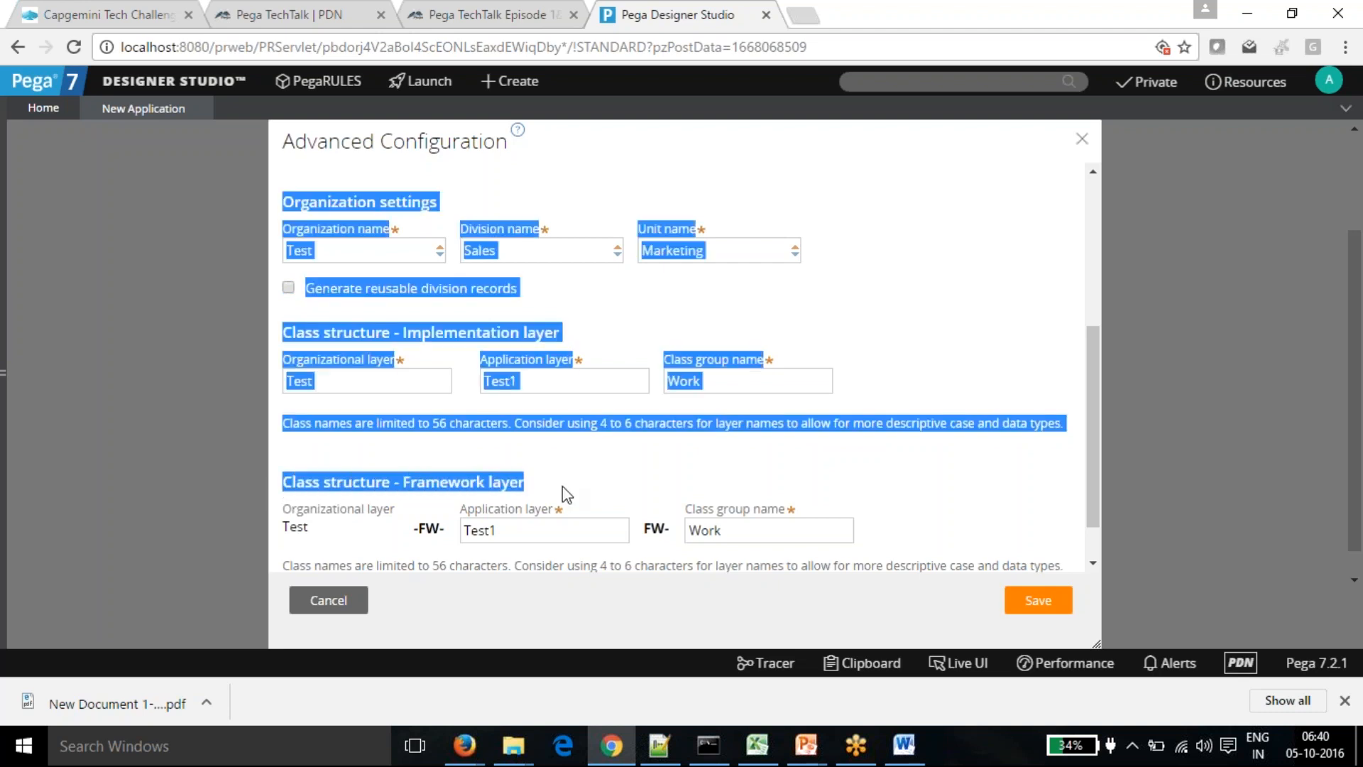
click(566, 495)
drag(284, 526, 608, 554)
click(576, 485)
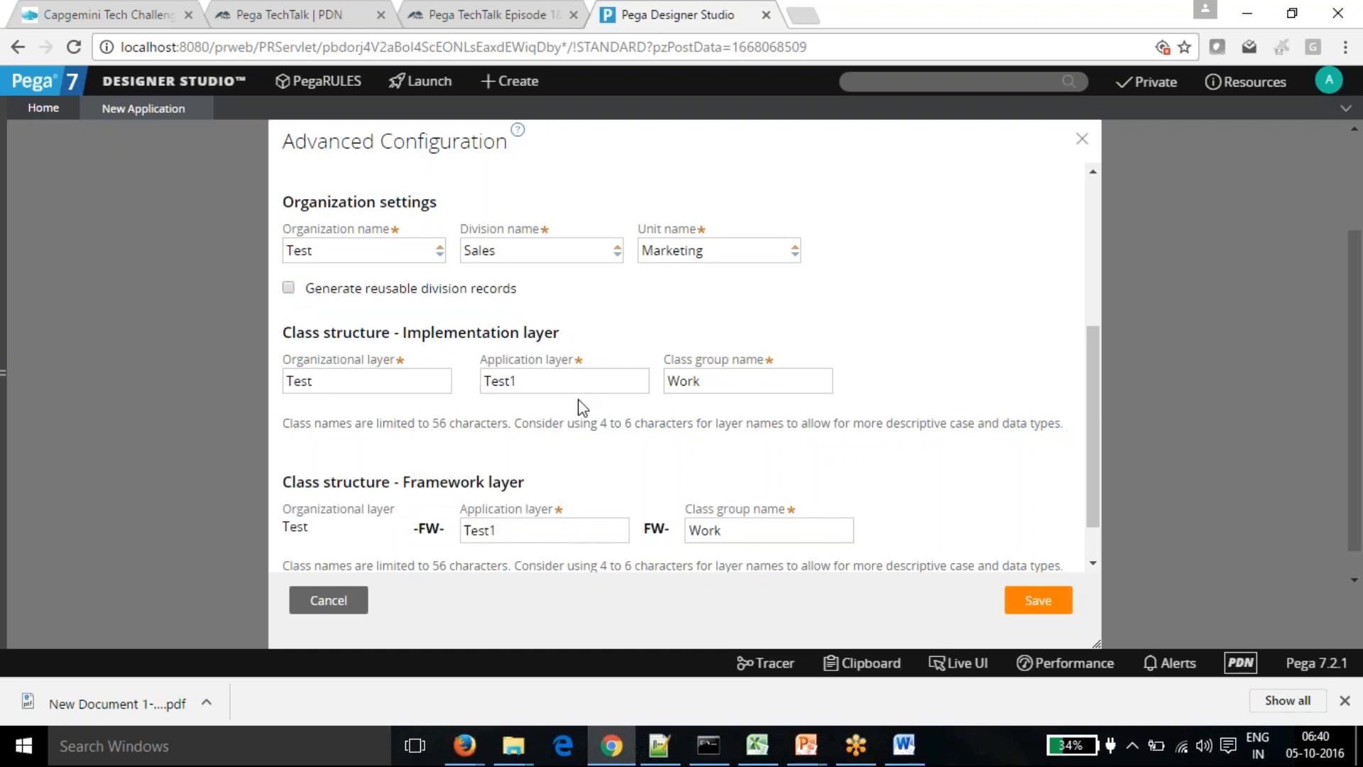
scroll(582, 407, up, 3)
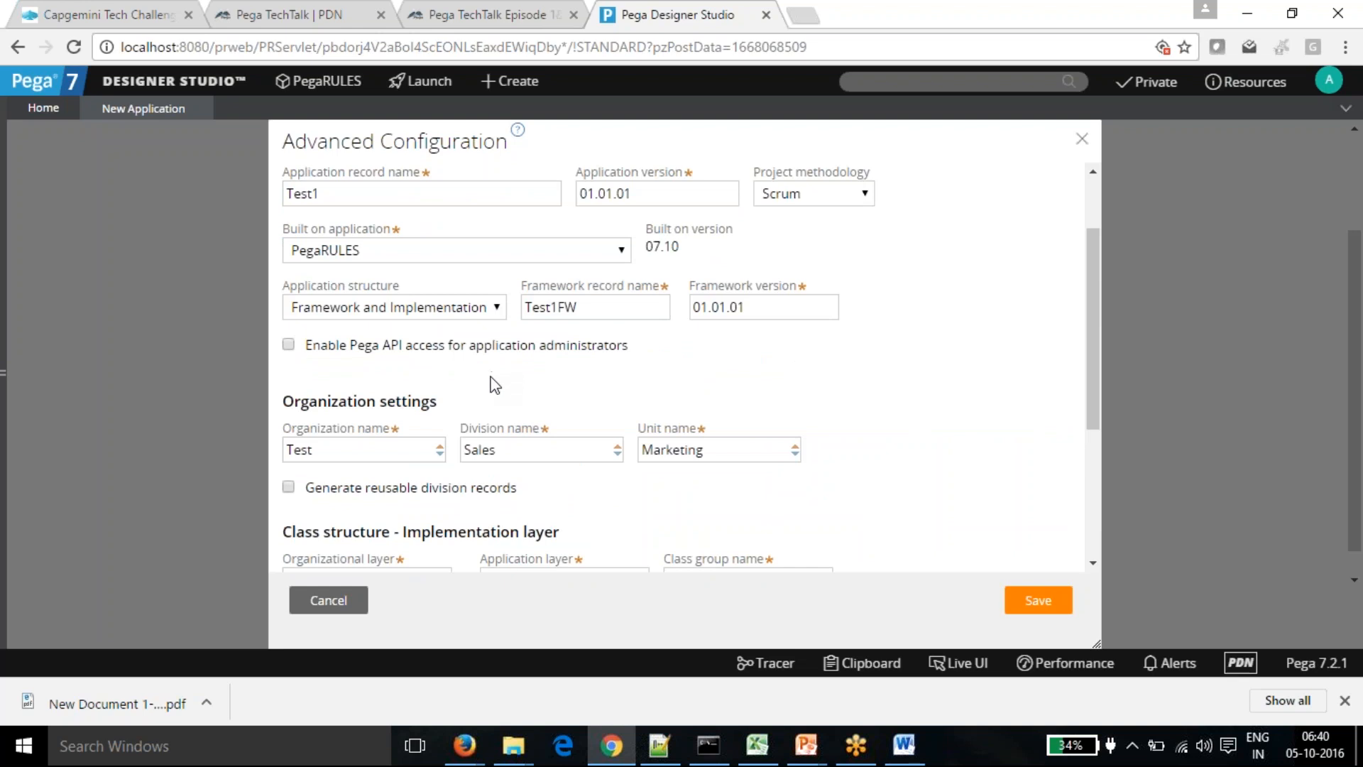
scroll(490, 384, down, 2)
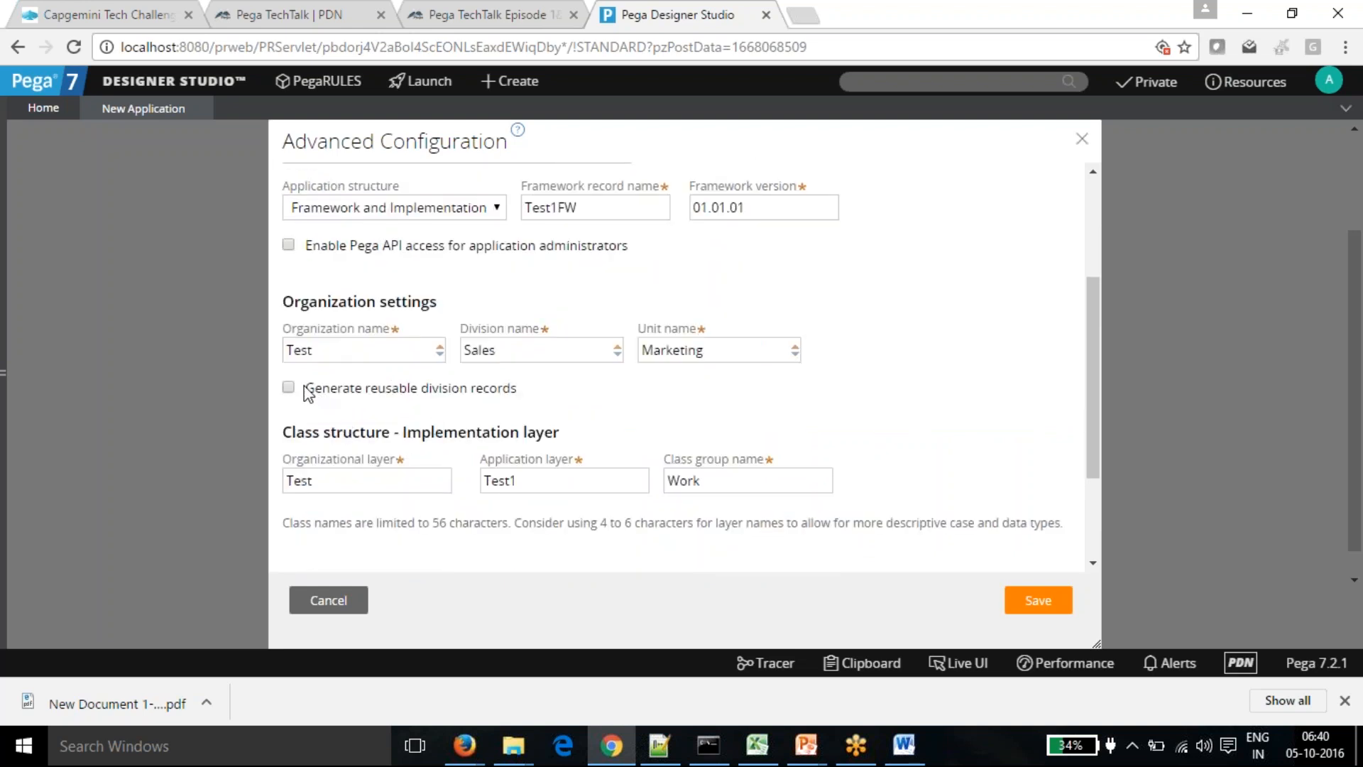
drag(305, 389, 517, 399)
click(607, 410)
- Enable reusable division and unit records and save the advanced configuration
click(289, 388)
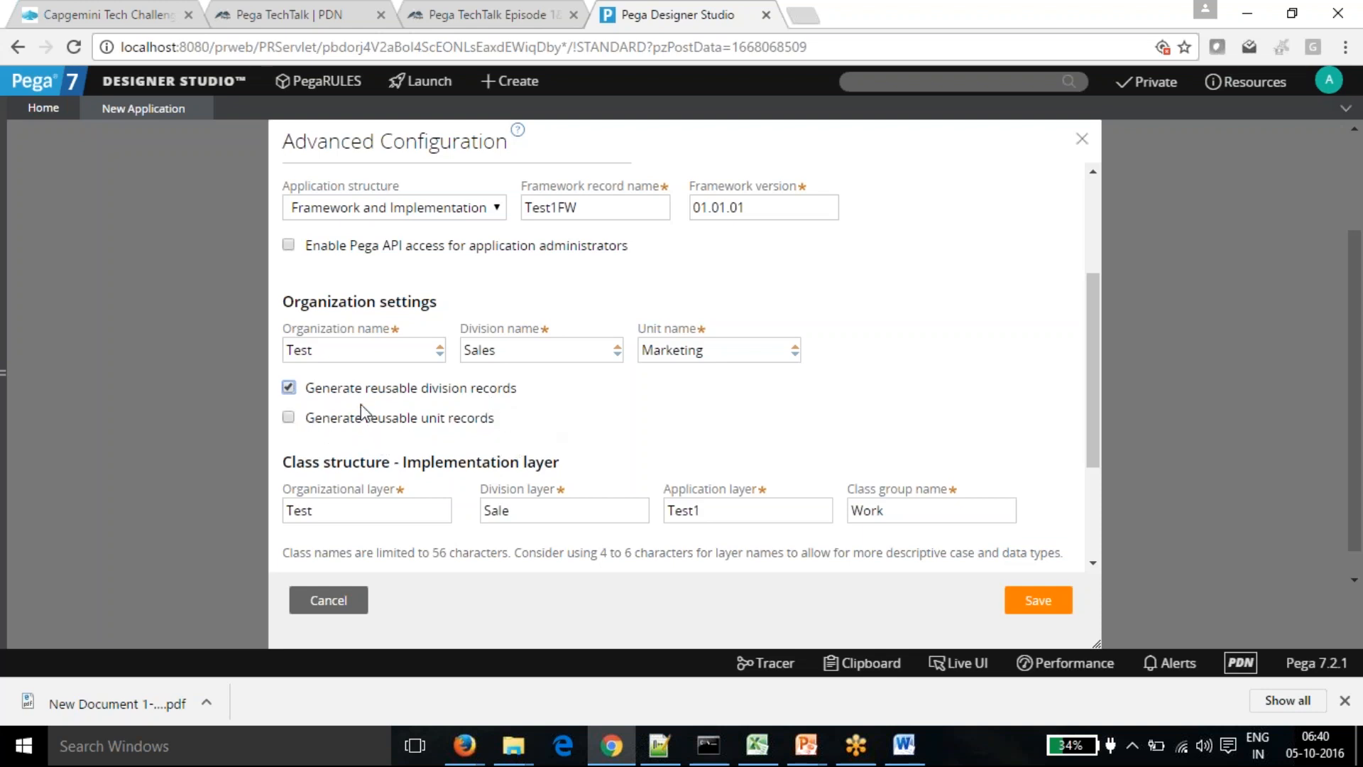
click(288, 417)
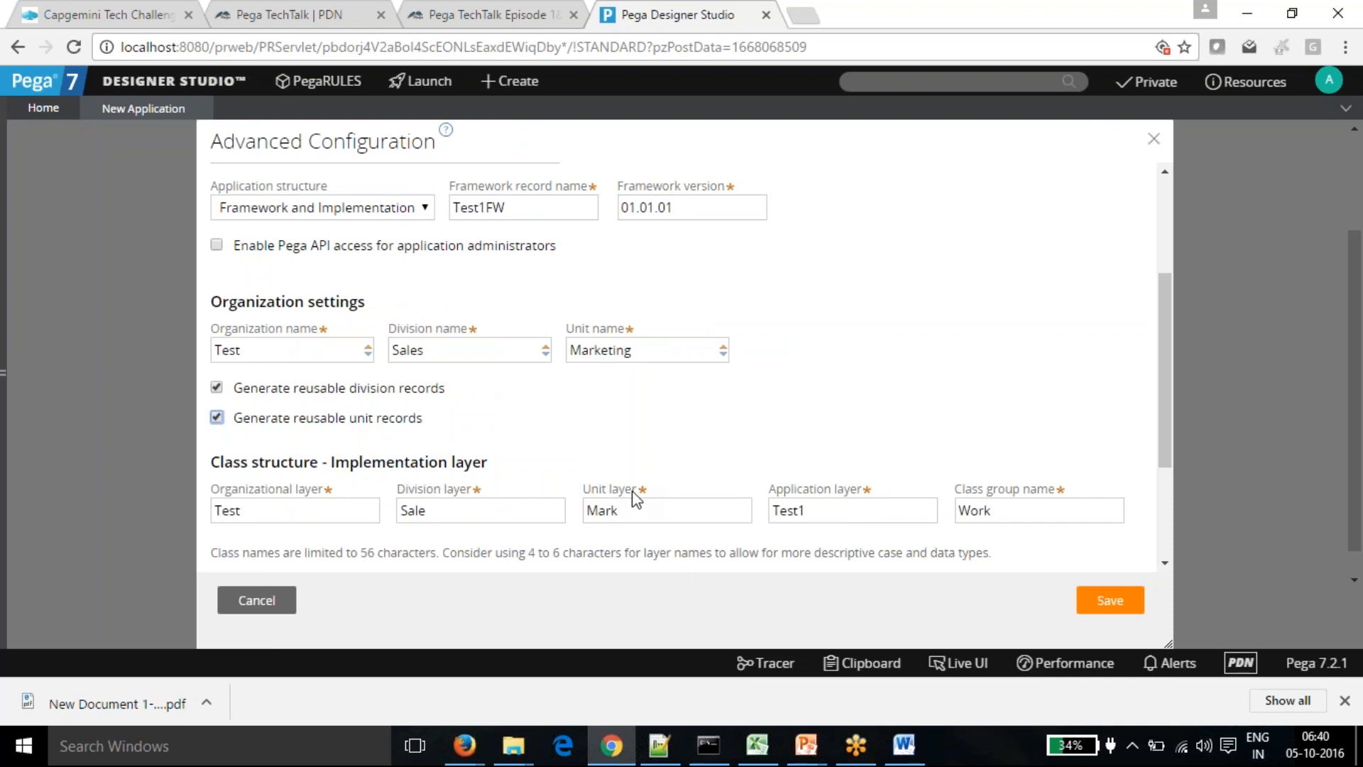
scroll(618, 481, down, 3)
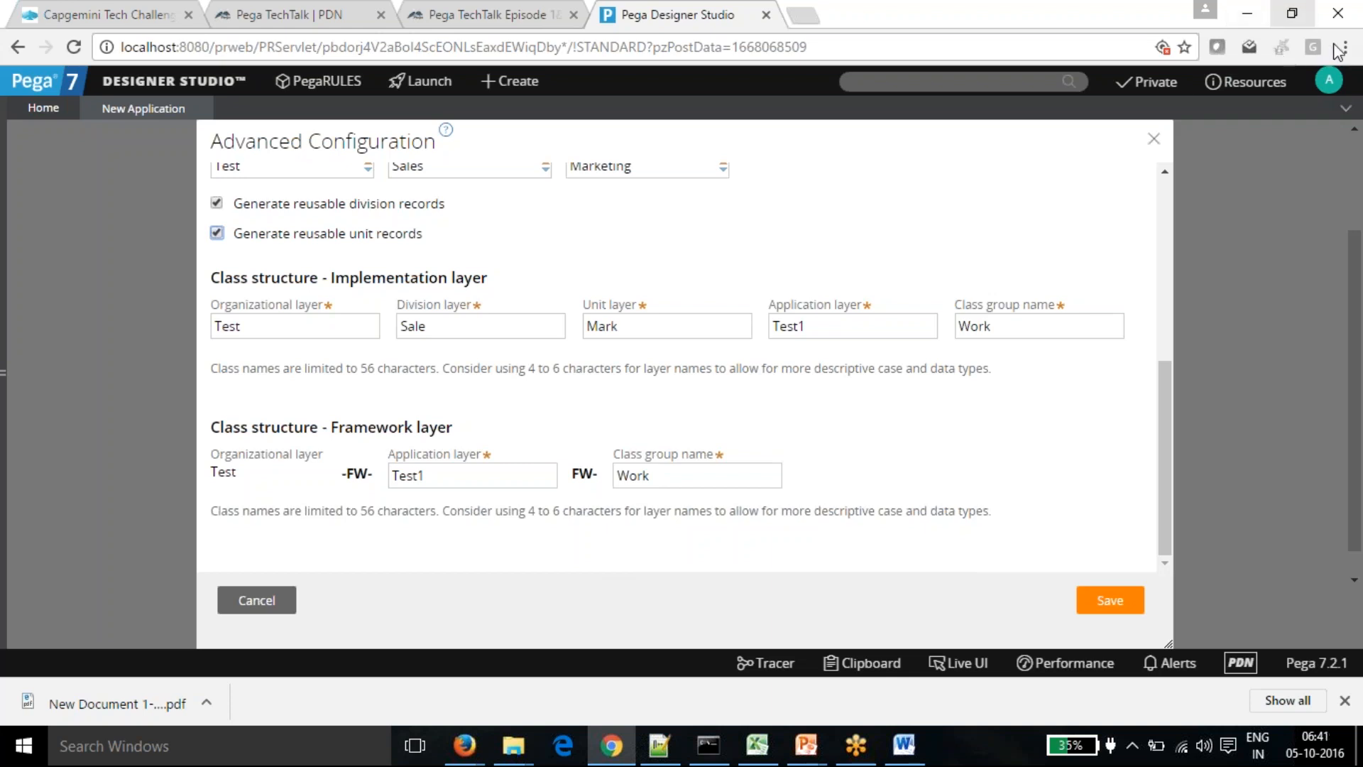
click(1111, 600)
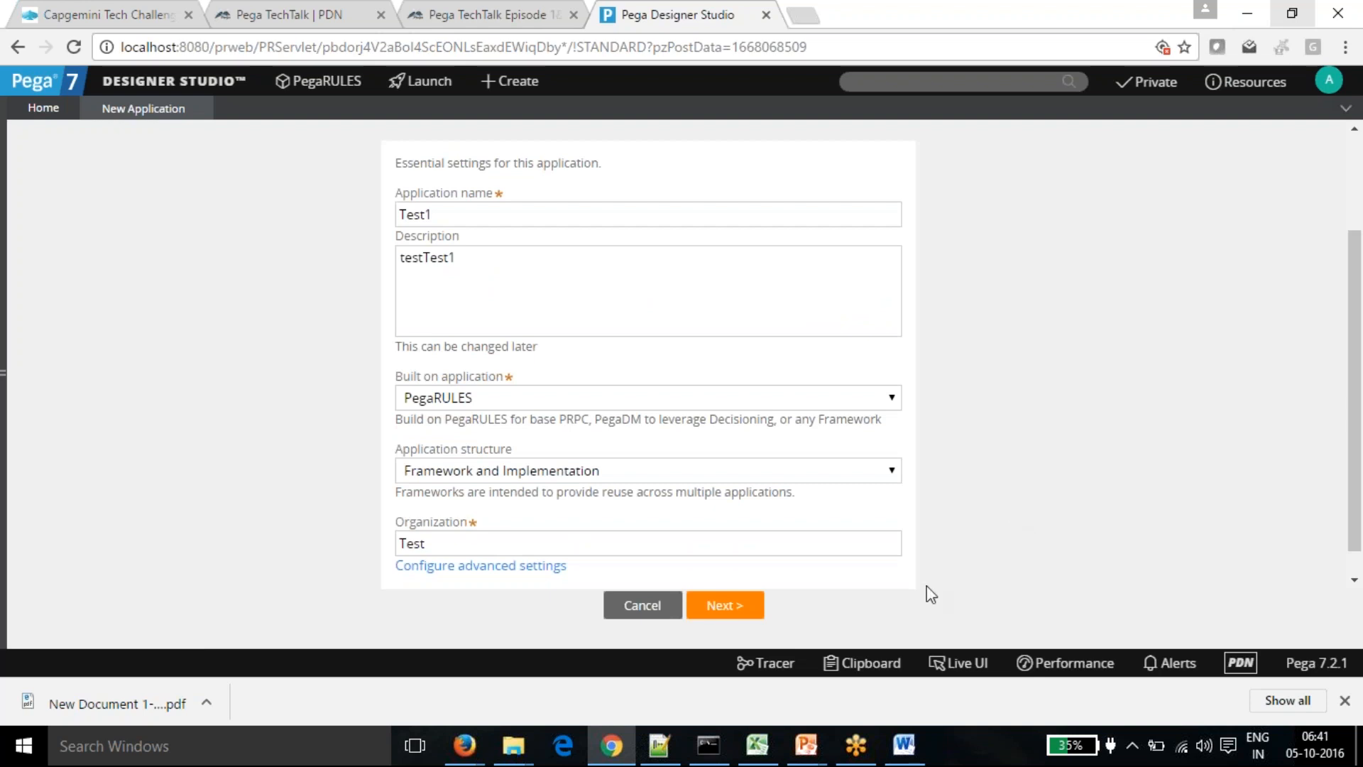
- Enter the business objective 'Tes' for the Test1 application
scroll(926, 590, up, 2)
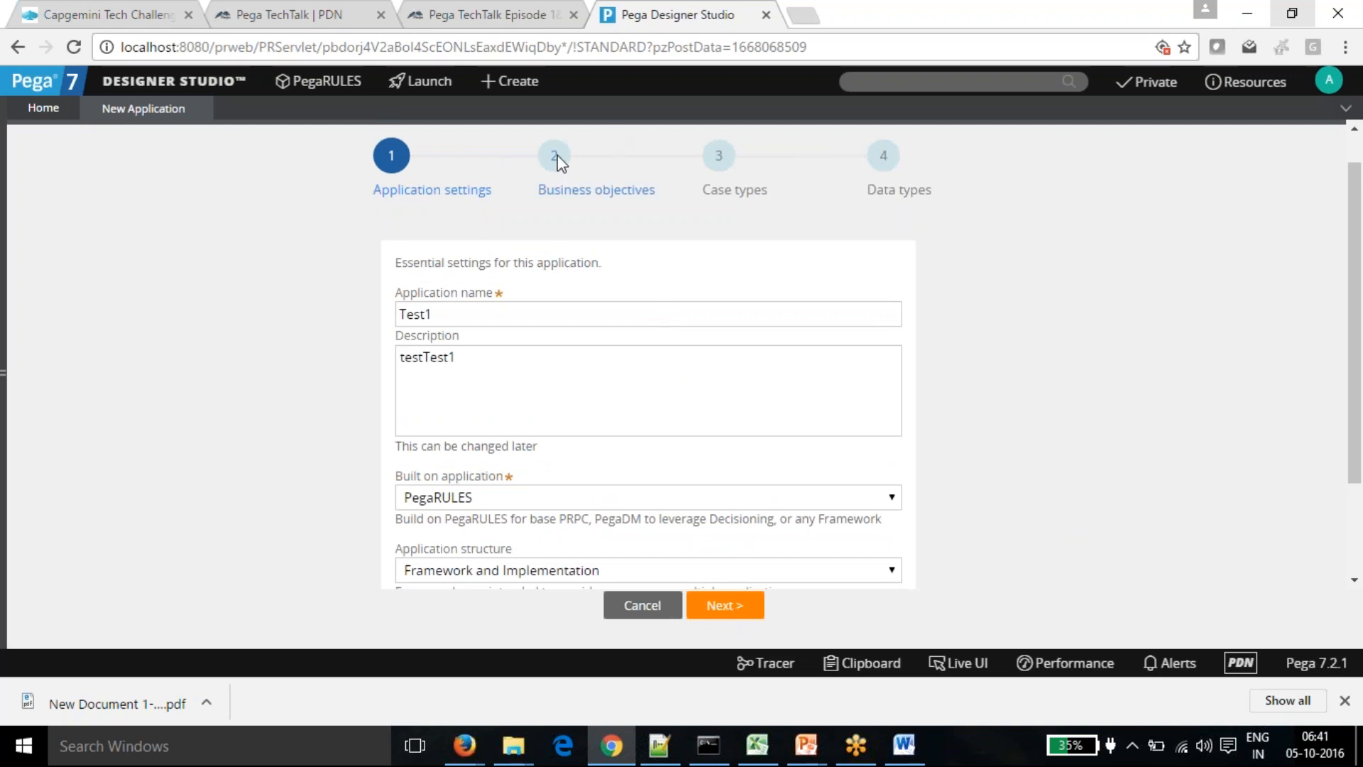
click(717, 608)
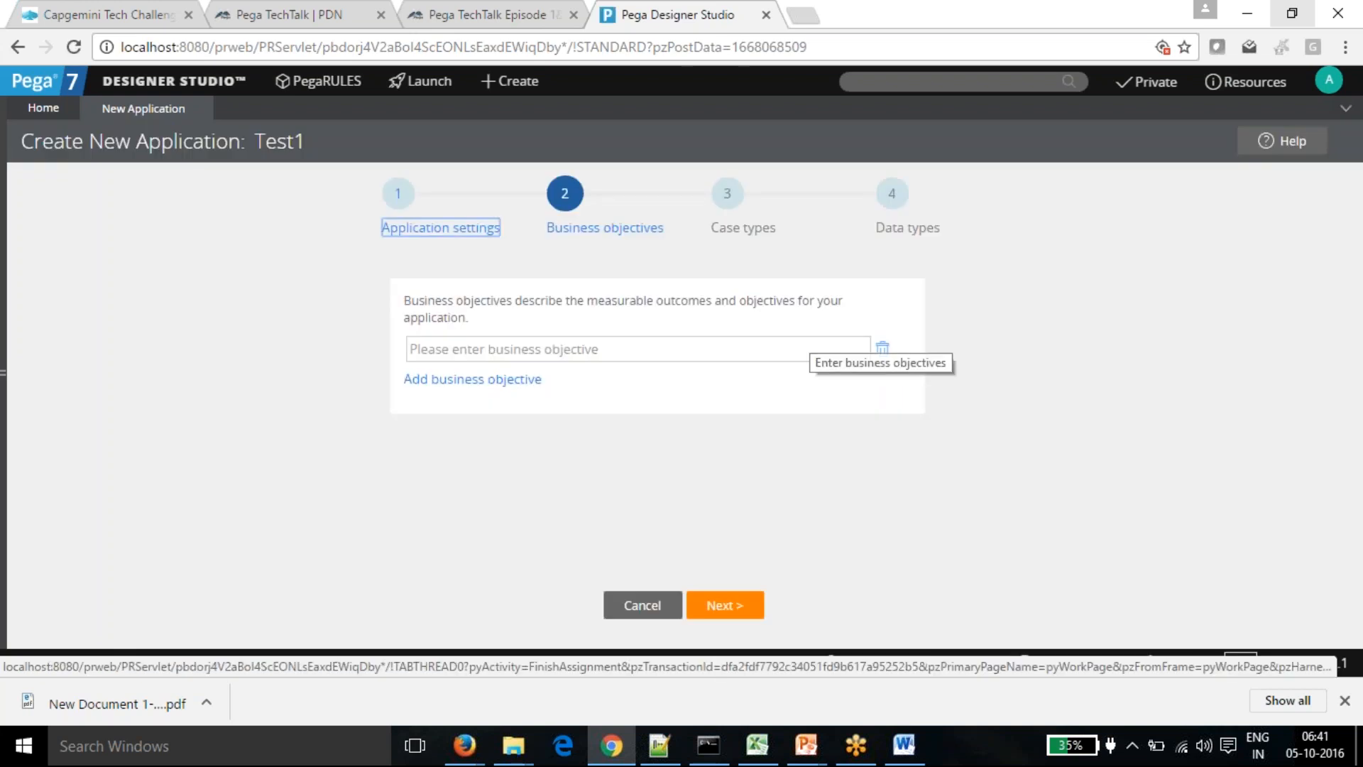
click(629, 351)
text(Test1)
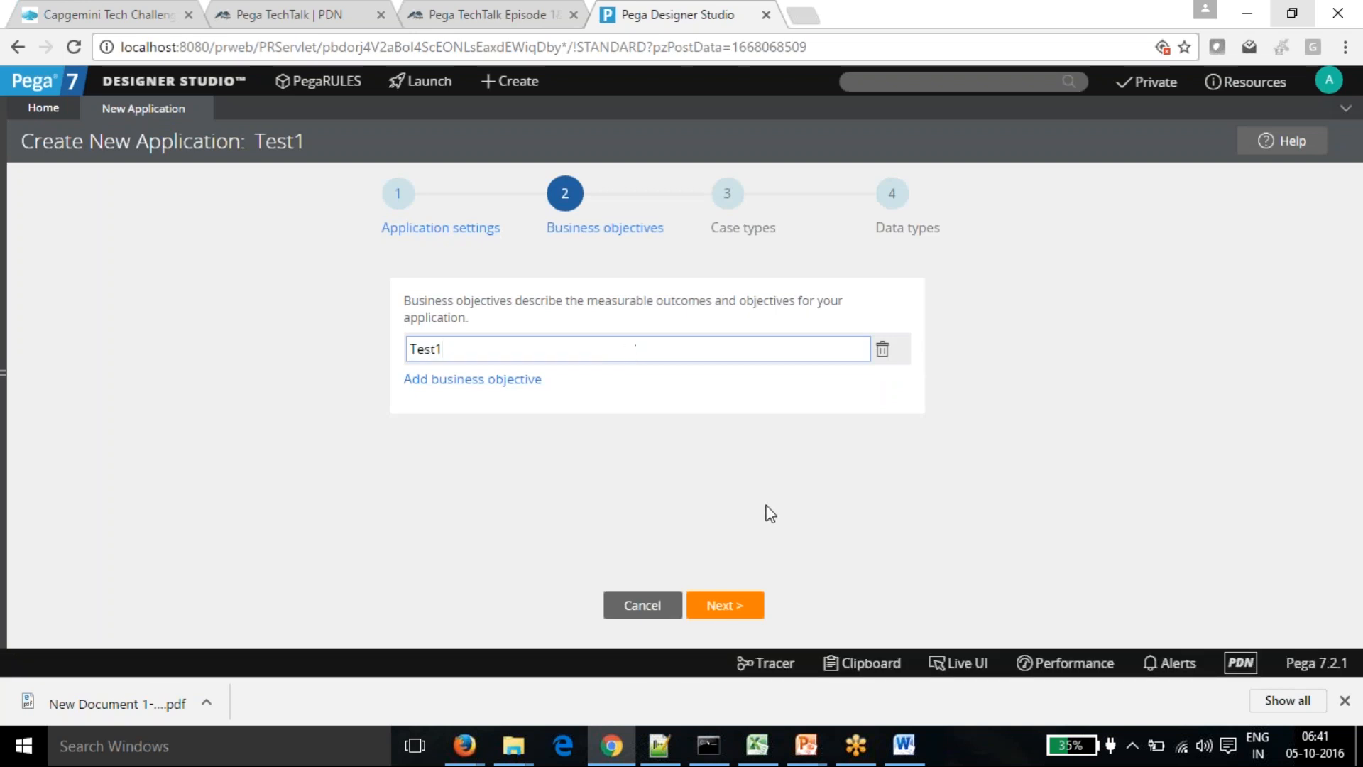
- Add a case type named Test and a data type named Test
click(733, 607)
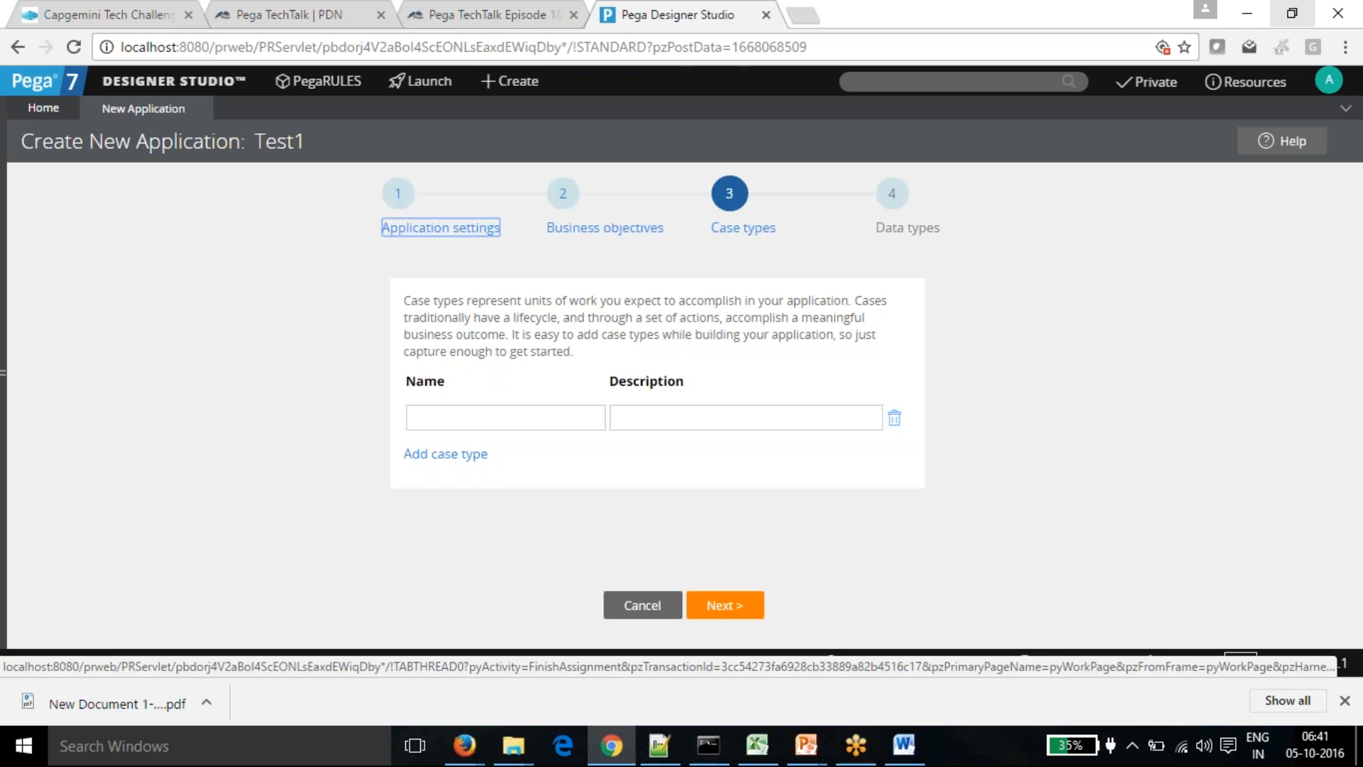
click(569, 420)
text(Test)
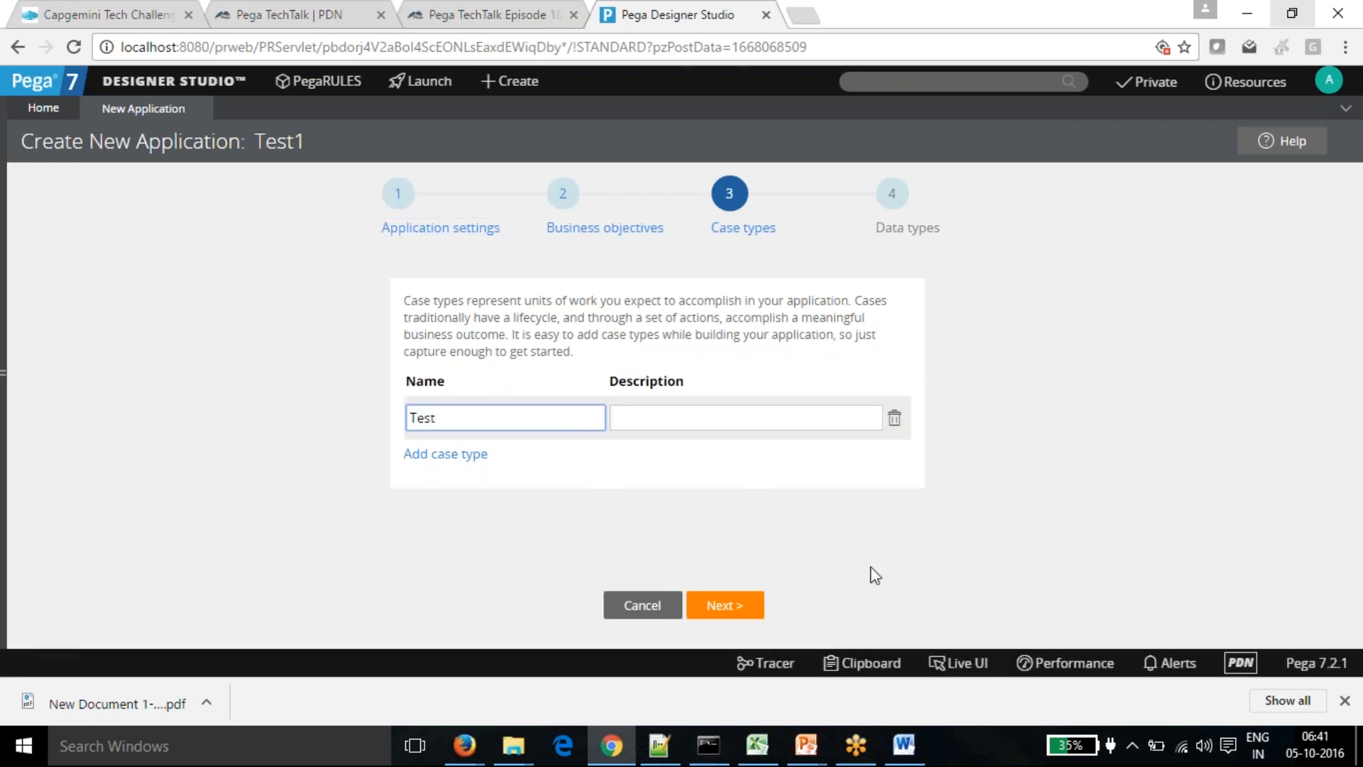
click(725, 605)
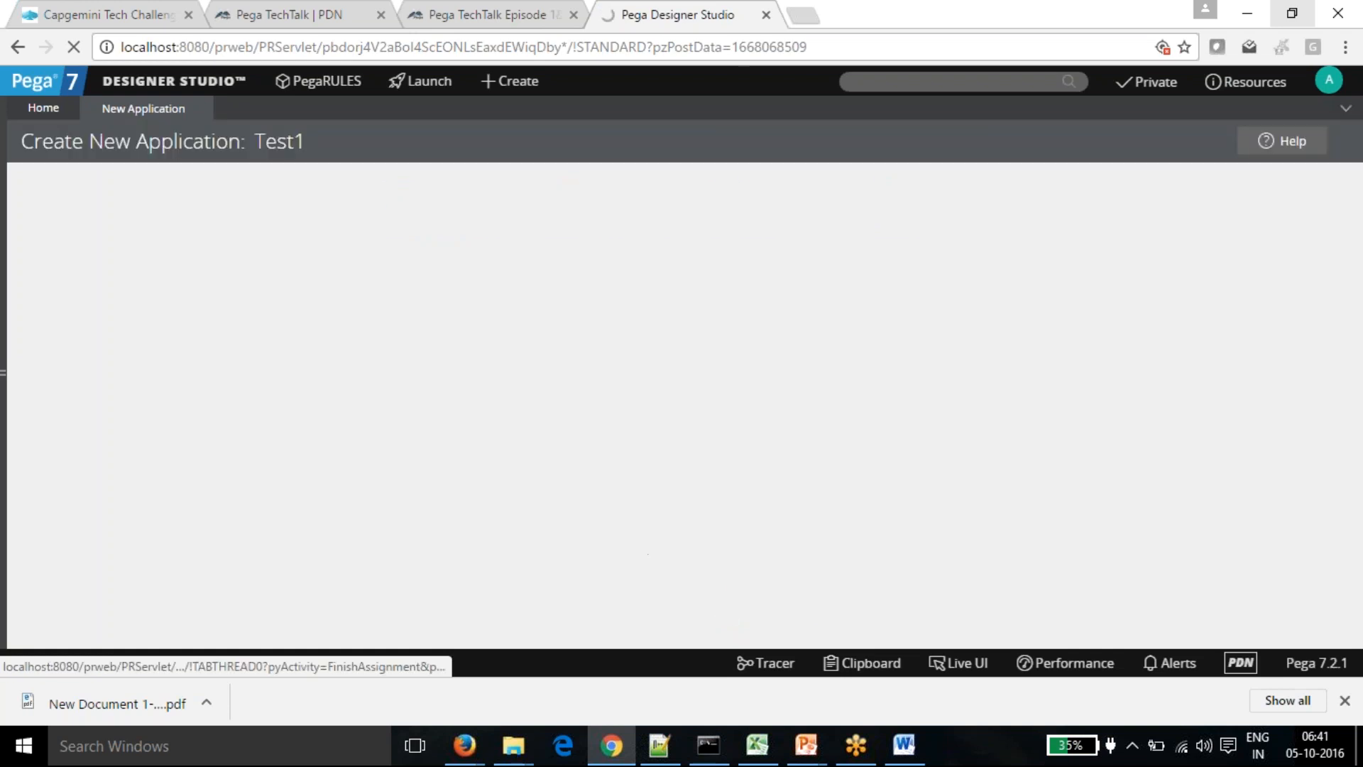
click(506, 432)
text(Test)
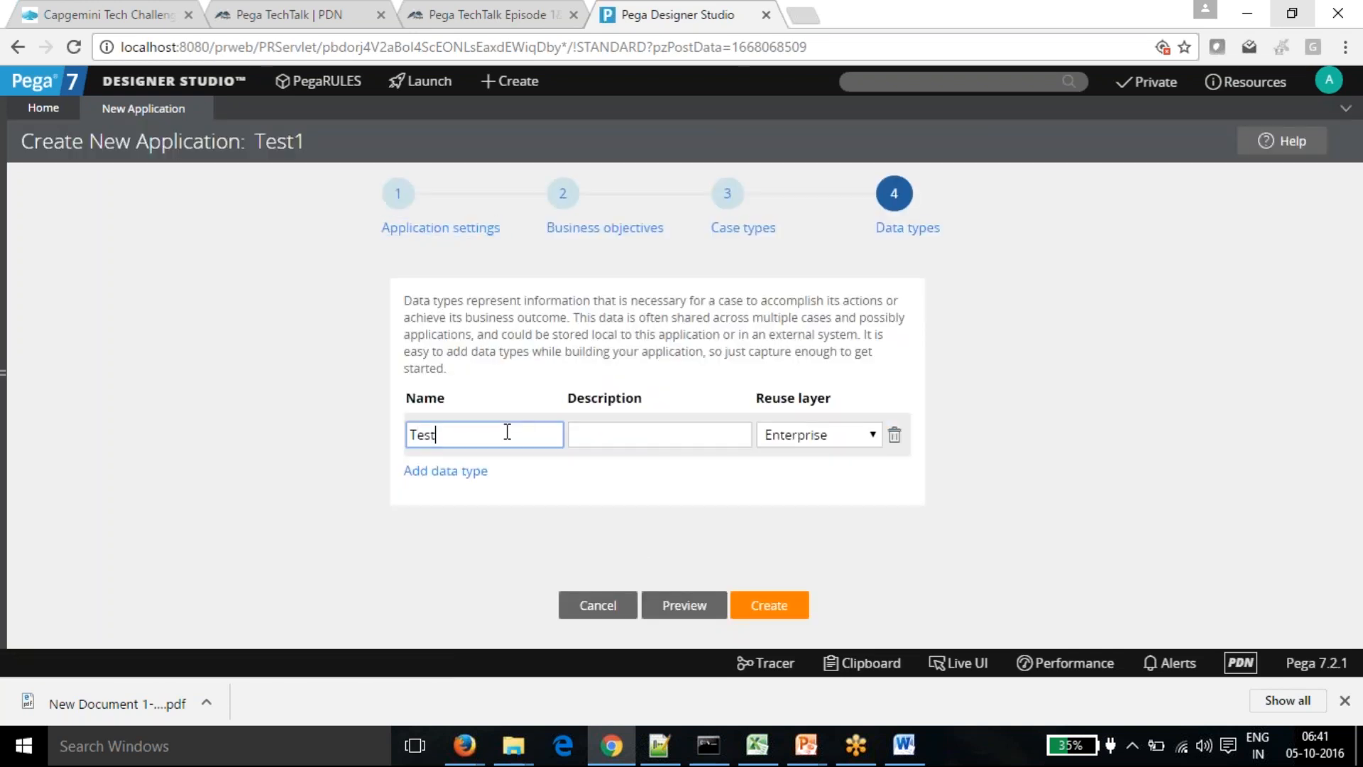
key(Tab)
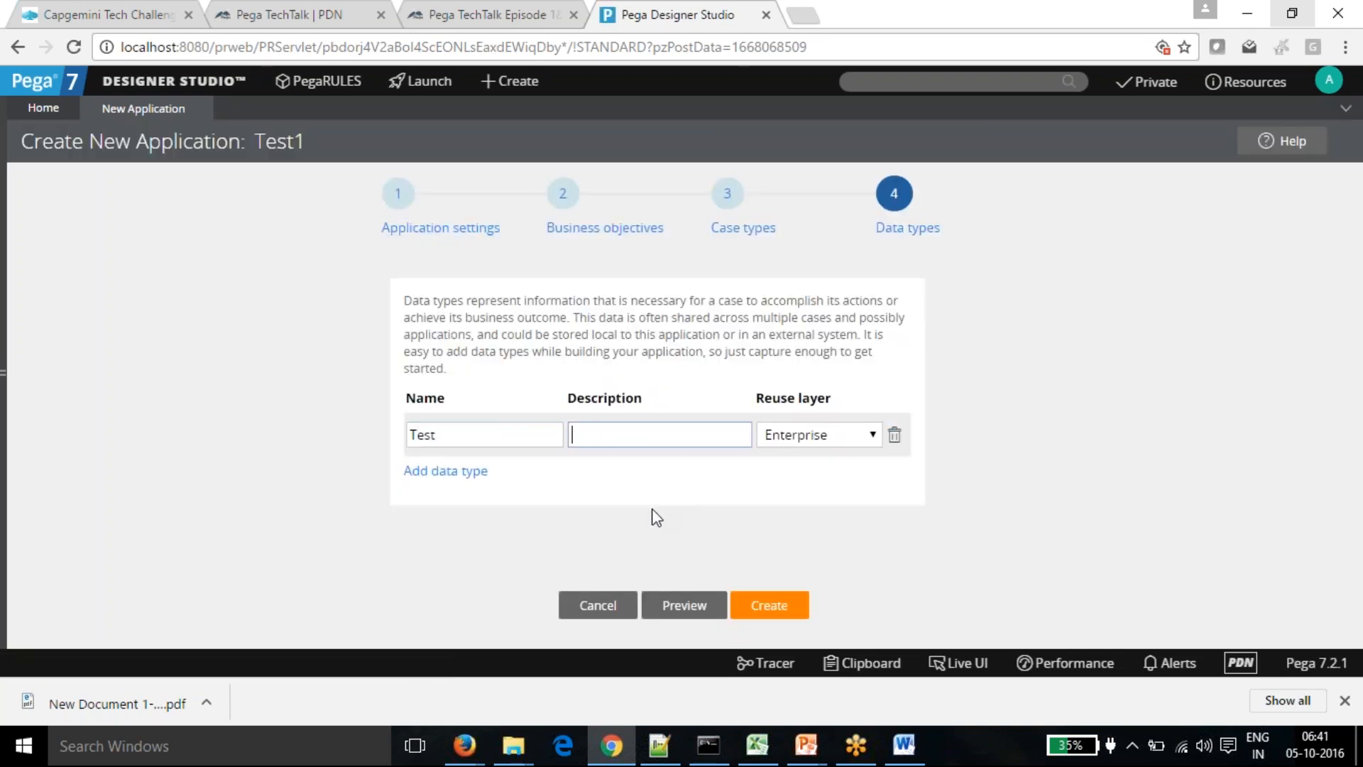
- Preview Test1's generated layers, log off Designer Studio, and return to Notepad++
click(684, 607)
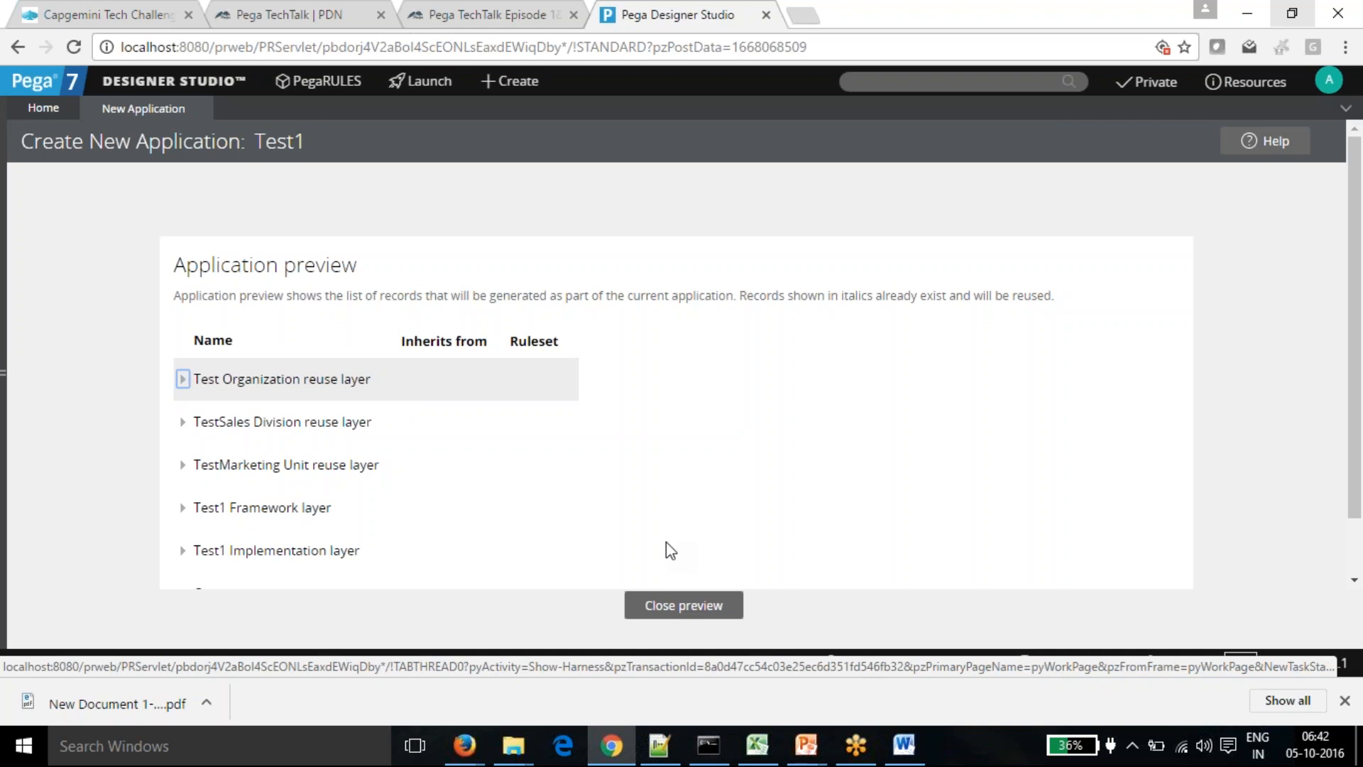
click(686, 605)
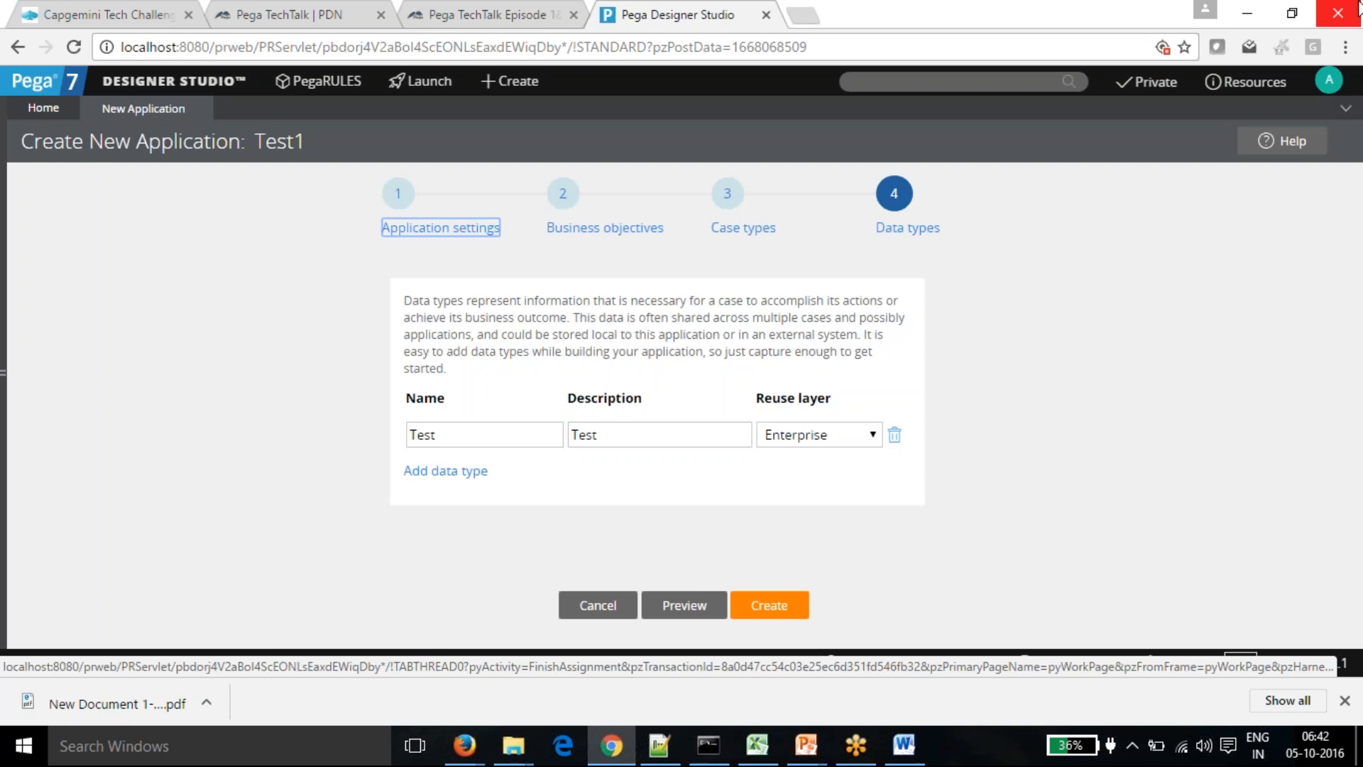
click(1329, 80)
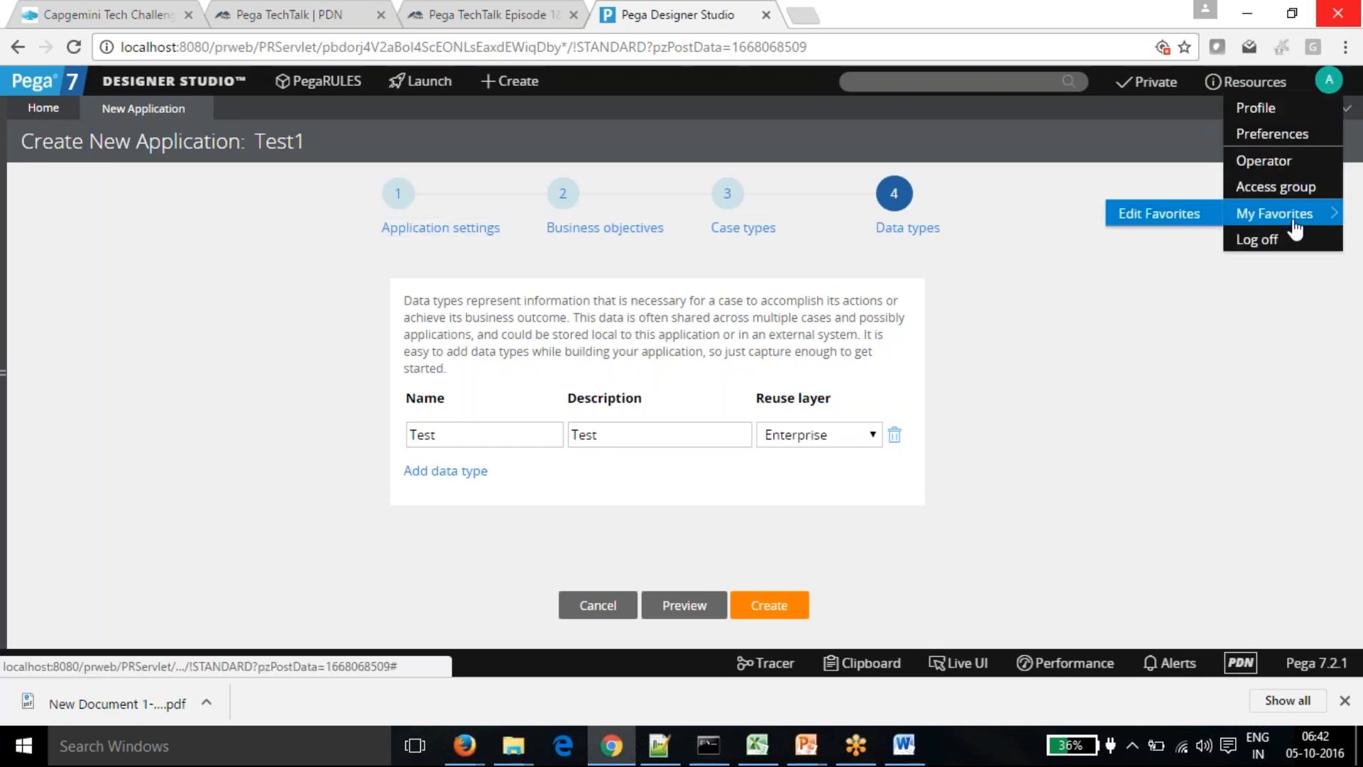
click(1258, 239)
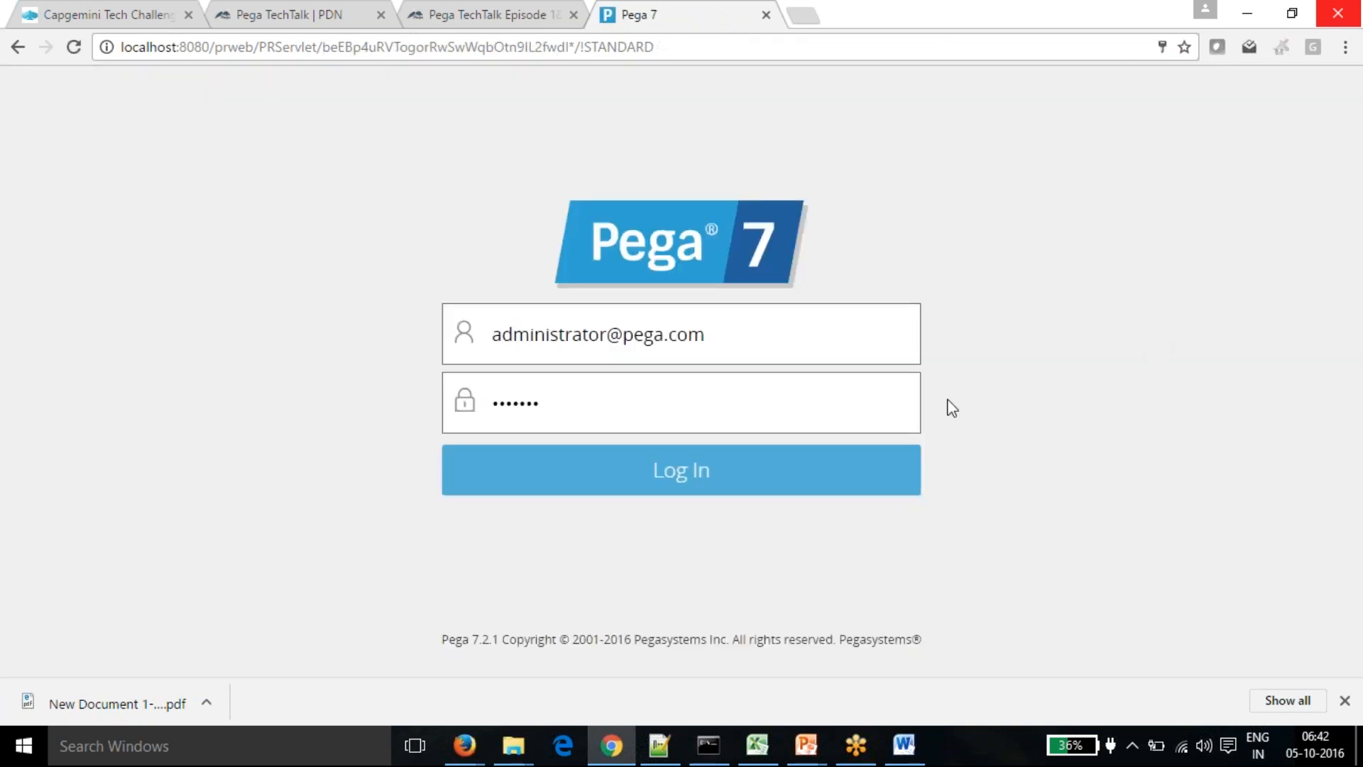
click(662, 746)
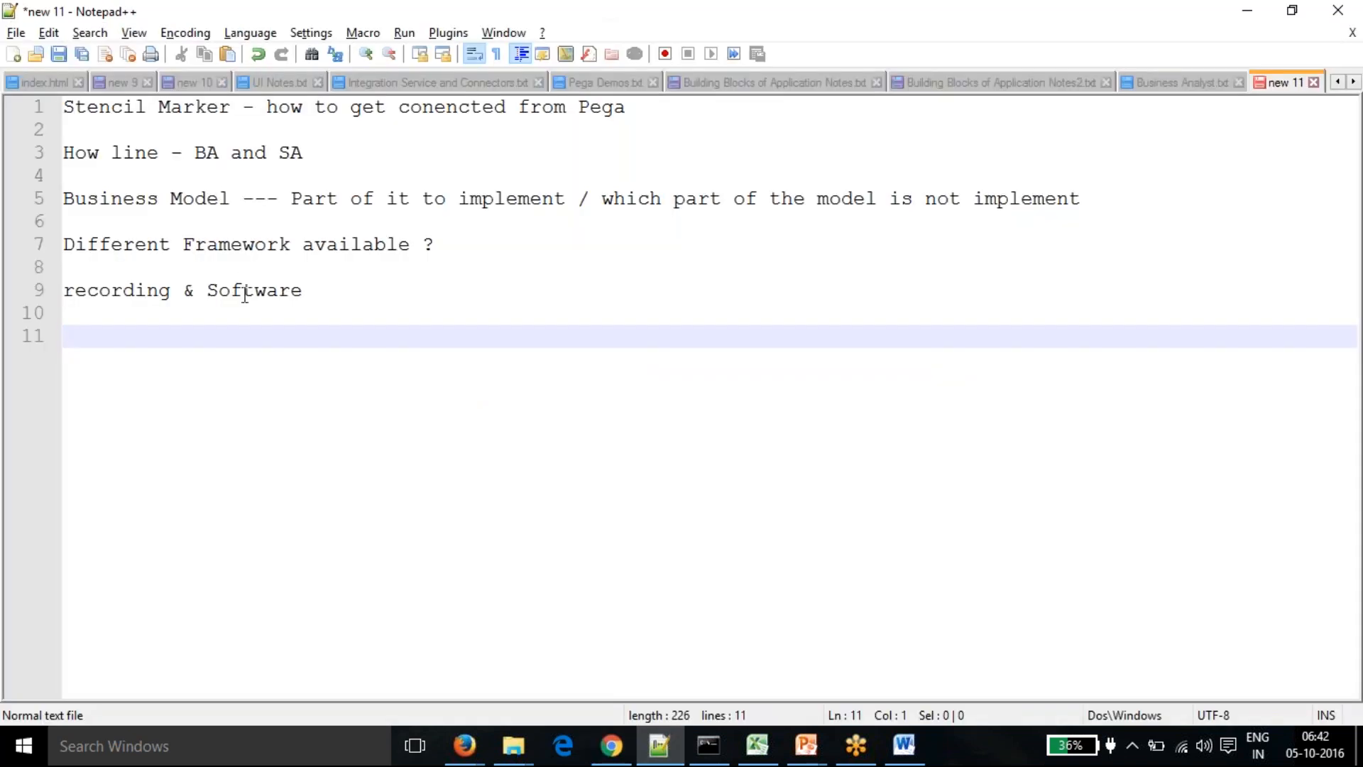
- In a new Notepad++ tab, write the author and admin operator IDs on separate lines
click(13, 54)
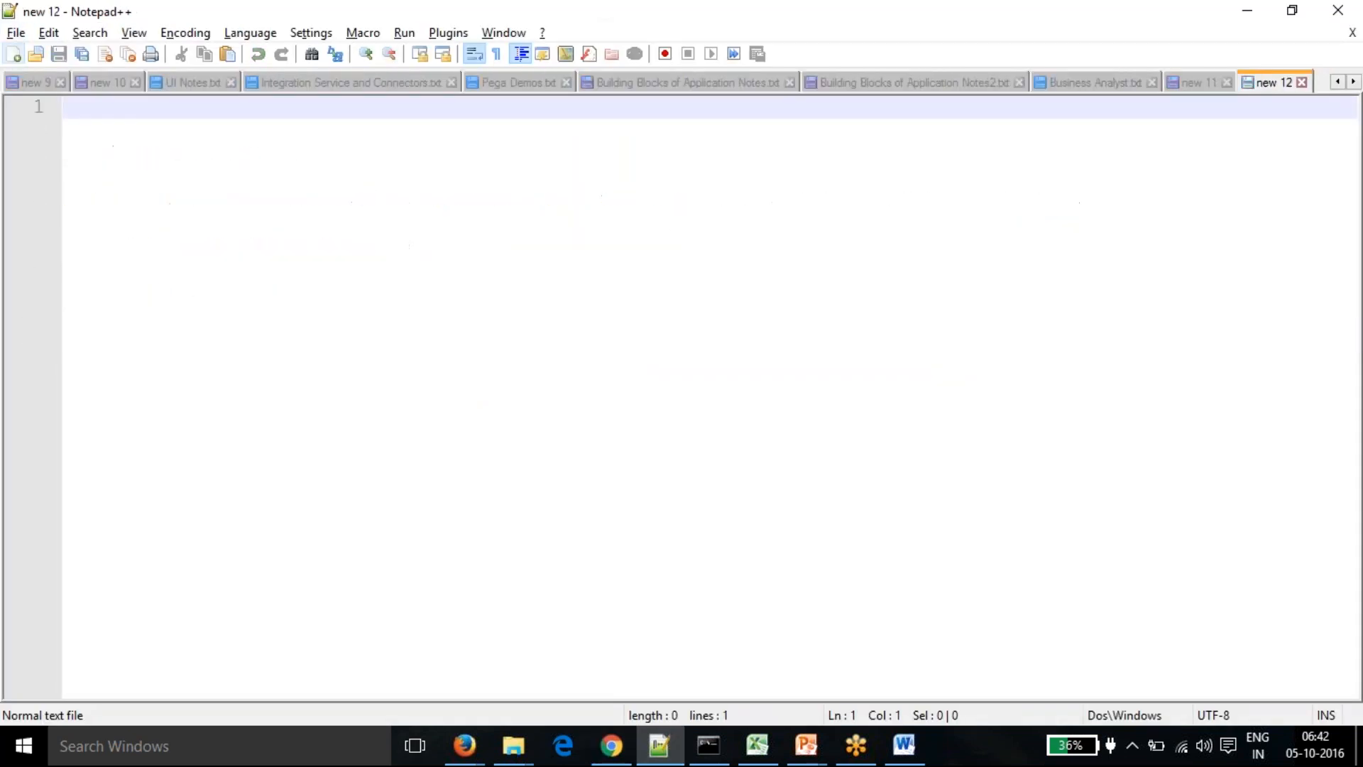
text(Author@Ye)
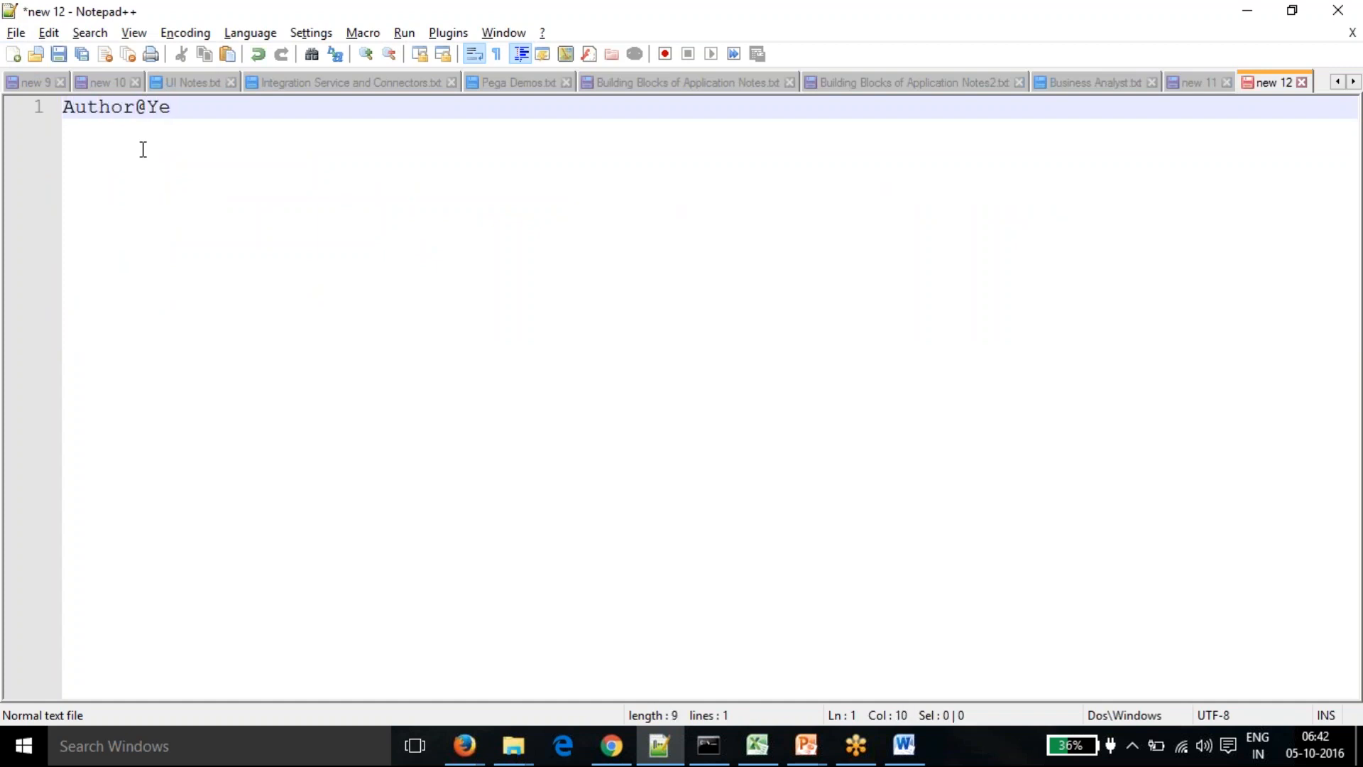
text(pi.com)
key(Return)
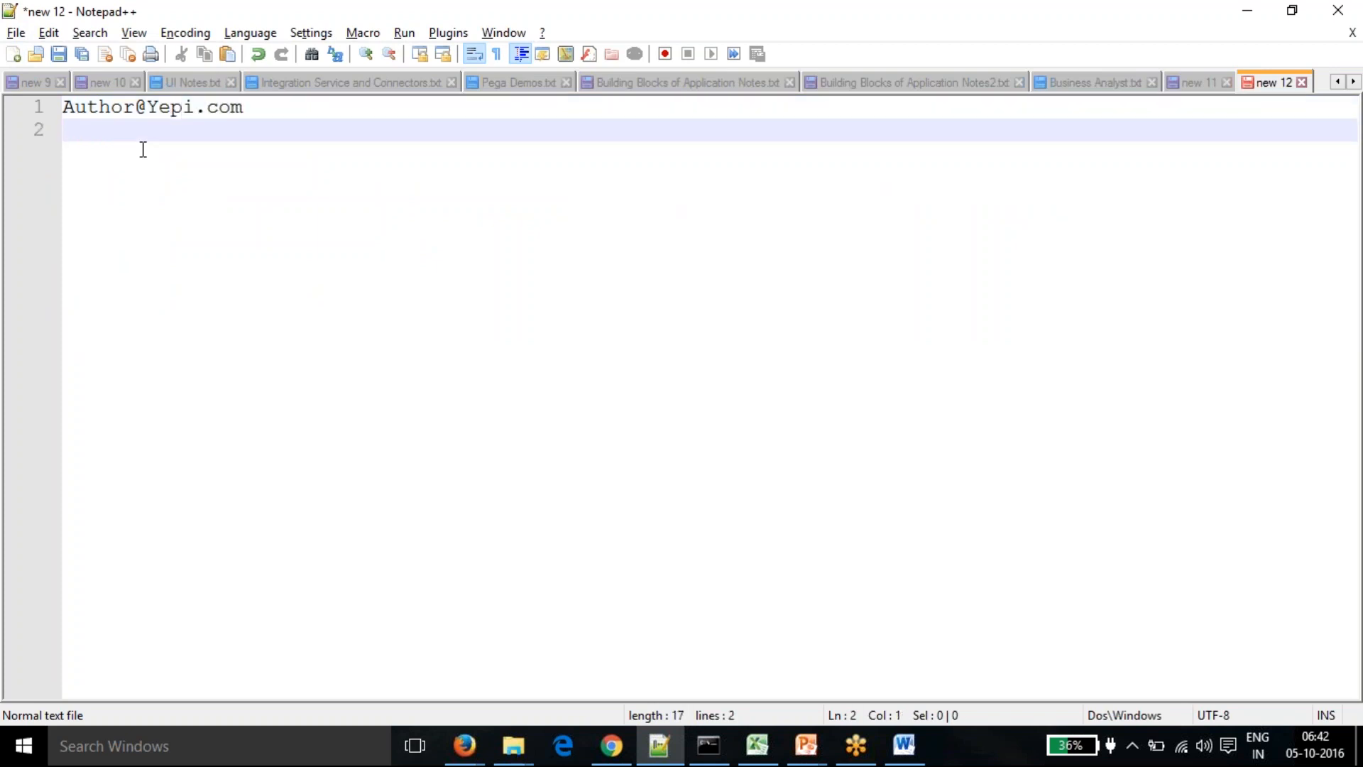
click(253, 107)
key(BackSpace)
key(BackSpace)
key(BackSpace)
key(BackSpace)
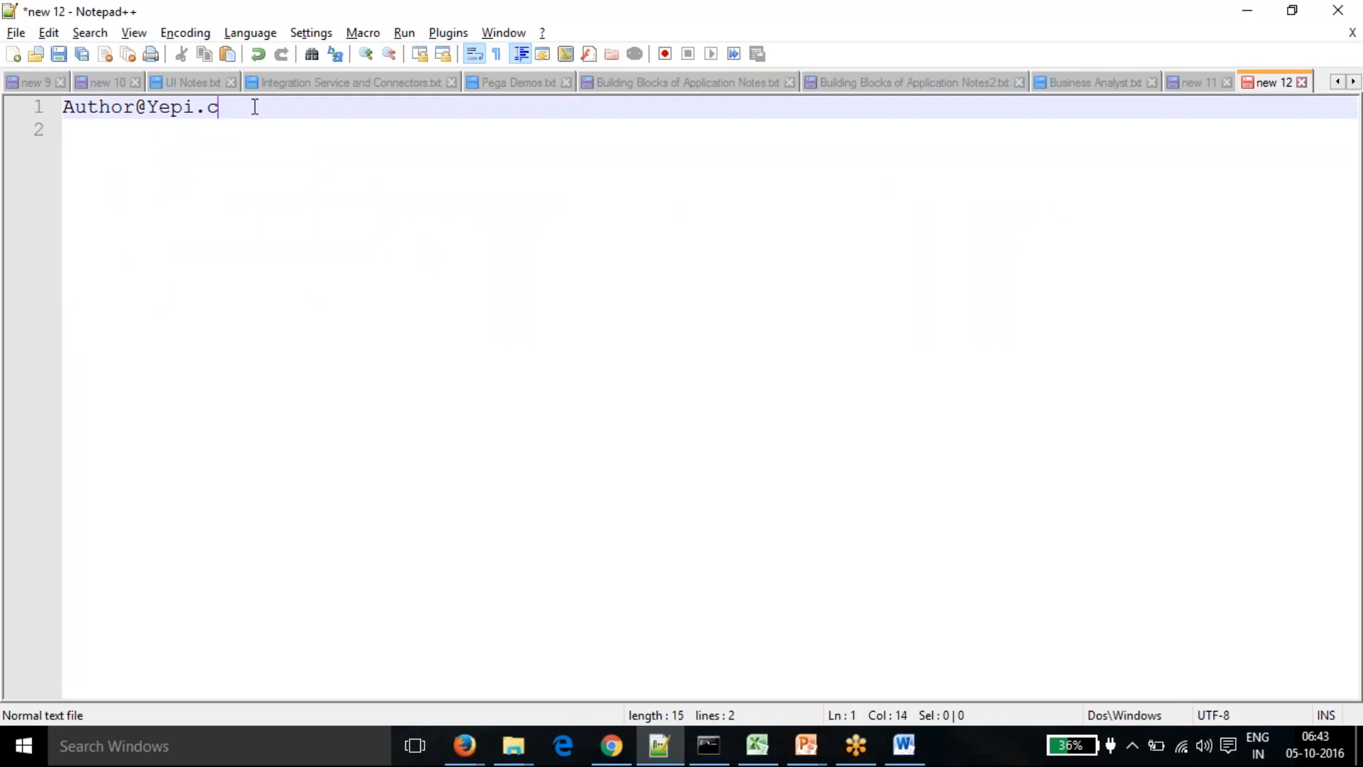
key(Return)
key(Return)
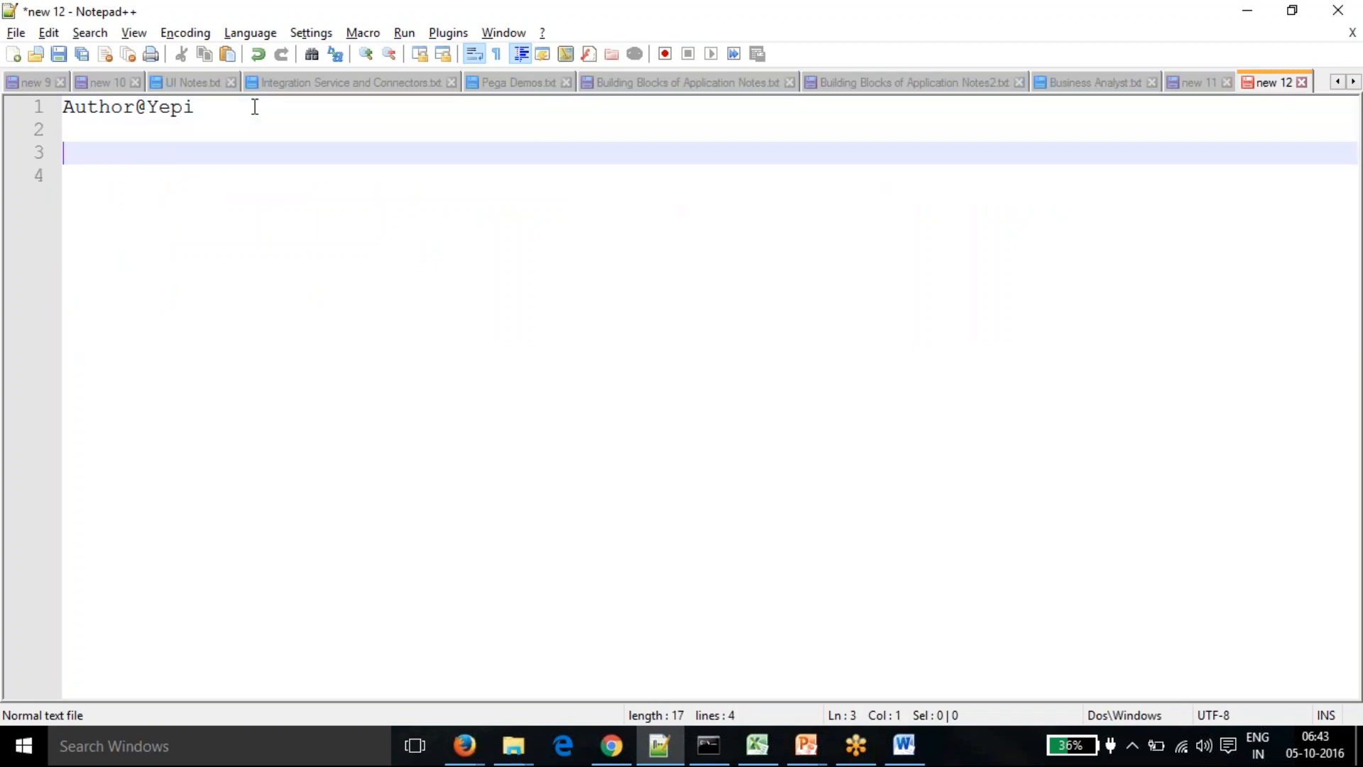
text(Ad)
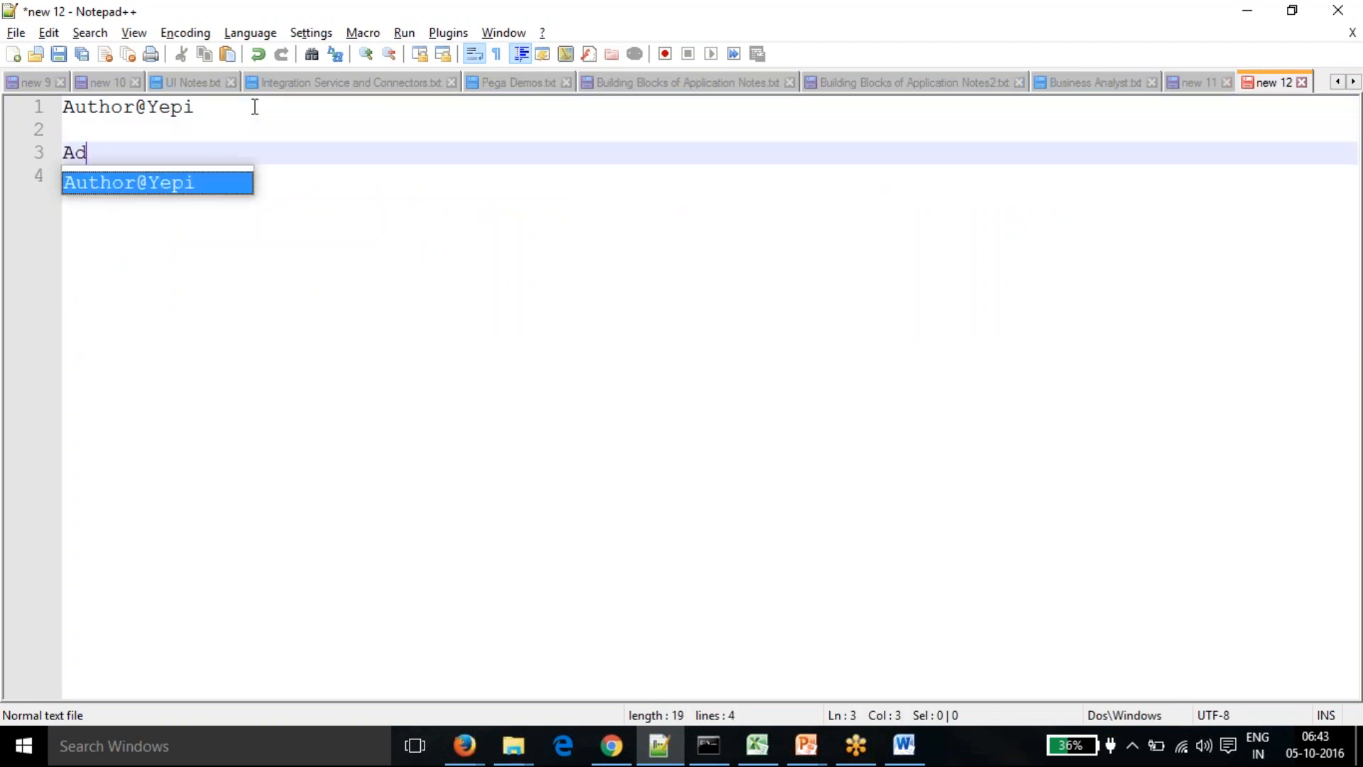
text(min@yepi)
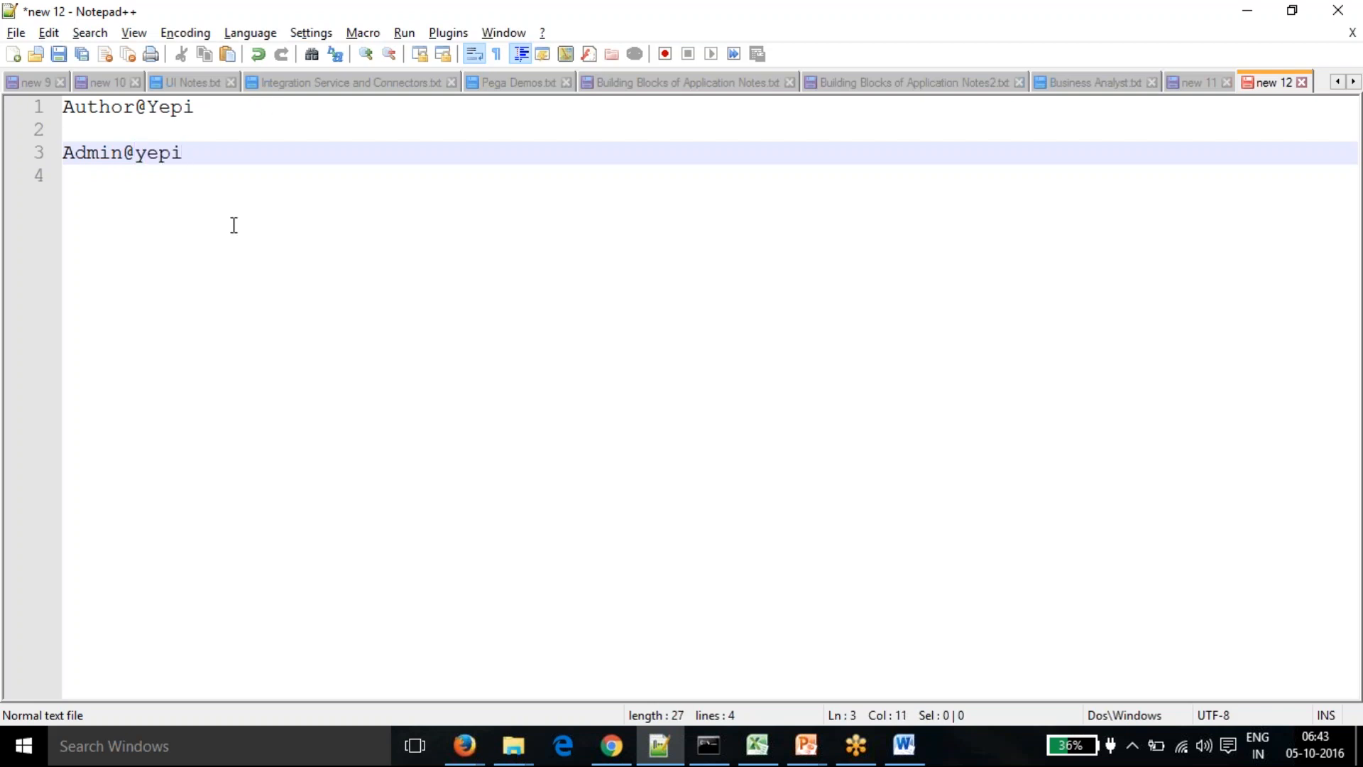
key(alt+Tab)
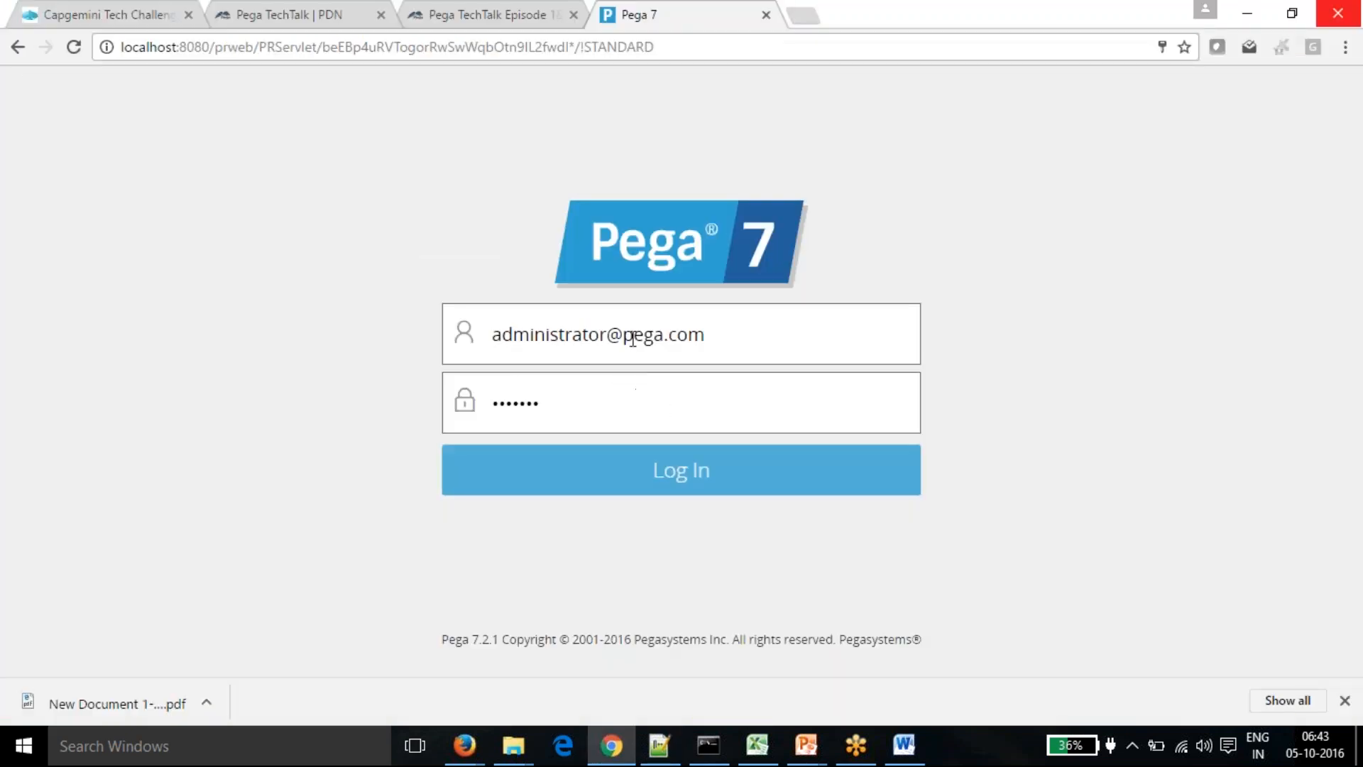
- Log in to Pega 7 with the admin operator ID and its password
drag(706, 334, 487, 335)
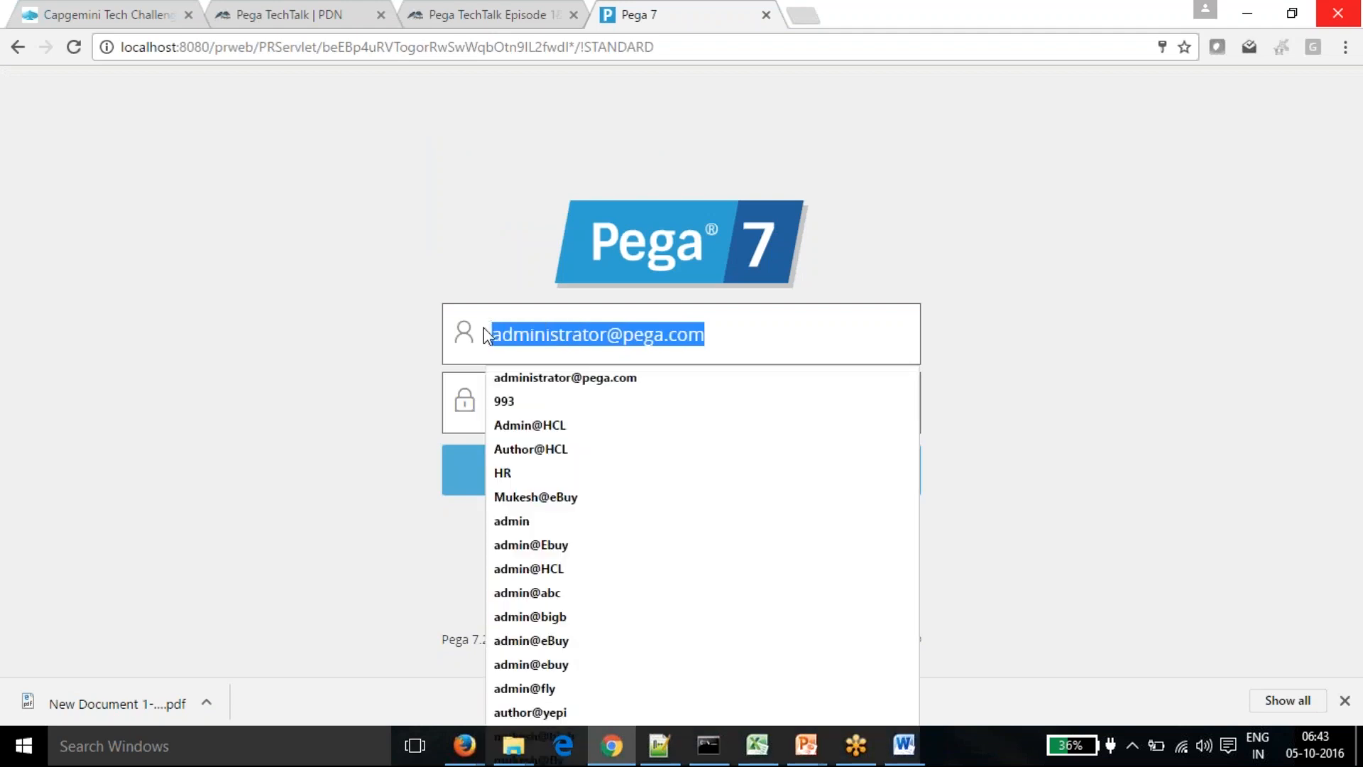
text(admin)
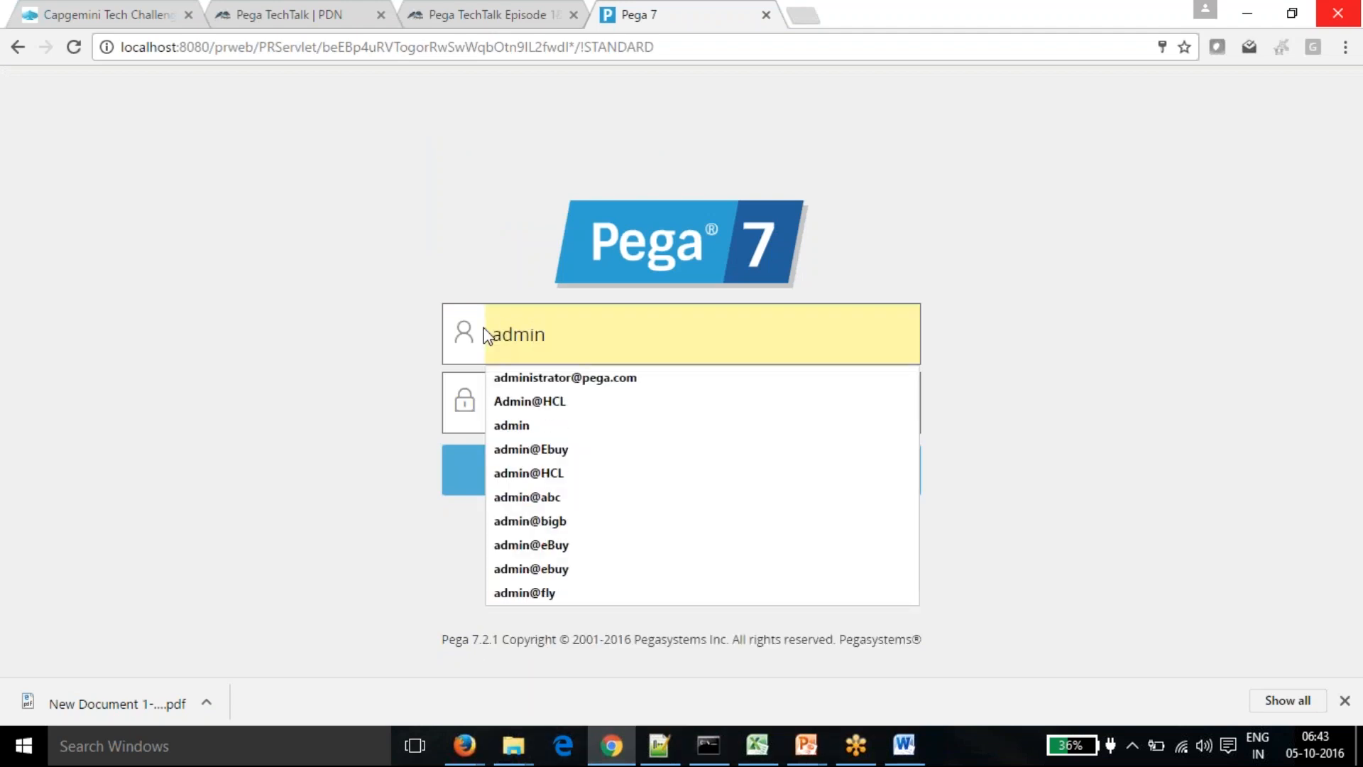
text(@)
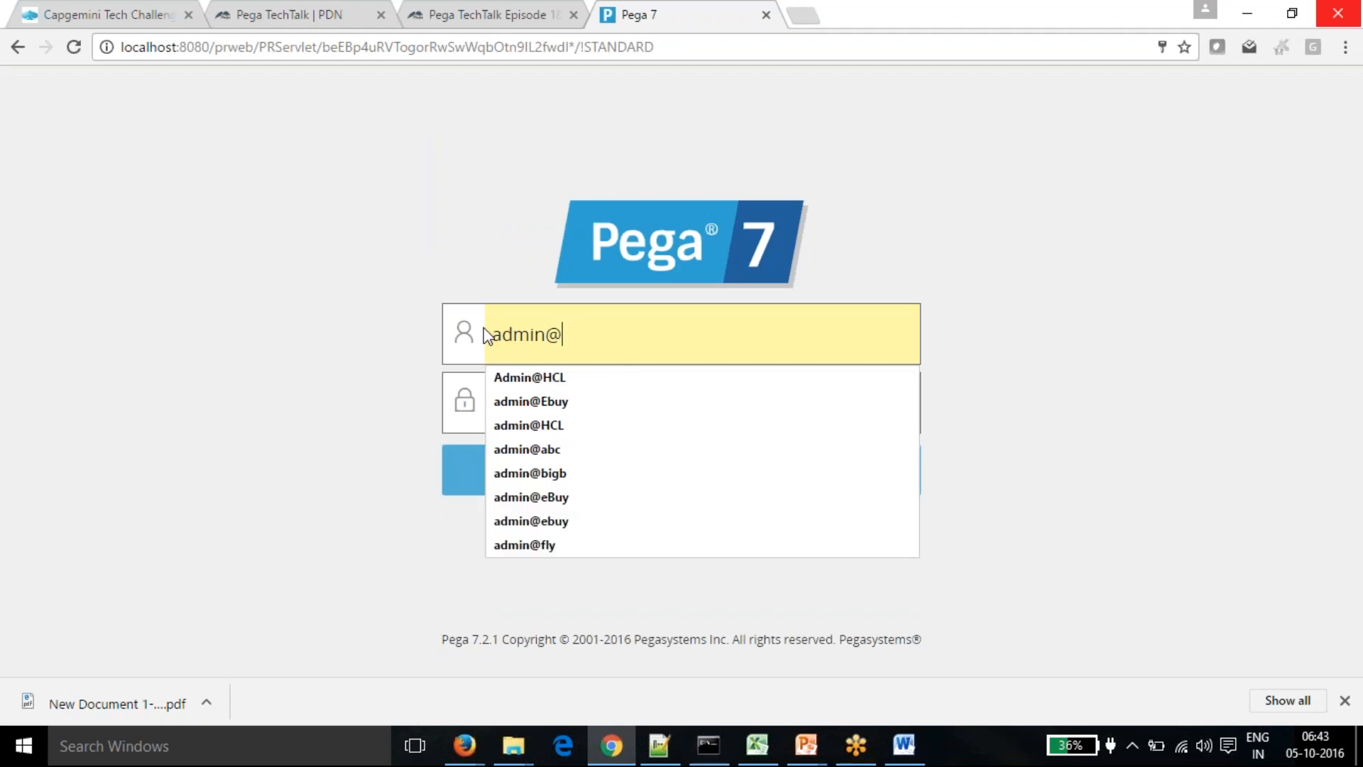
text(ye)
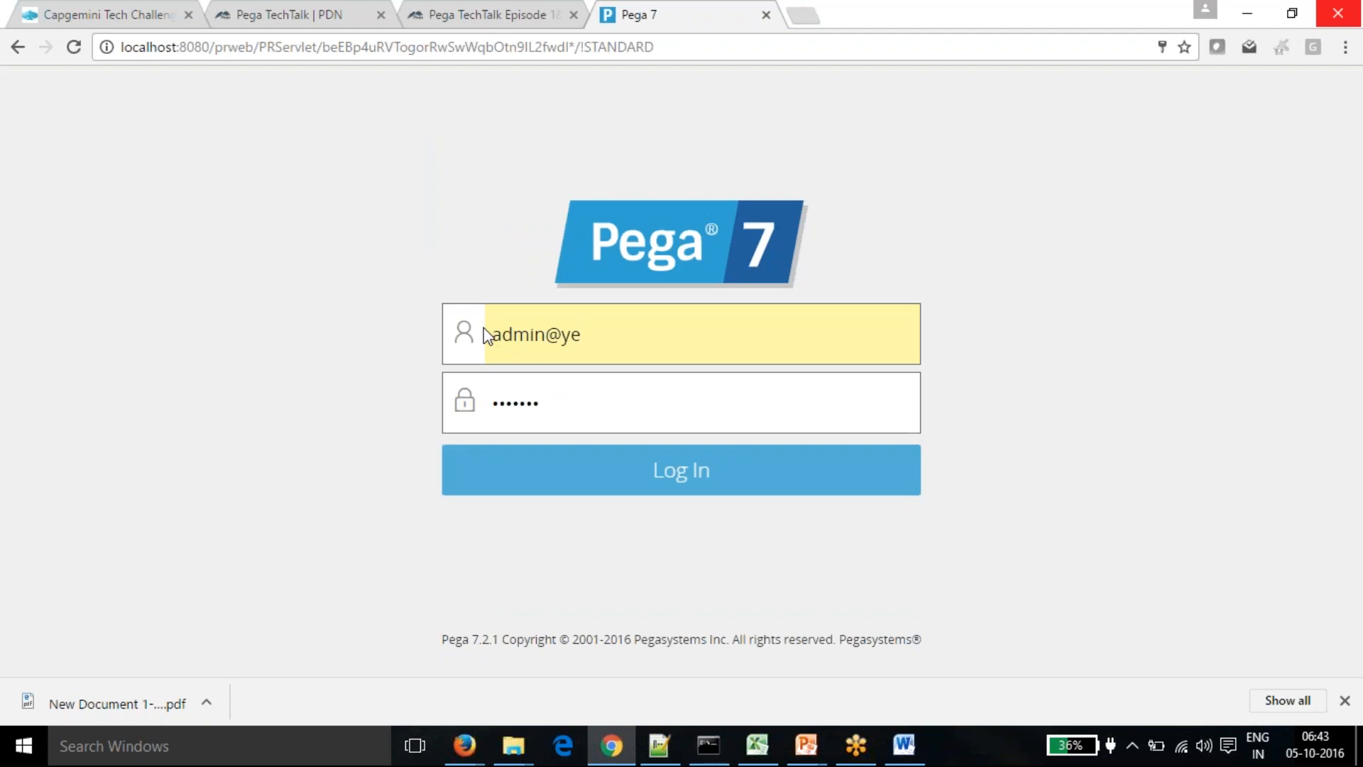
text(pi)
click(468, 411)
text(rules)
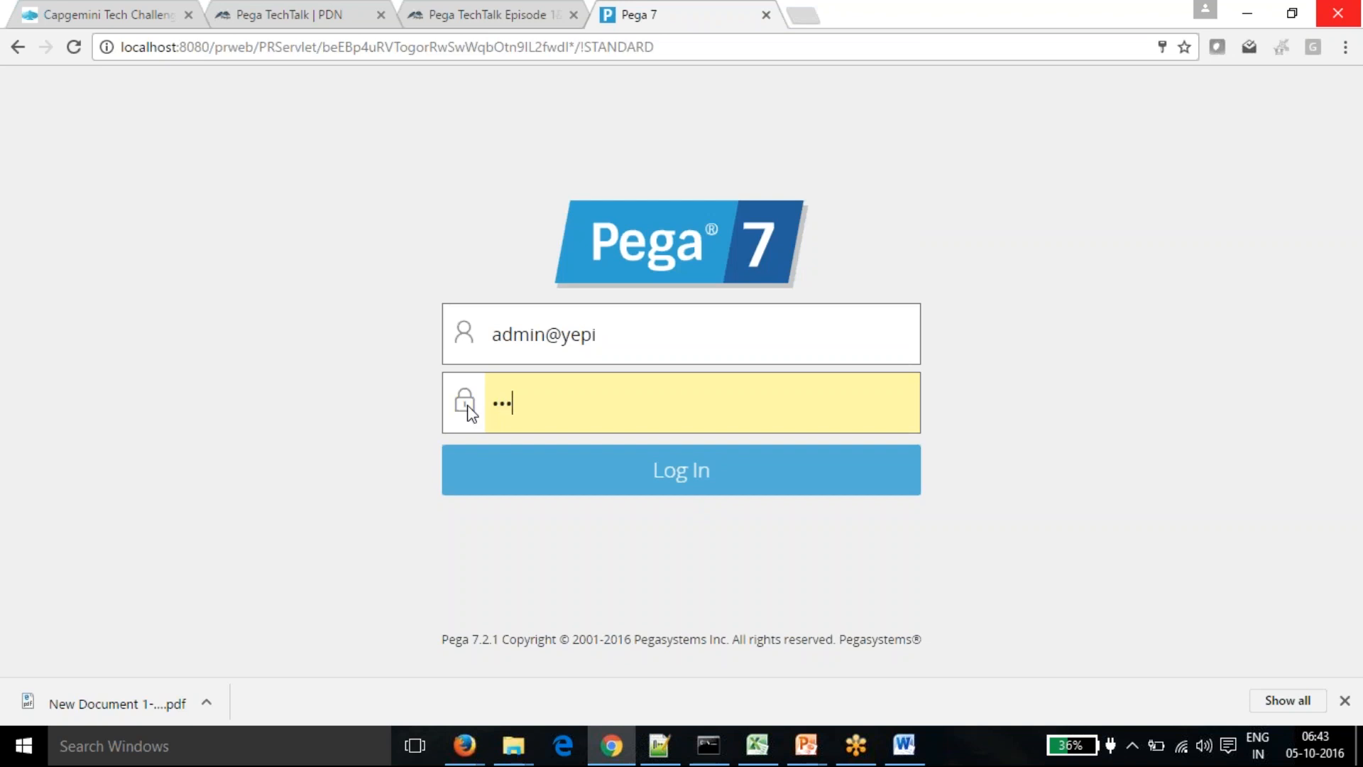
click(679, 486)
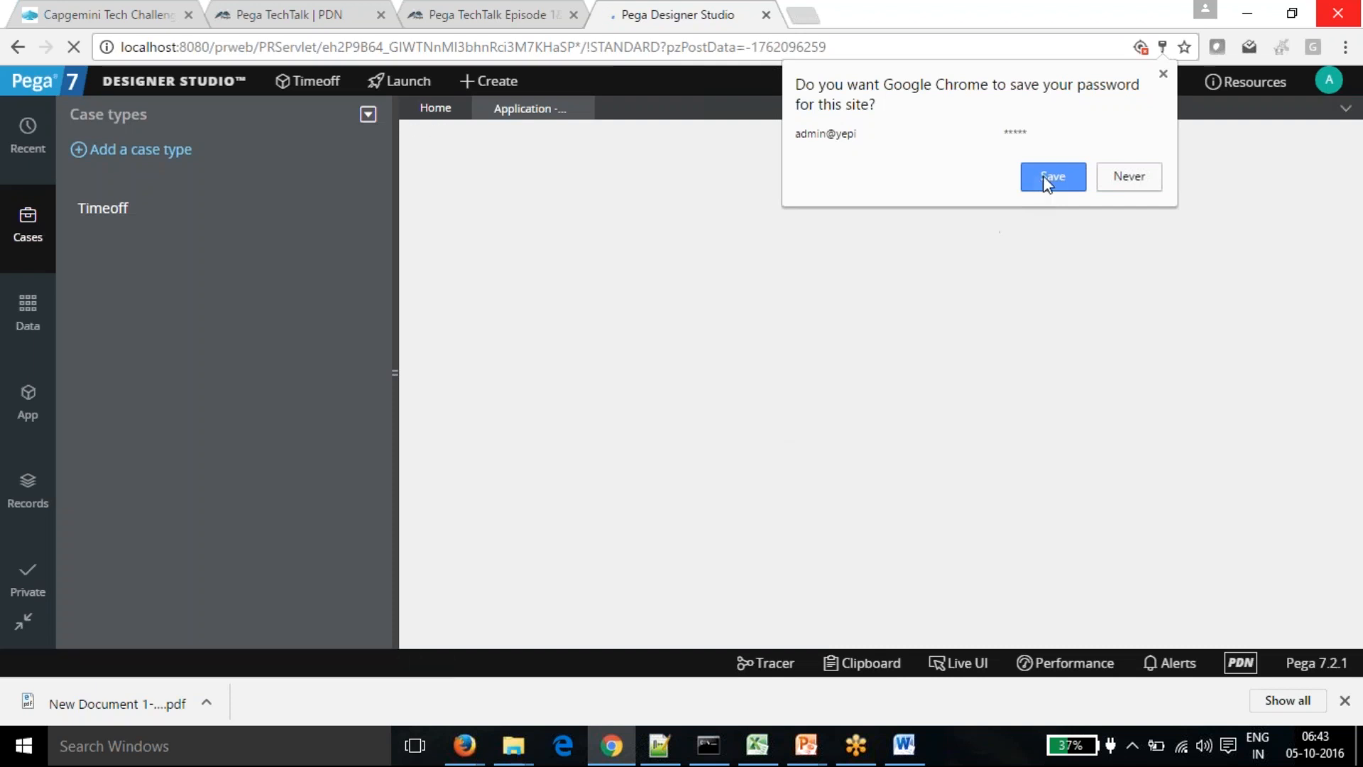
- Save the administrator's password in Chrome, then look over the Application: Timeoff overview and its menu
click(1042, 176)
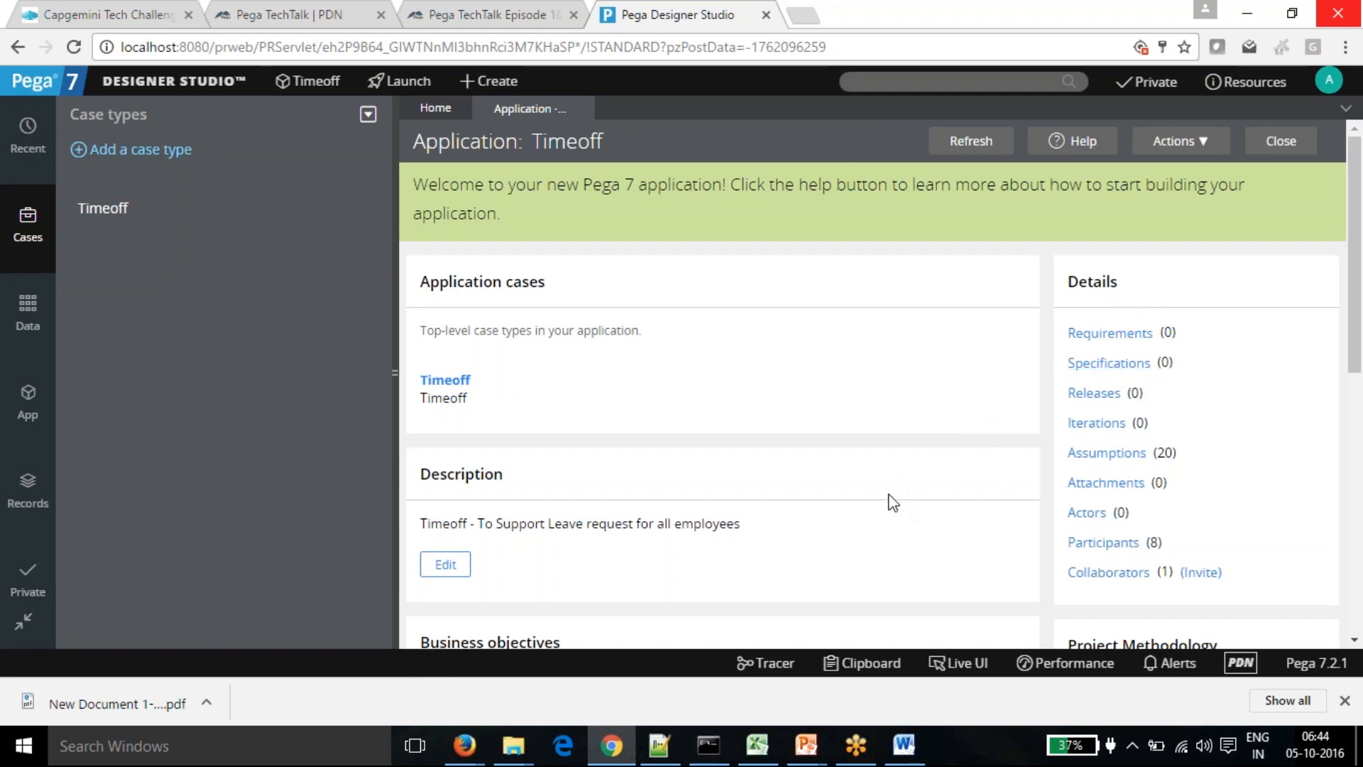
scroll(892, 497, down, 2)
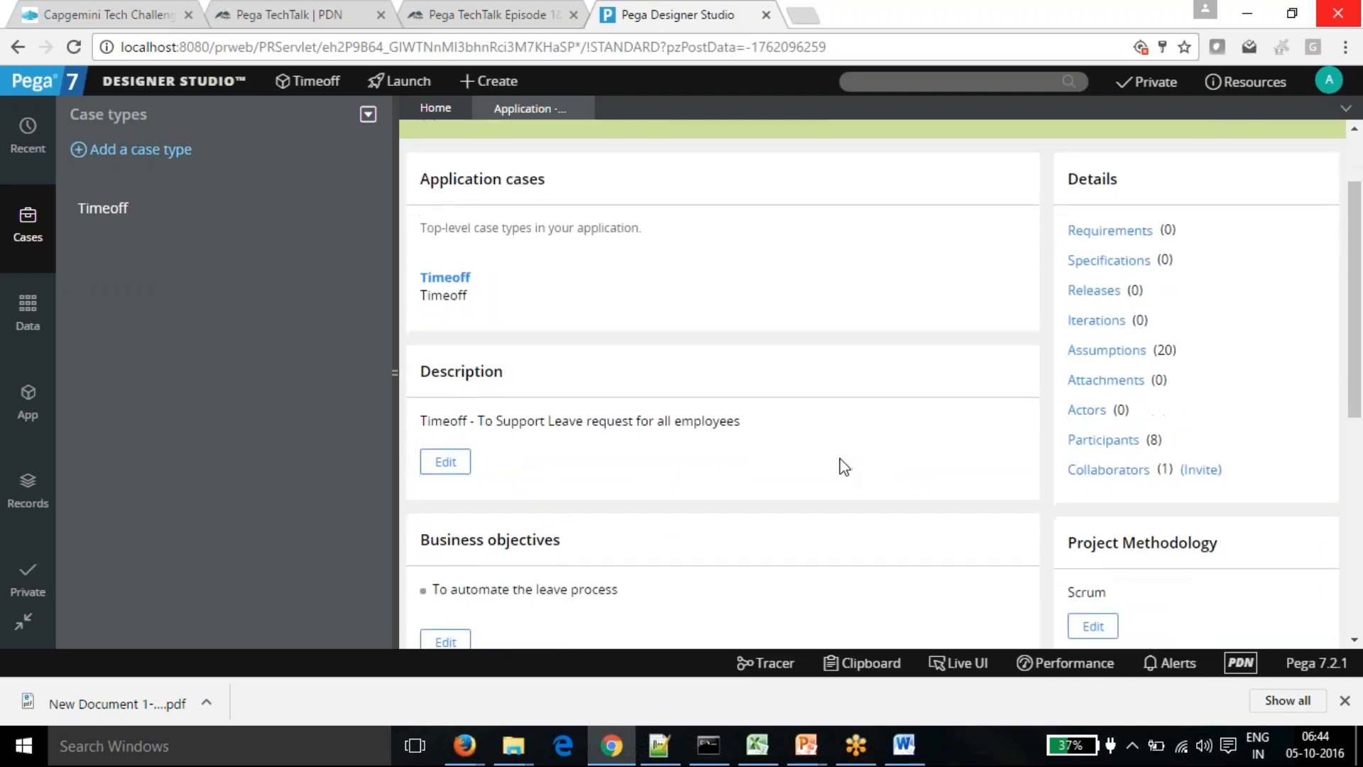
scroll(855, 470, down, 2)
scroll(879, 497, down, 3)
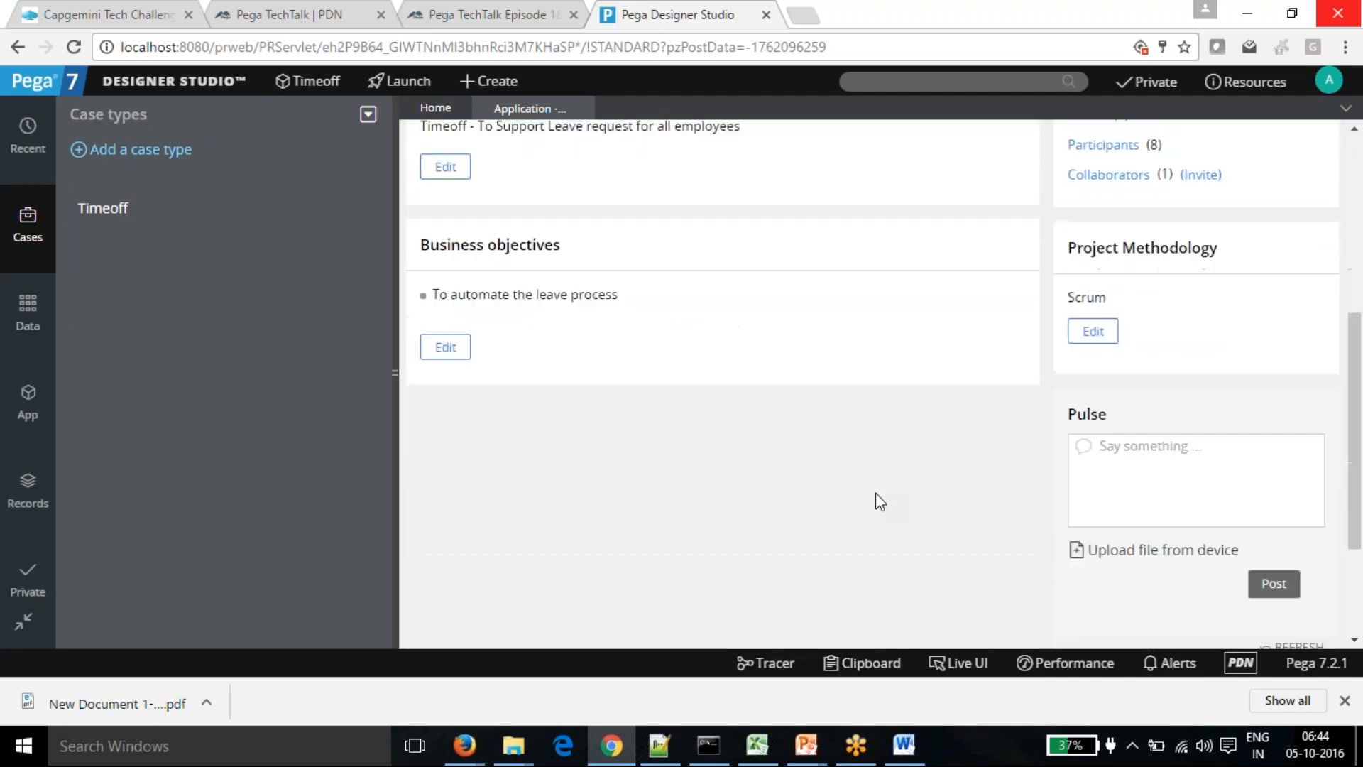
scroll(878, 500, up, 3)
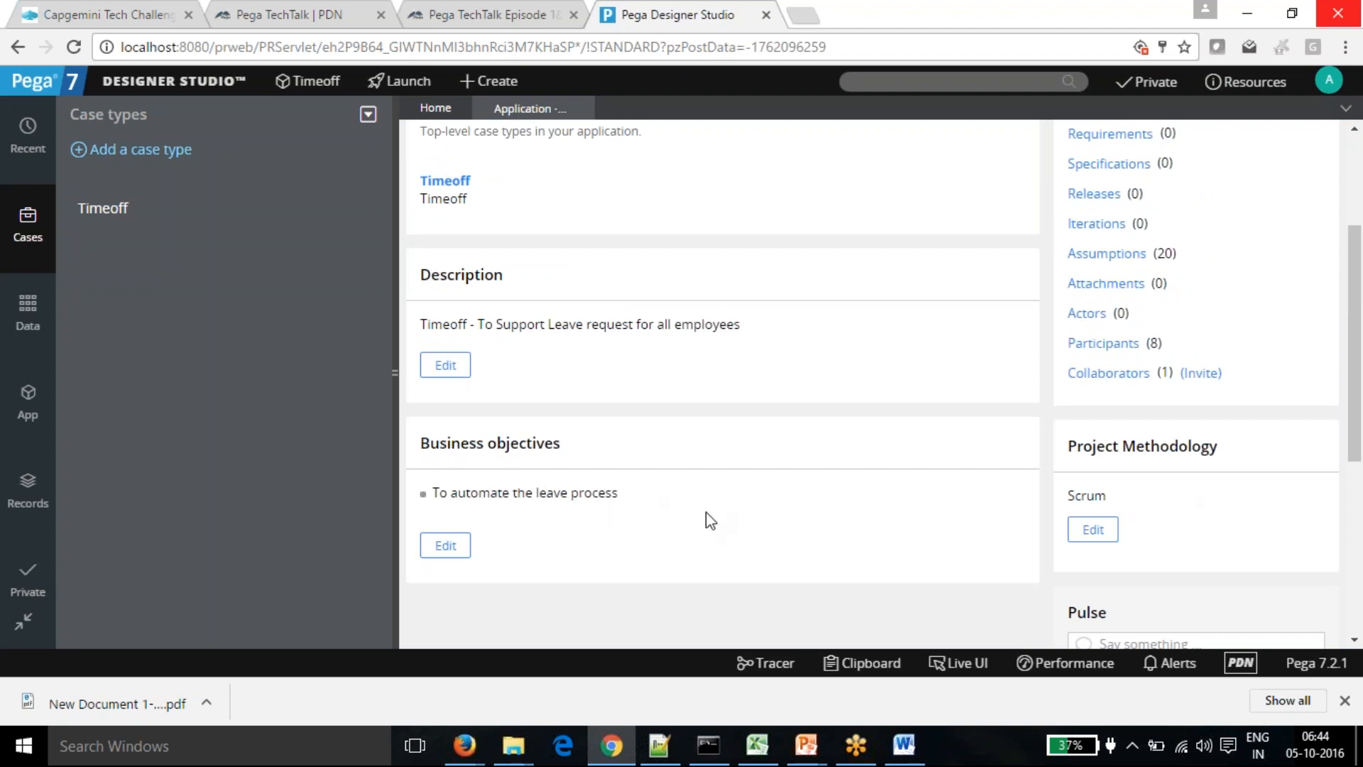
scroll(809, 511, up, 3)
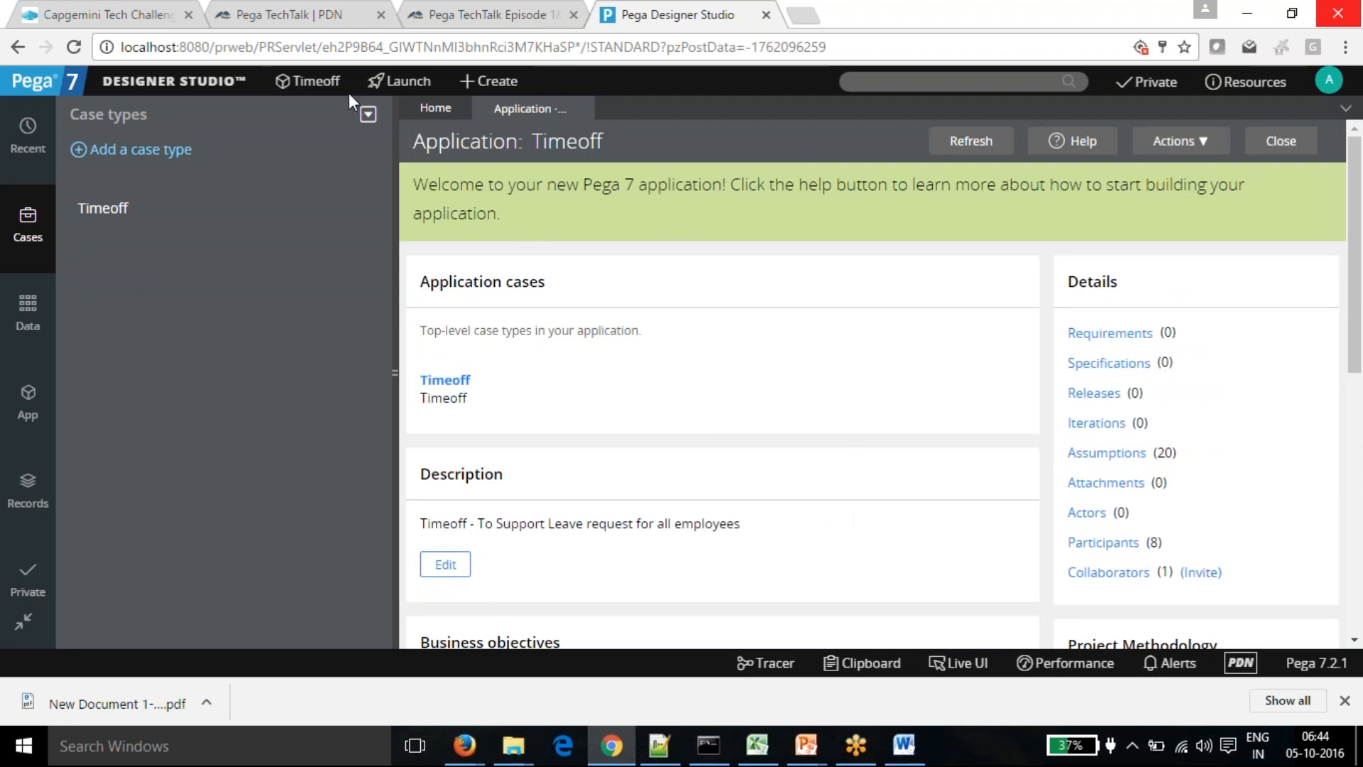
click(307, 81)
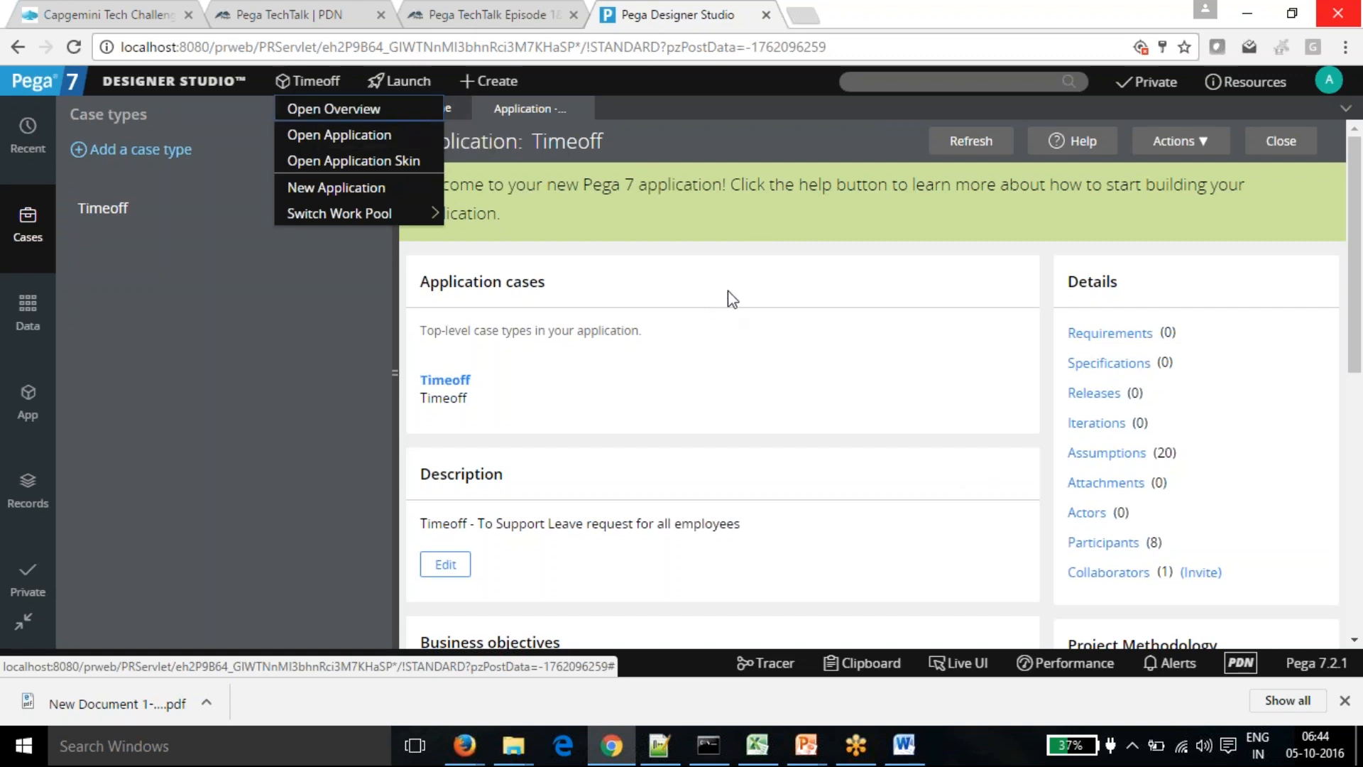
click(736, 269)
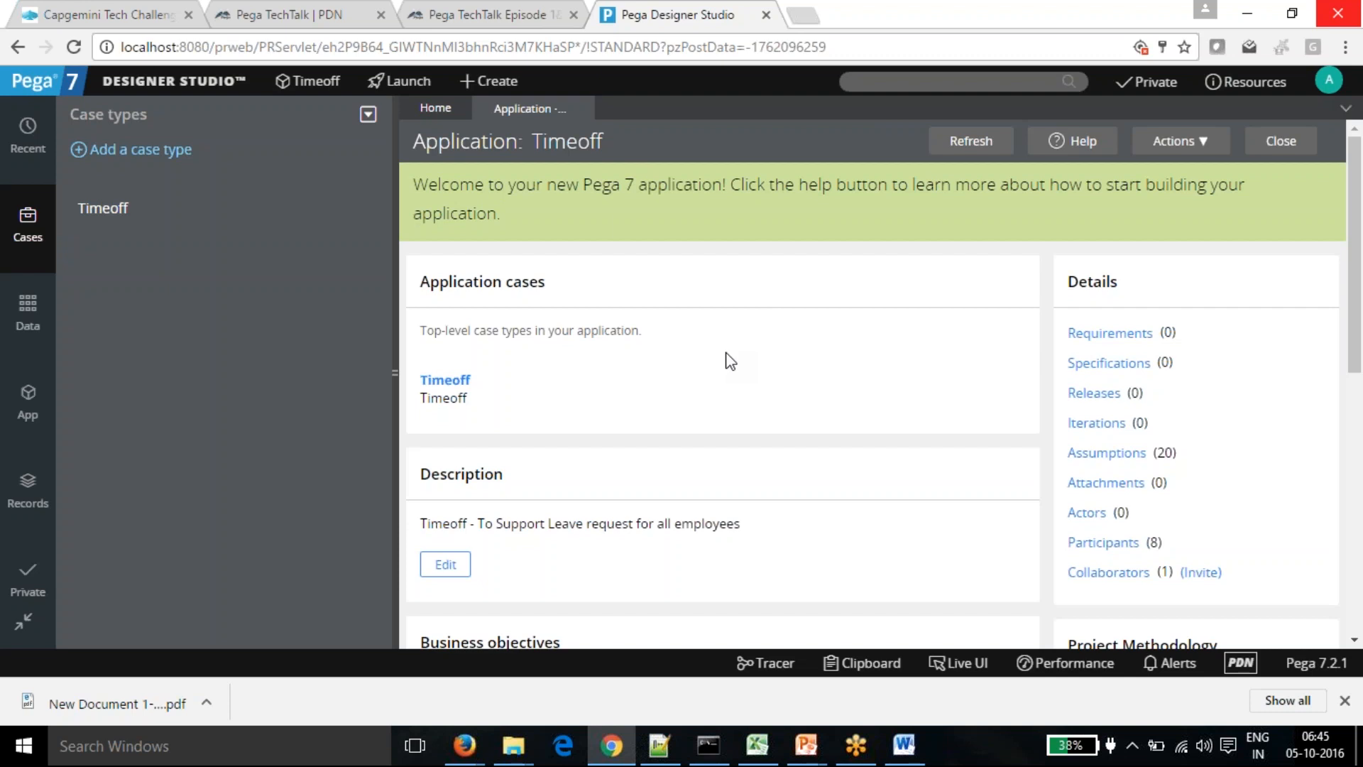
- Open a Chrome incognito window at localhost:8080/prweb/PRServlet
click(1345, 47)
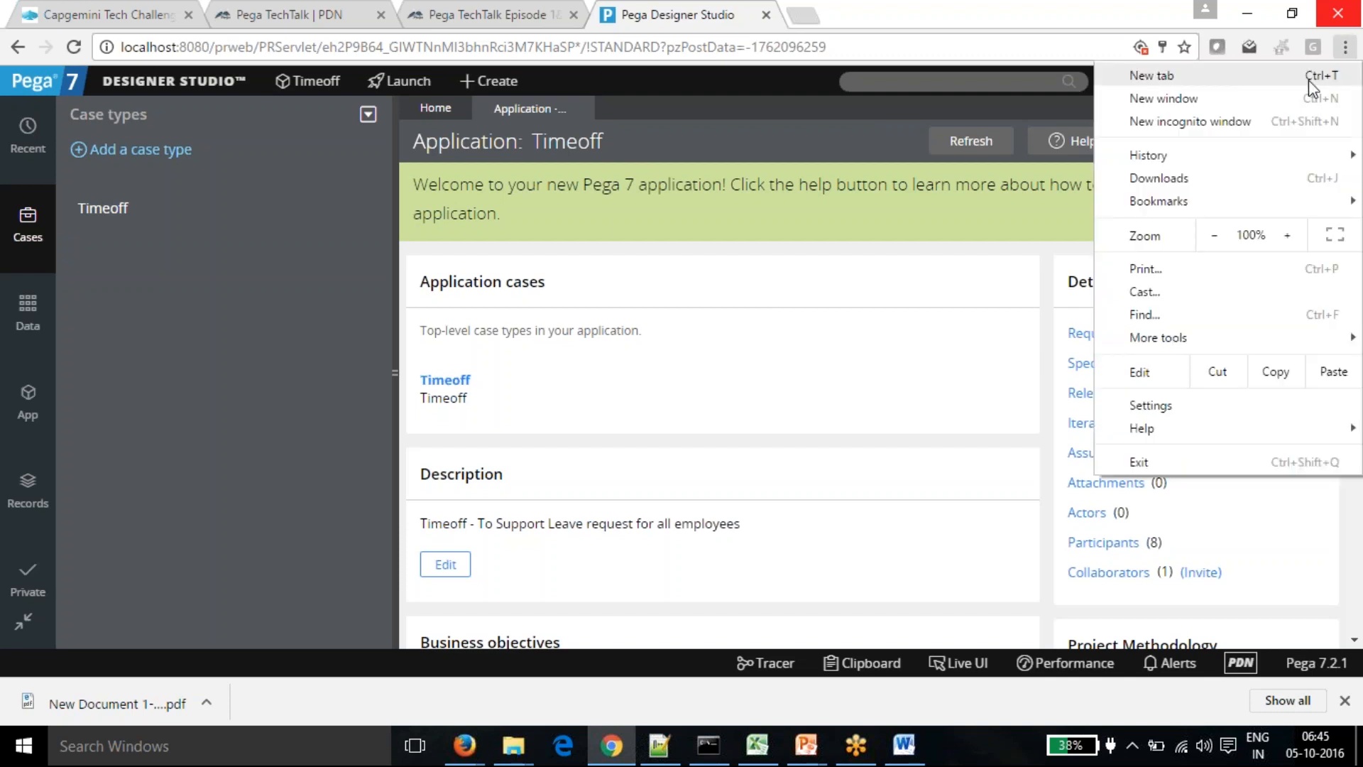
click(1212, 125)
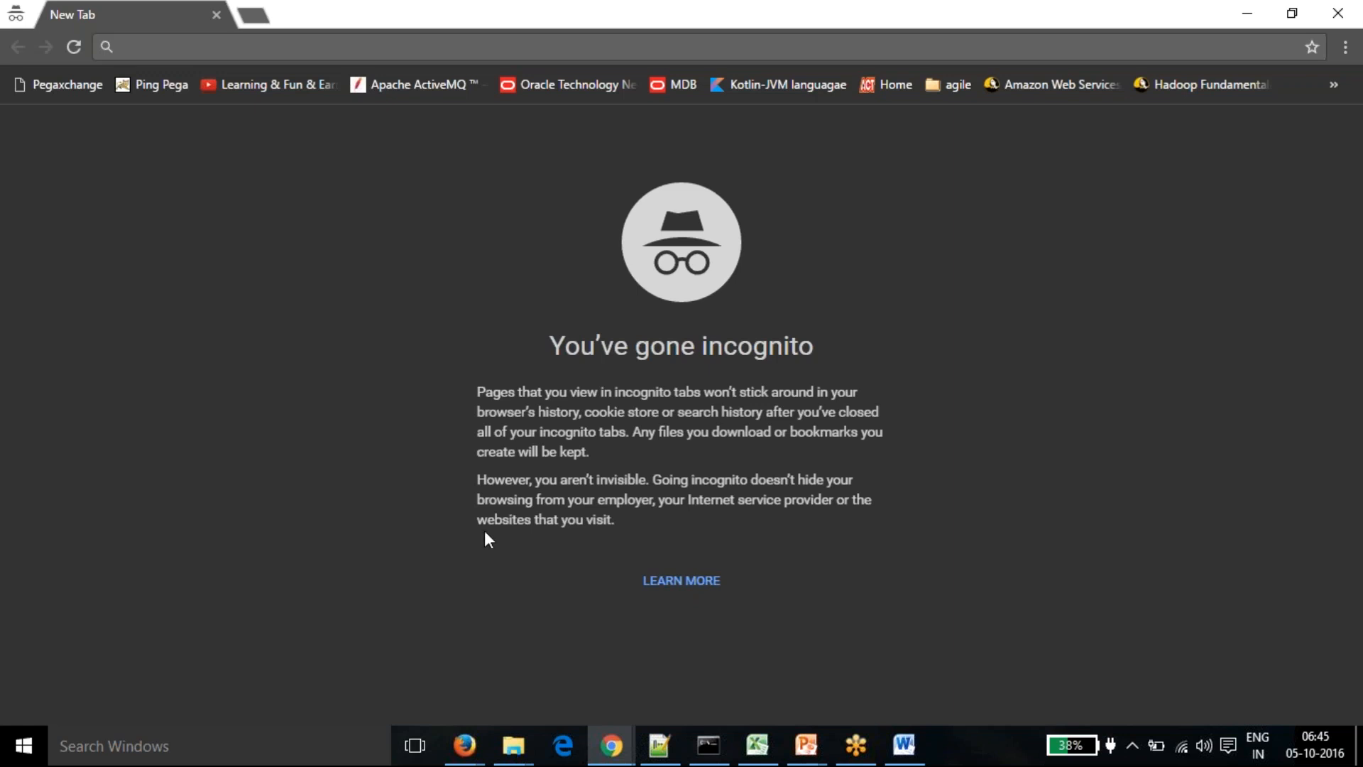
text(localhost:8080/prweb/PRServlet)
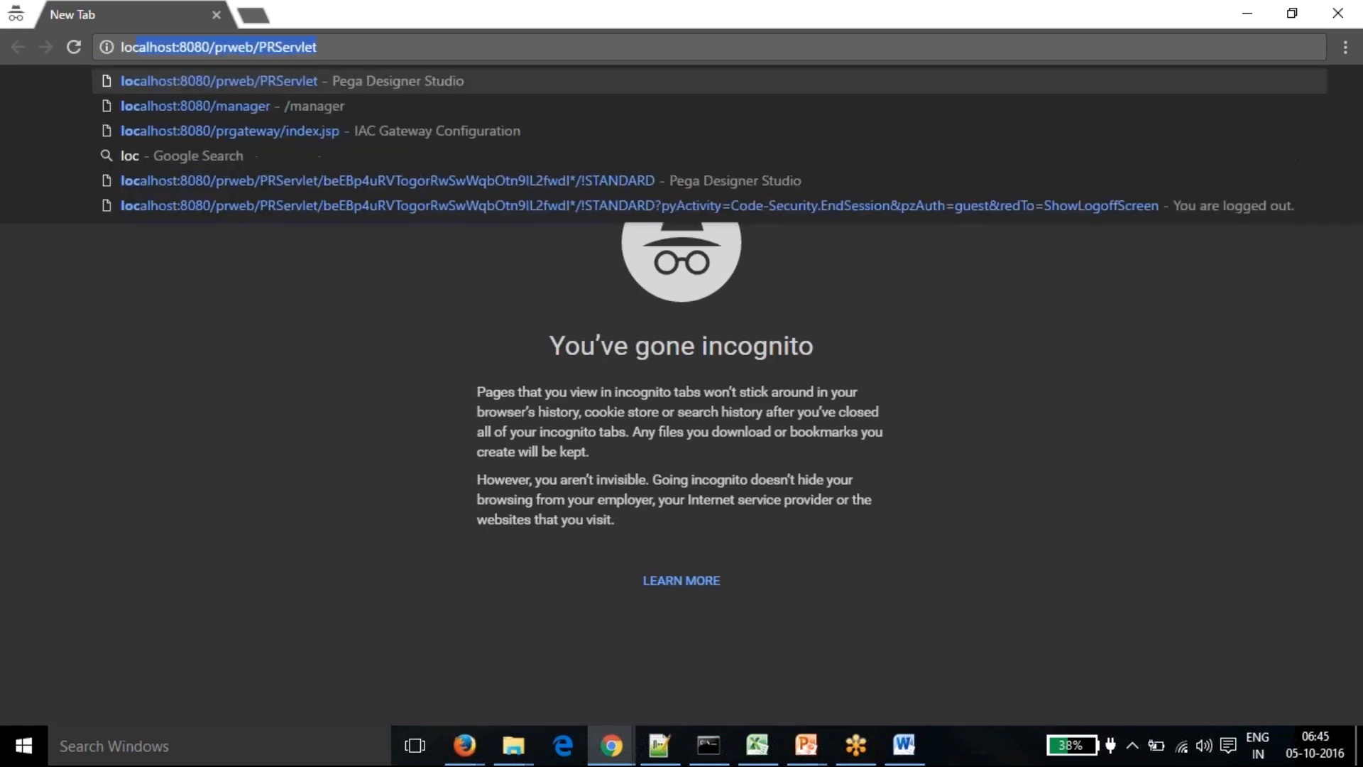
click(379, 81)
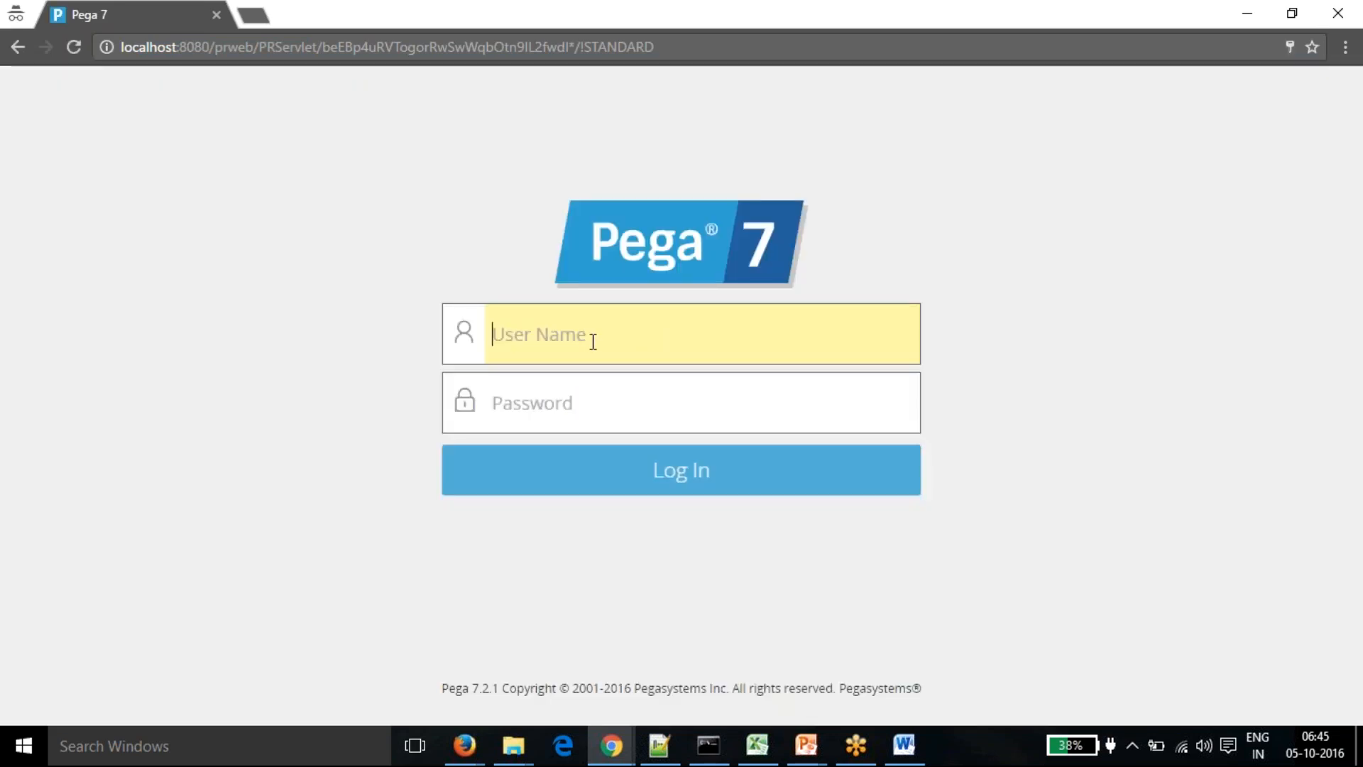
- Log in with the author operator's user name and password to reach the Timeoff dashboard
click(593, 342)
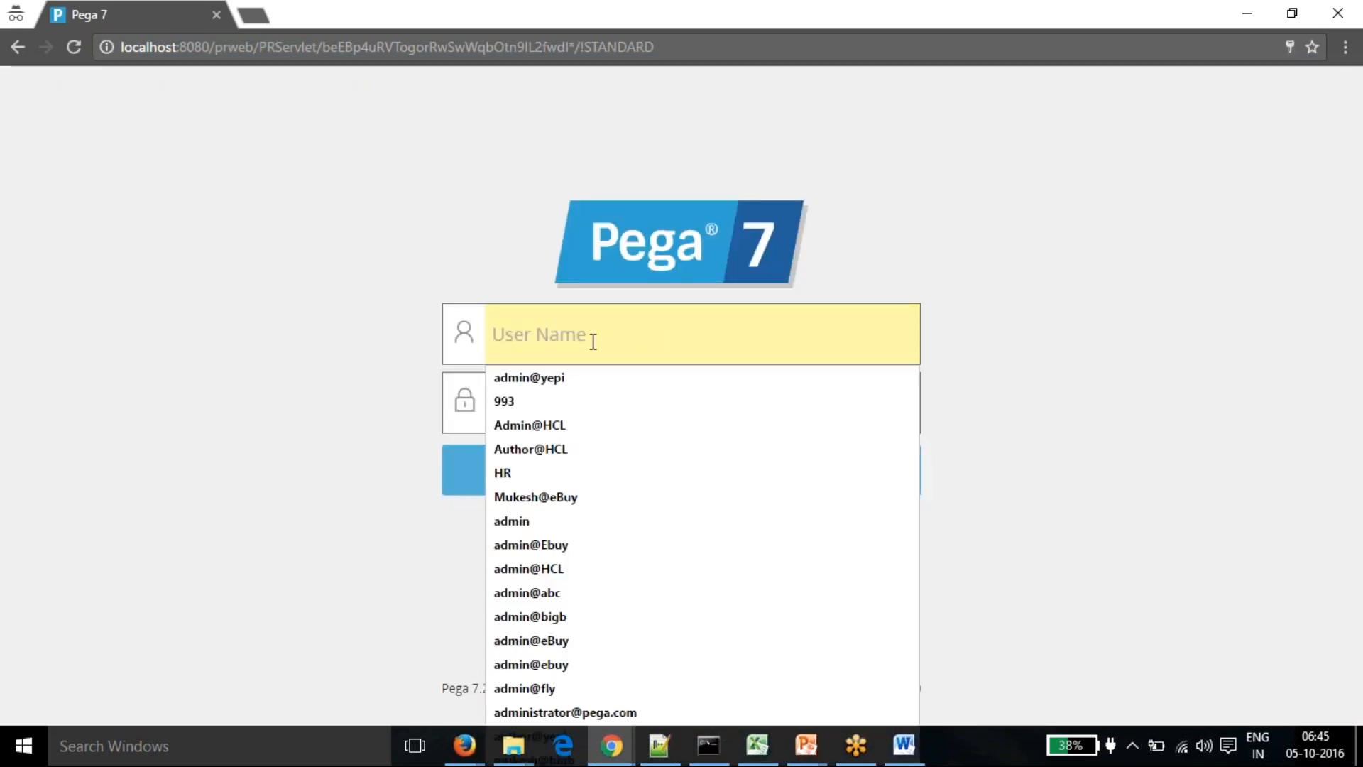
text(Author)
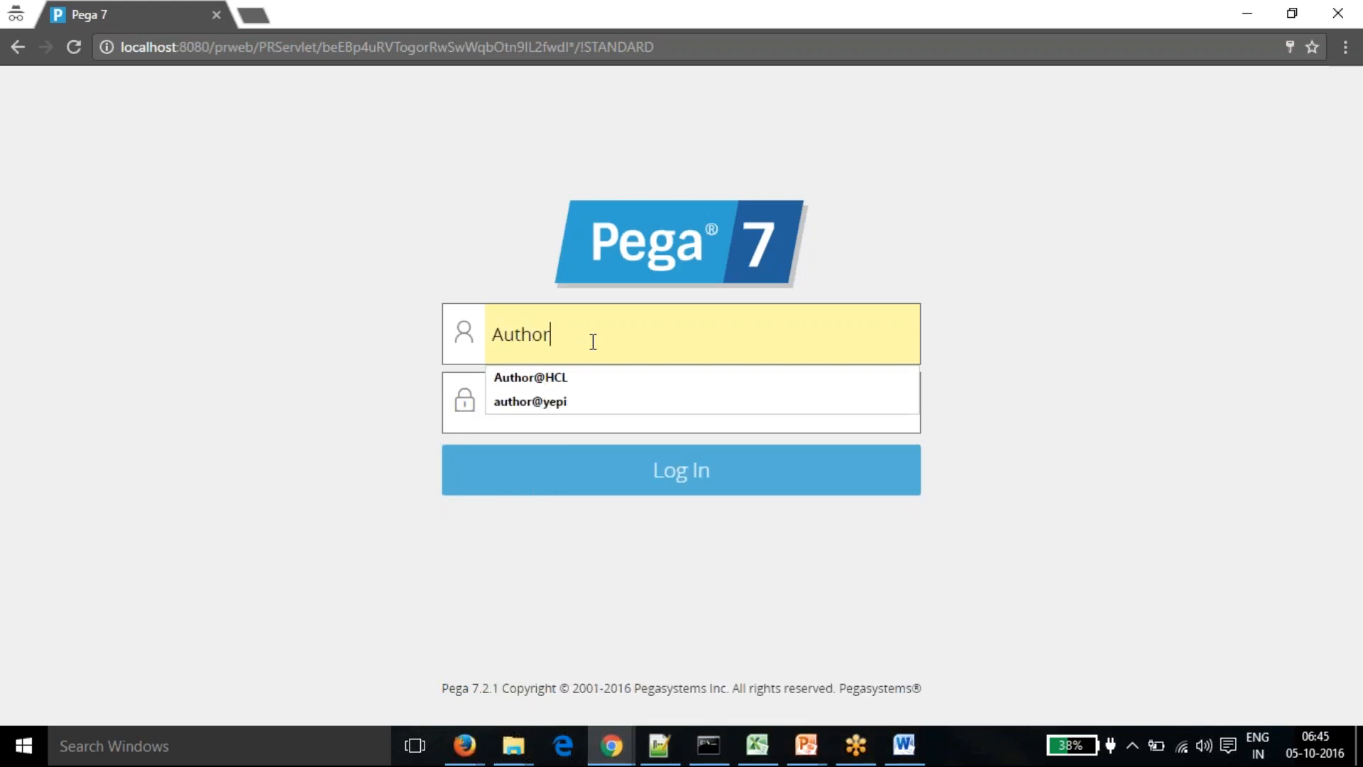
text(@ye)
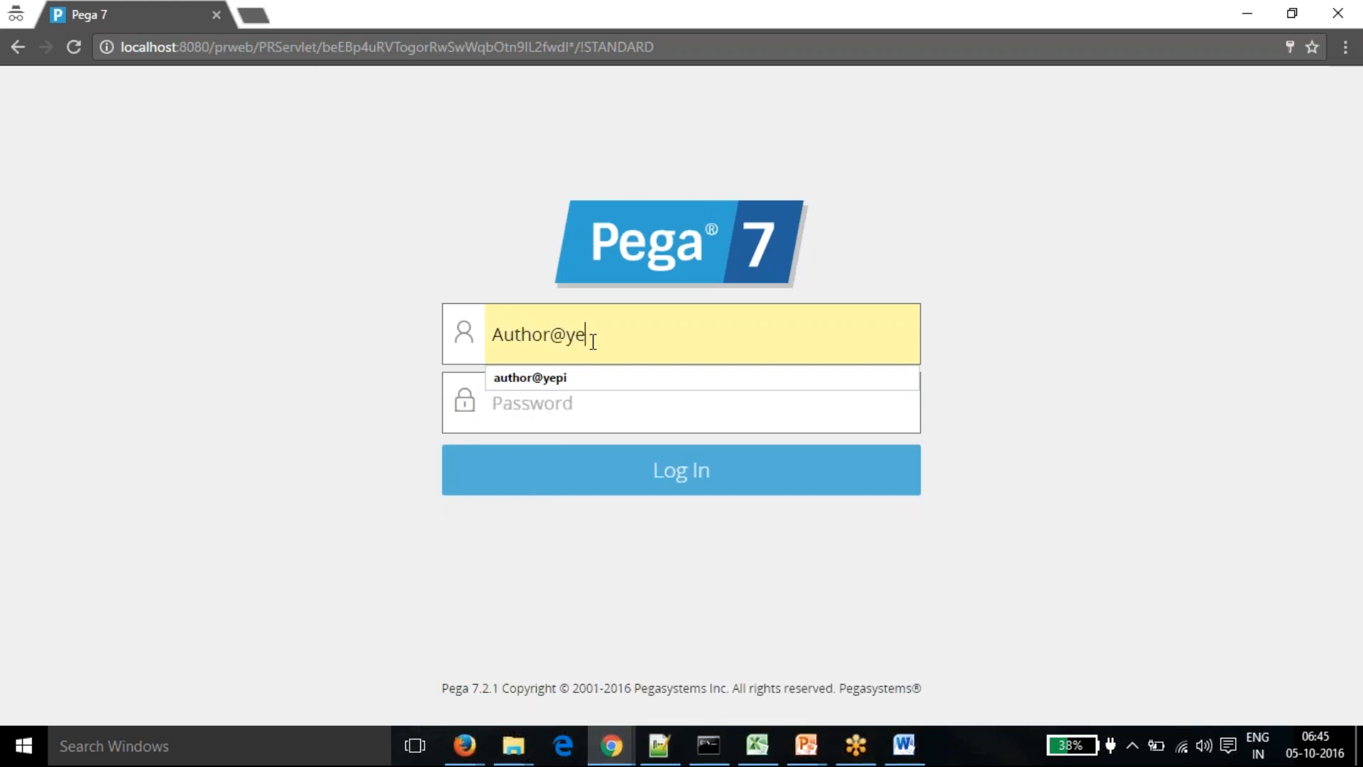
text(pi)
key(Tab)
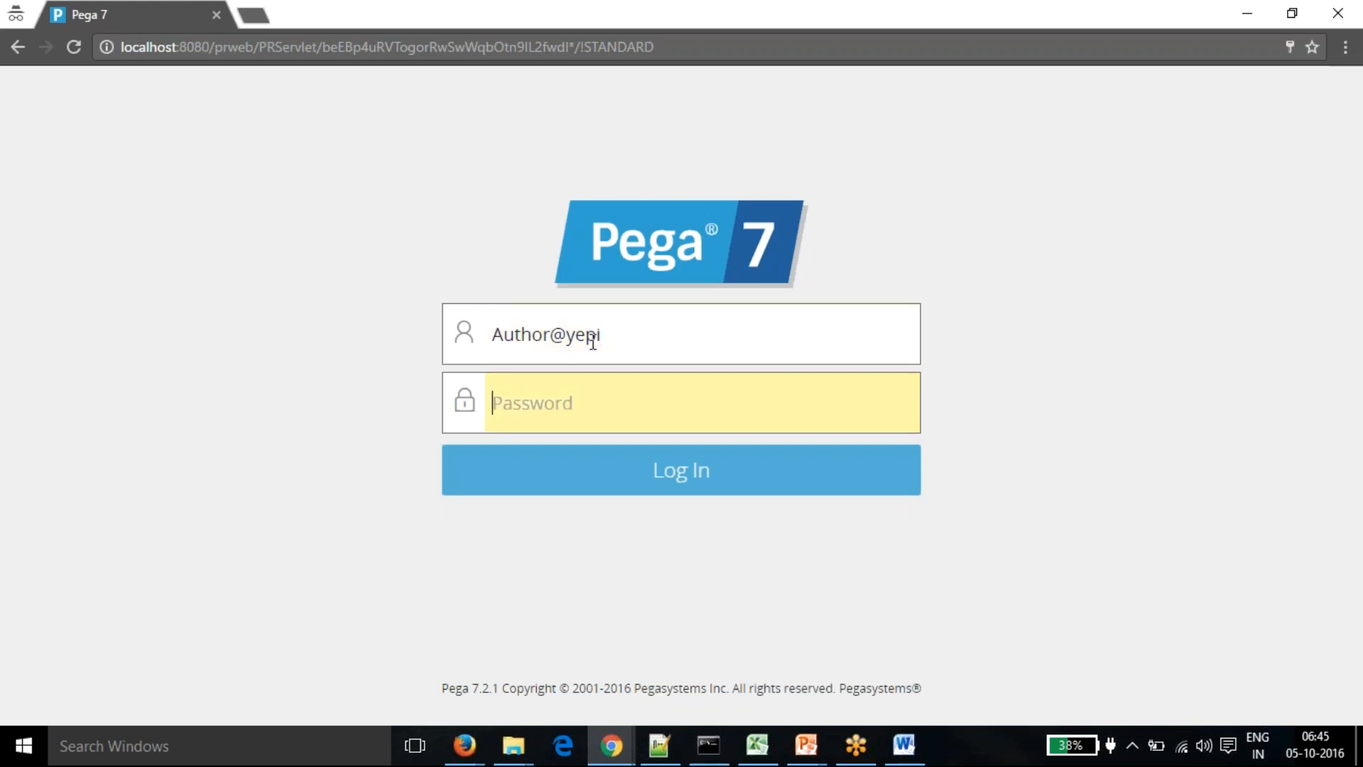
text(rules)
click(657, 480)
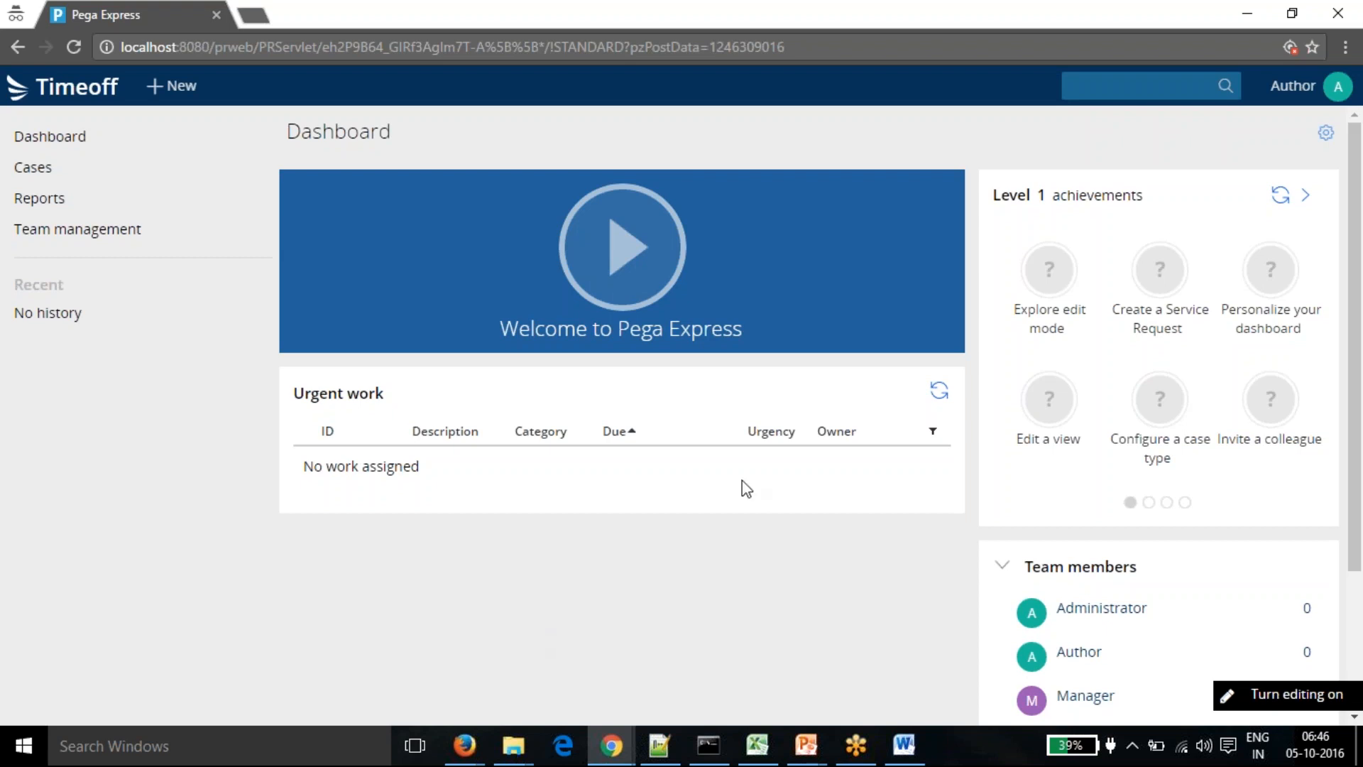
- Minimize the incognito Pega Express window to reveal the admin's Designer Studio
click(1247, 16)
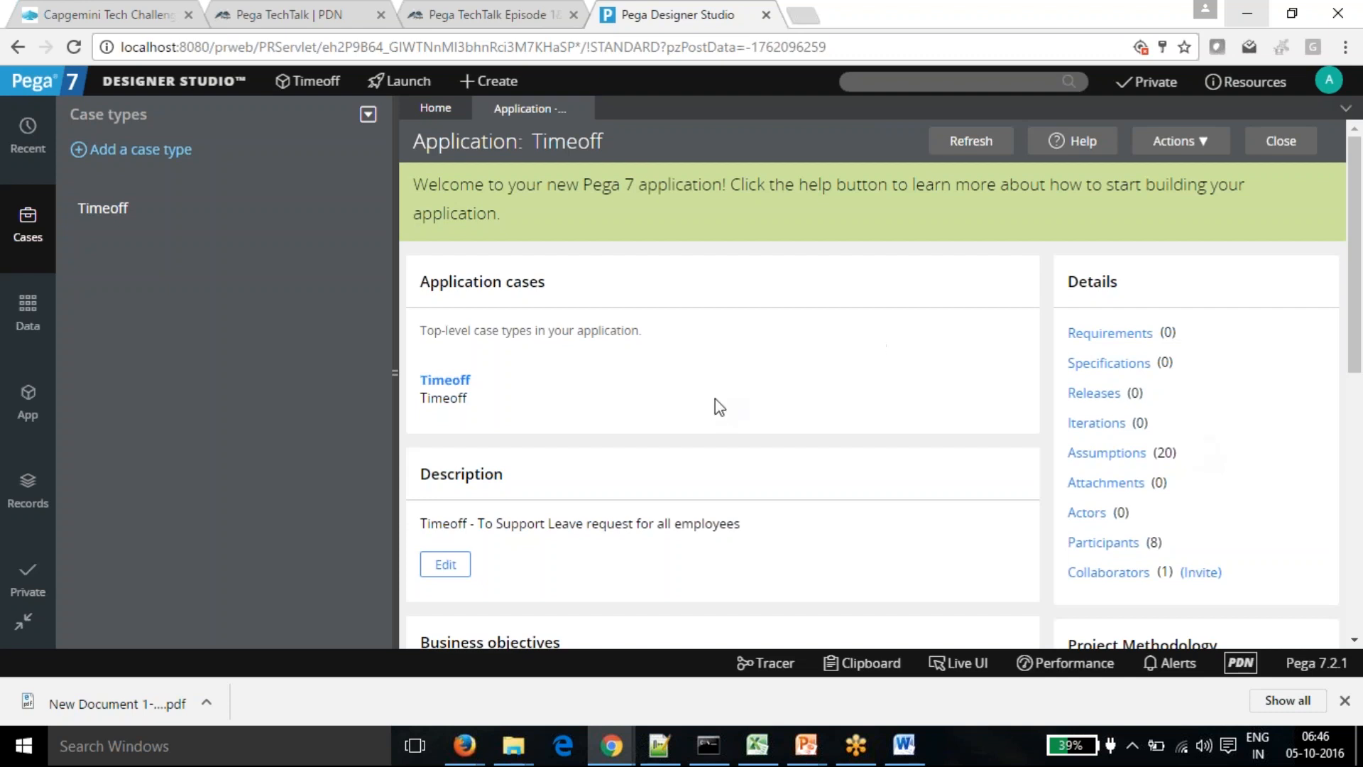
- Load the Yepi class tree in App Explorer and expand Timeoff into Decision, SysAdmin, Data, Int and Work
click(29, 401)
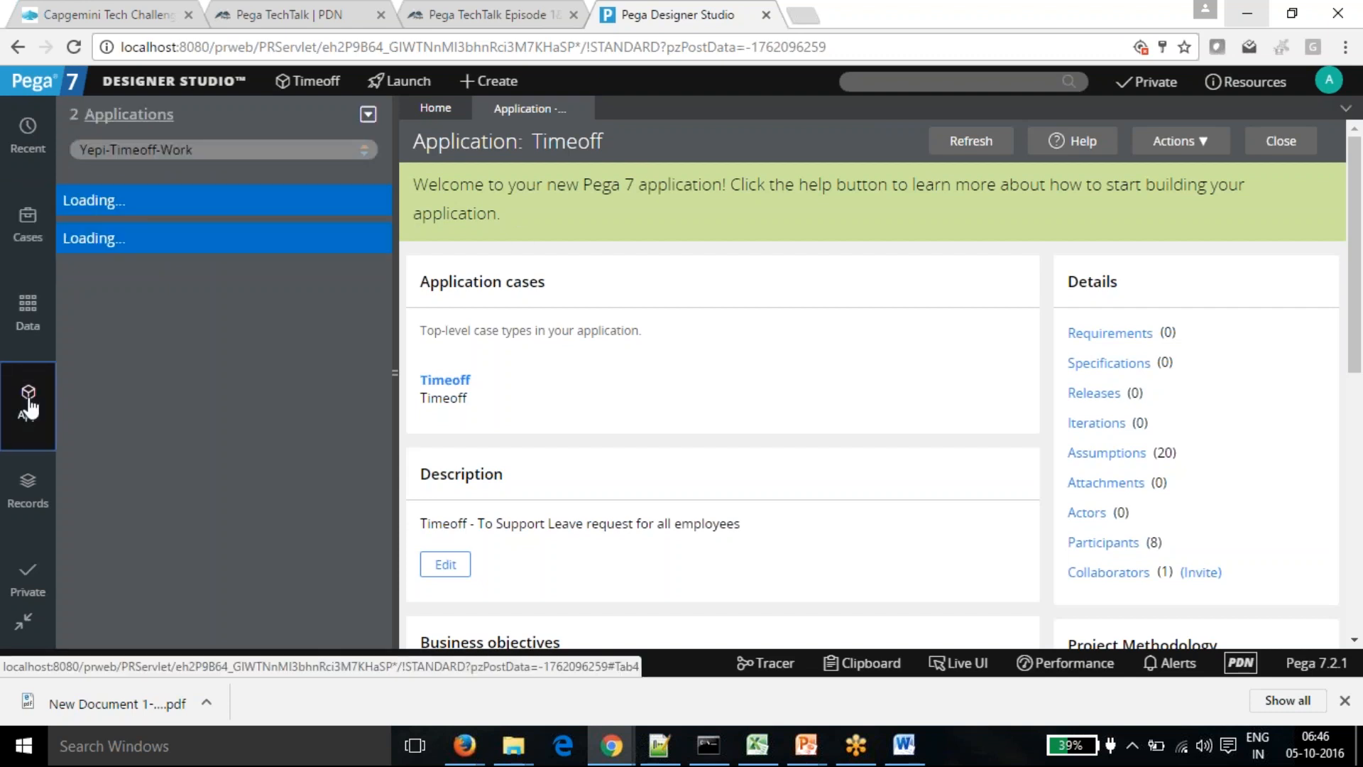
drag(193, 150, 107, 149)
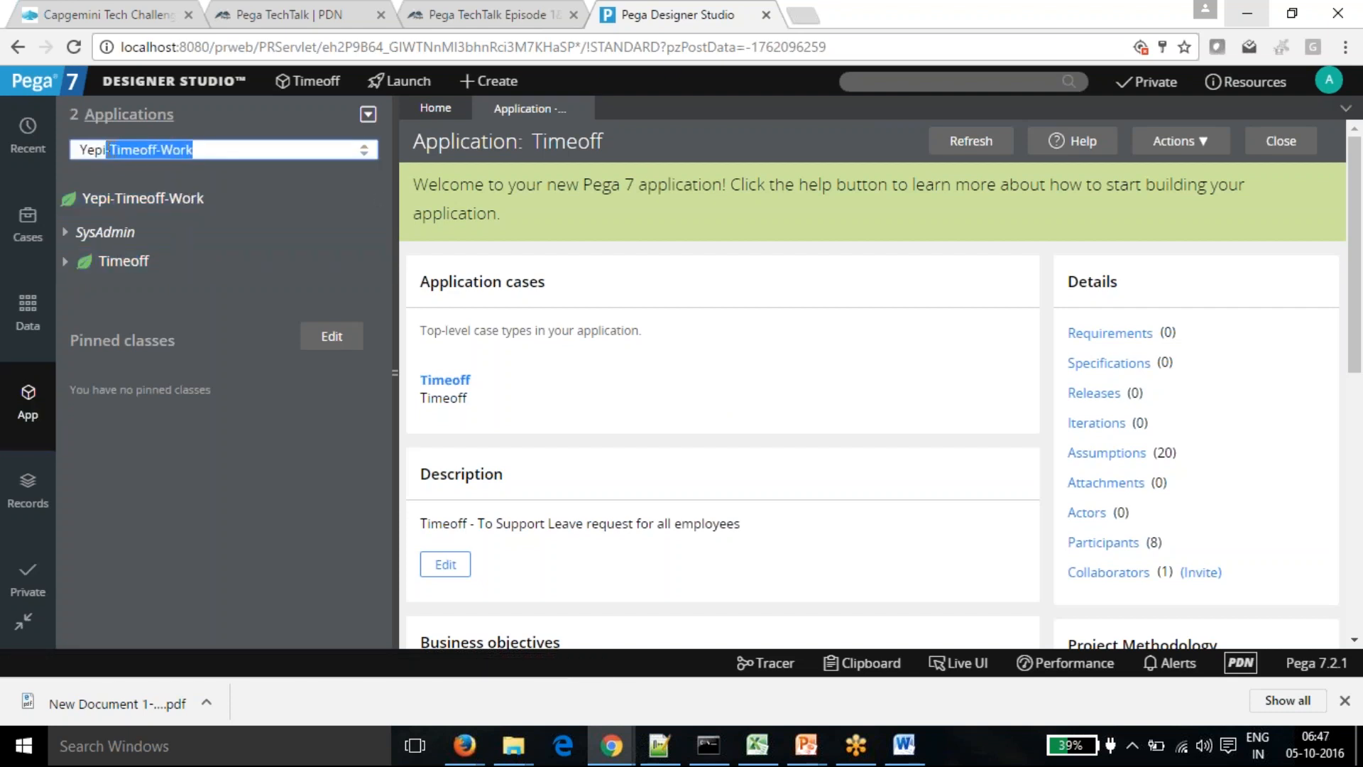
key(BackSpace)
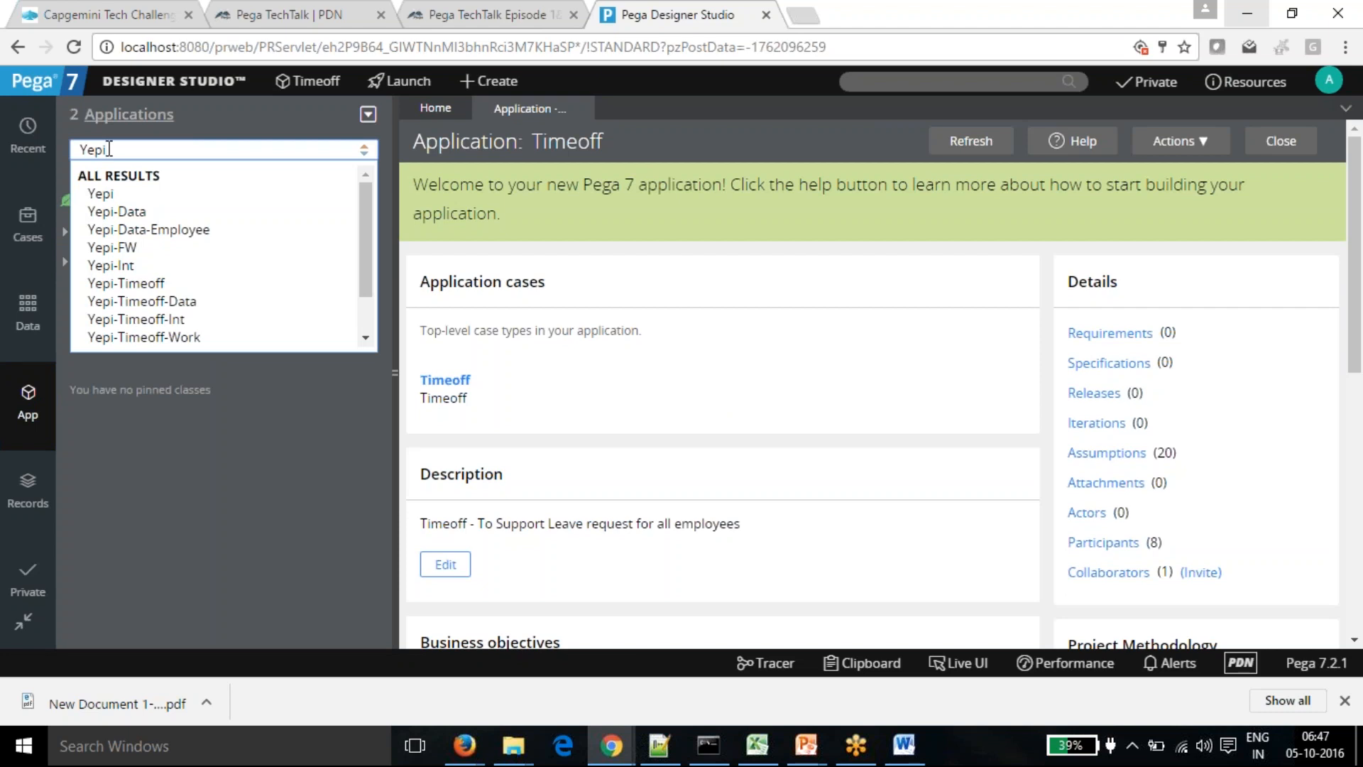
key(Return)
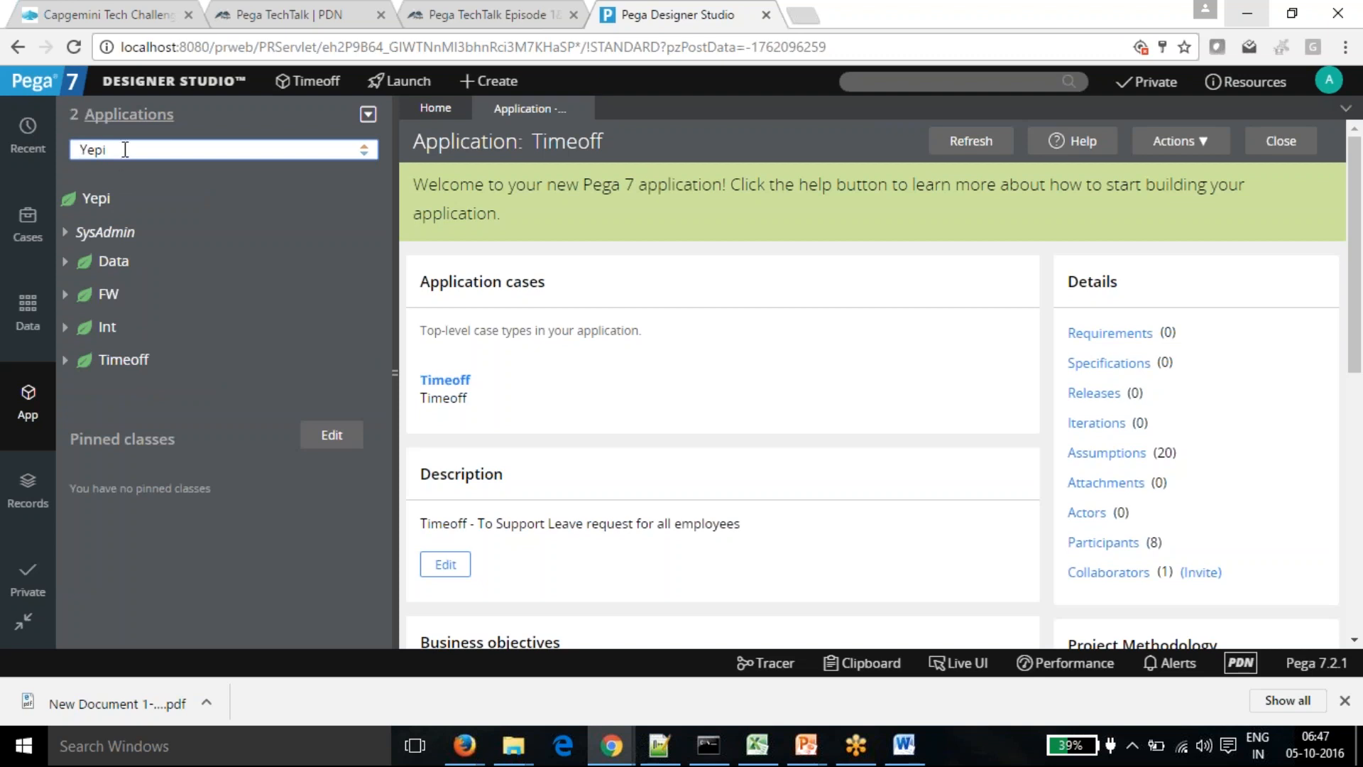
drag(108, 149, 78, 149)
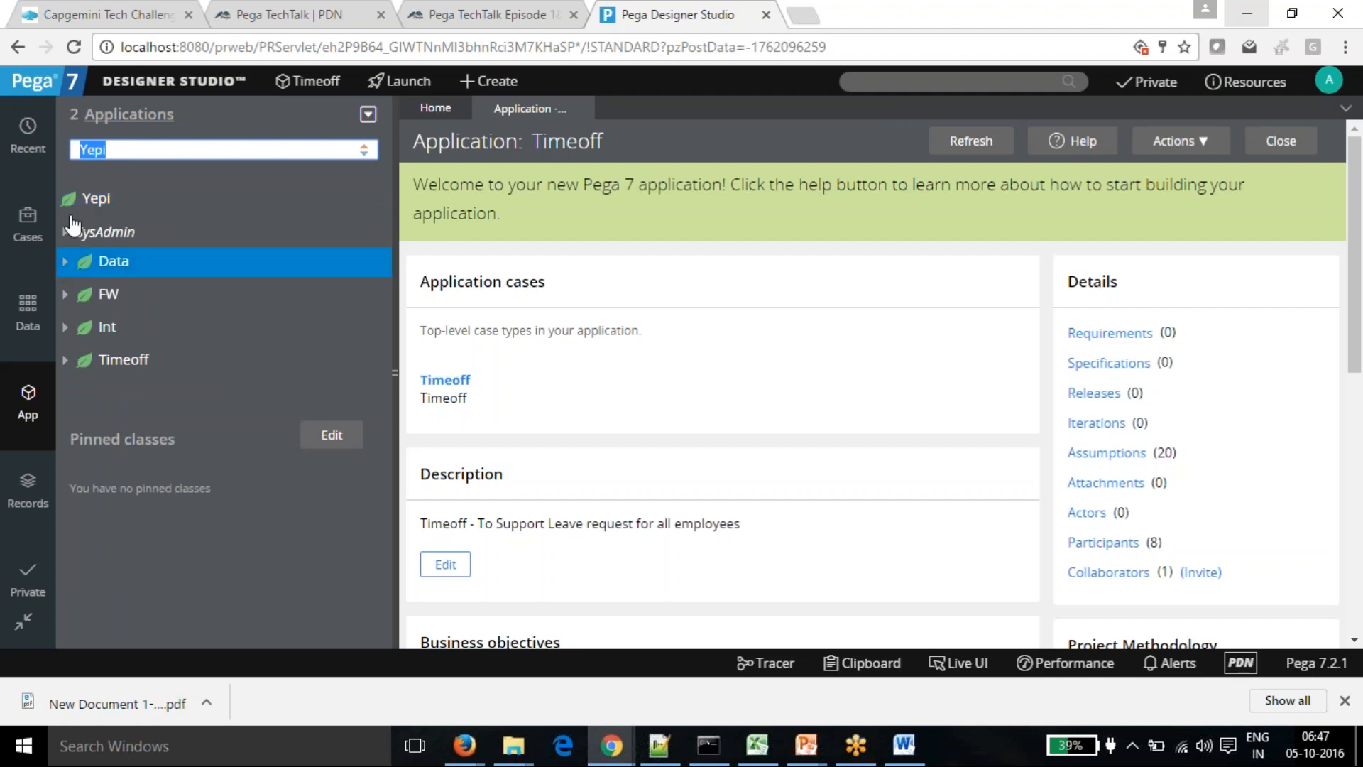
click(64, 362)
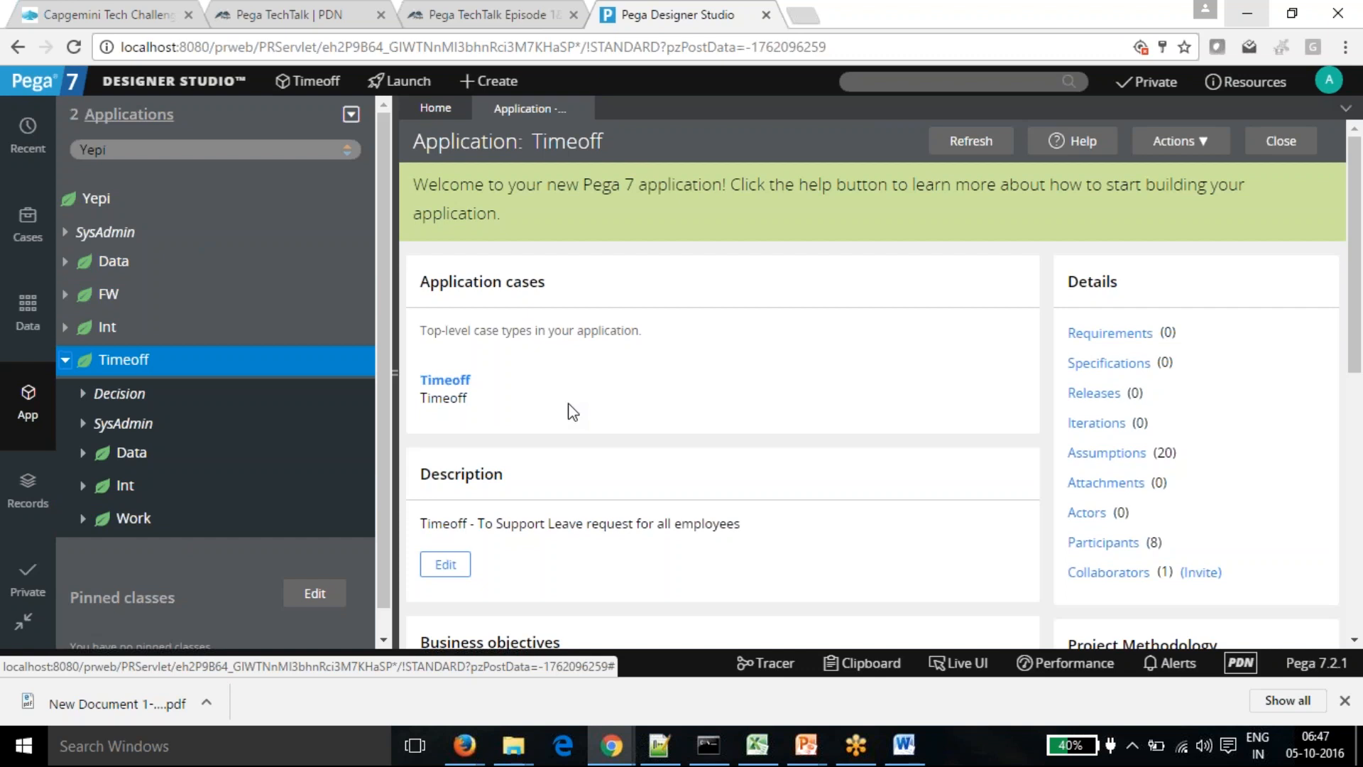
- Add the 'Pega Applications' and 'Java Applications - Class' lines to the Notepad++ notes
click(659, 745)
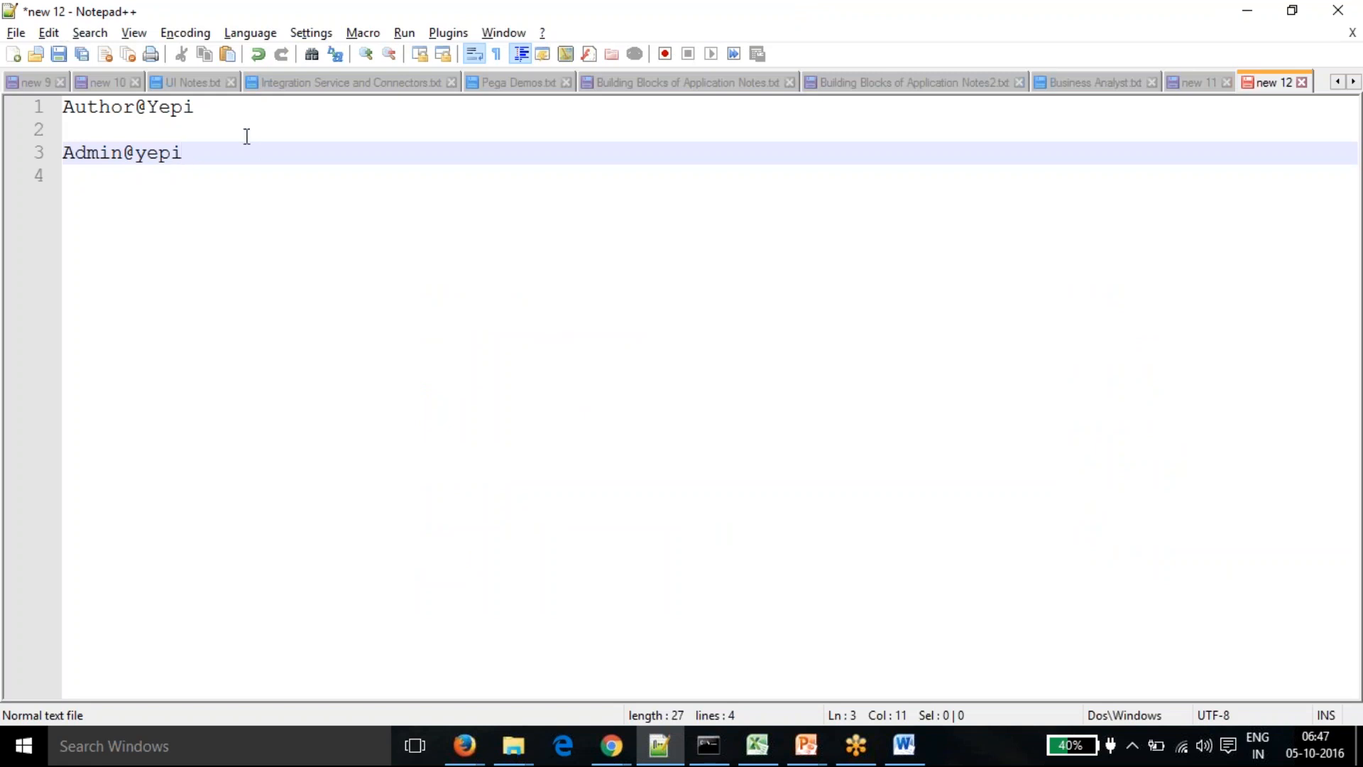
key(Return)
key(Return)
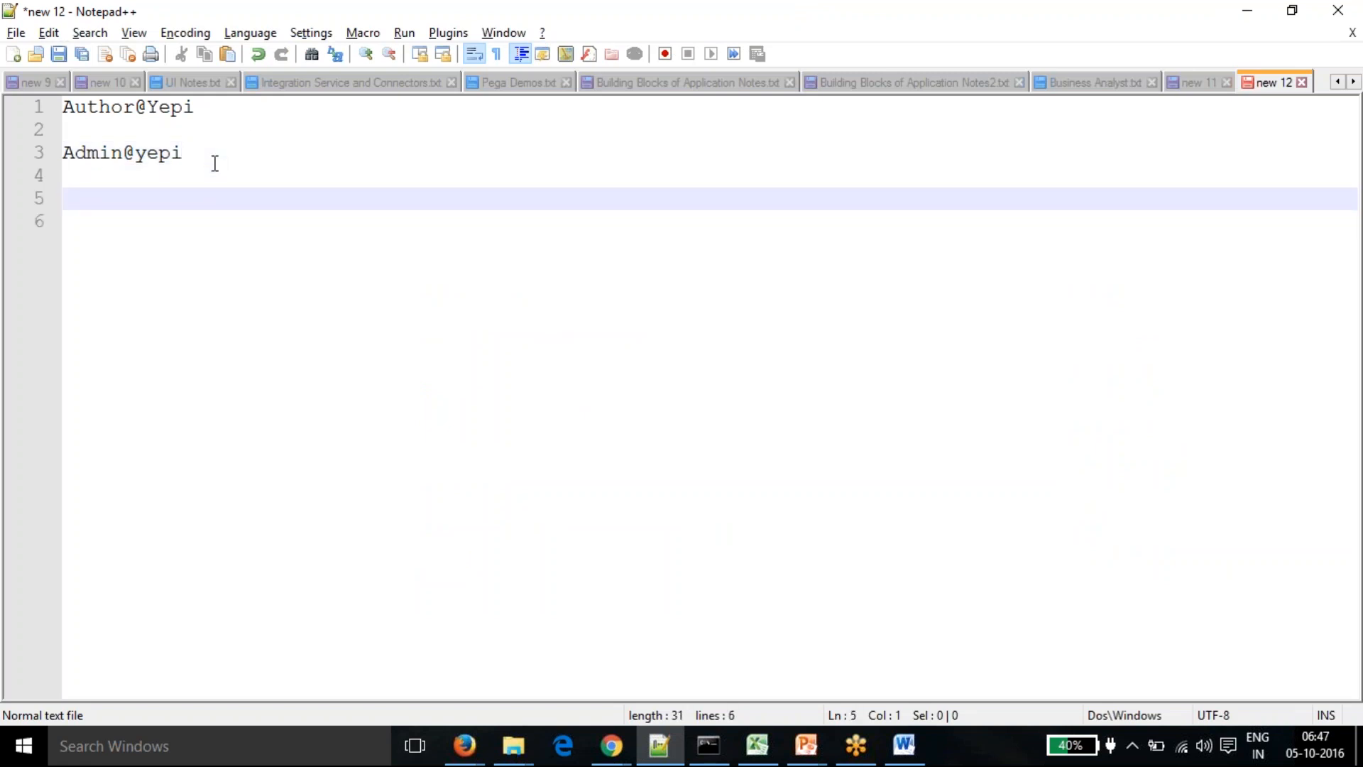
text(Pega Applications)
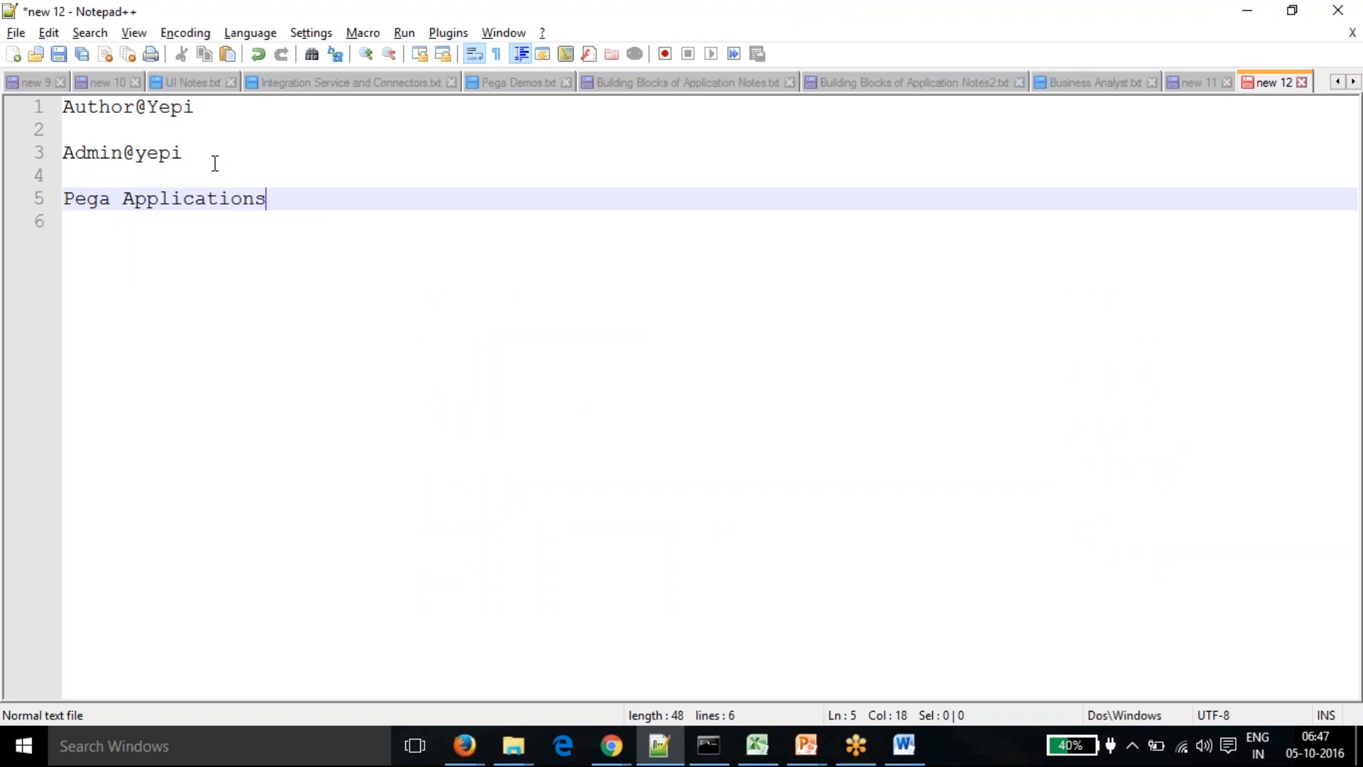
key(Return)
key(Return)
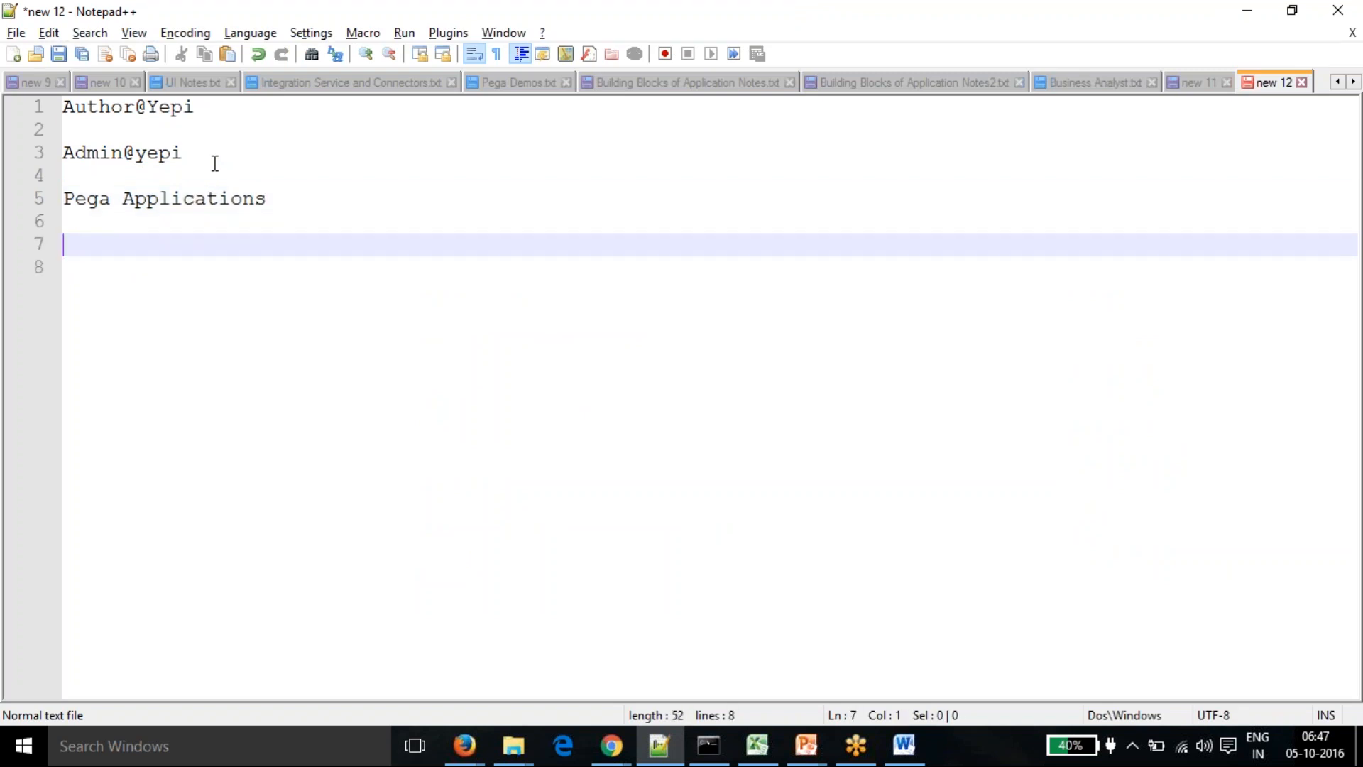
text(w)
key(BackSpace)
text(Java Applicat)
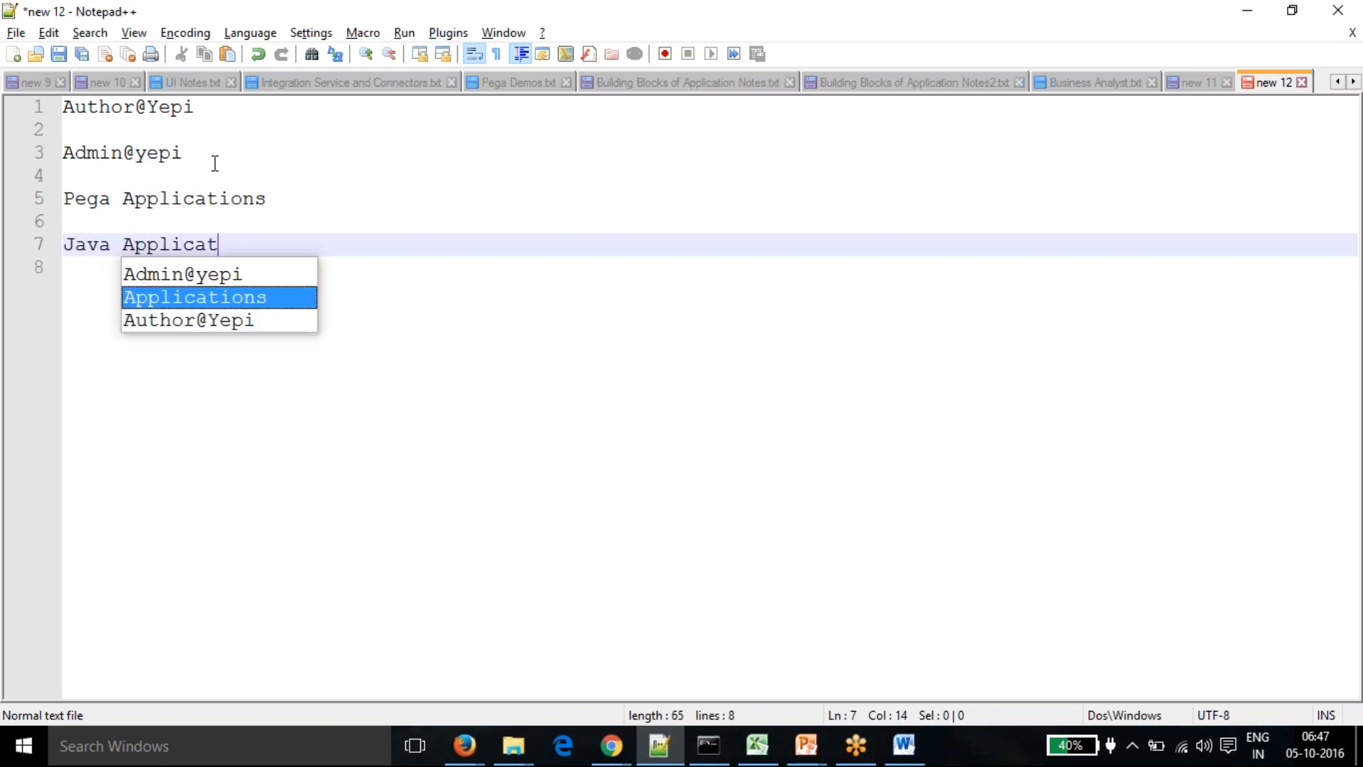
text(ions - Class)
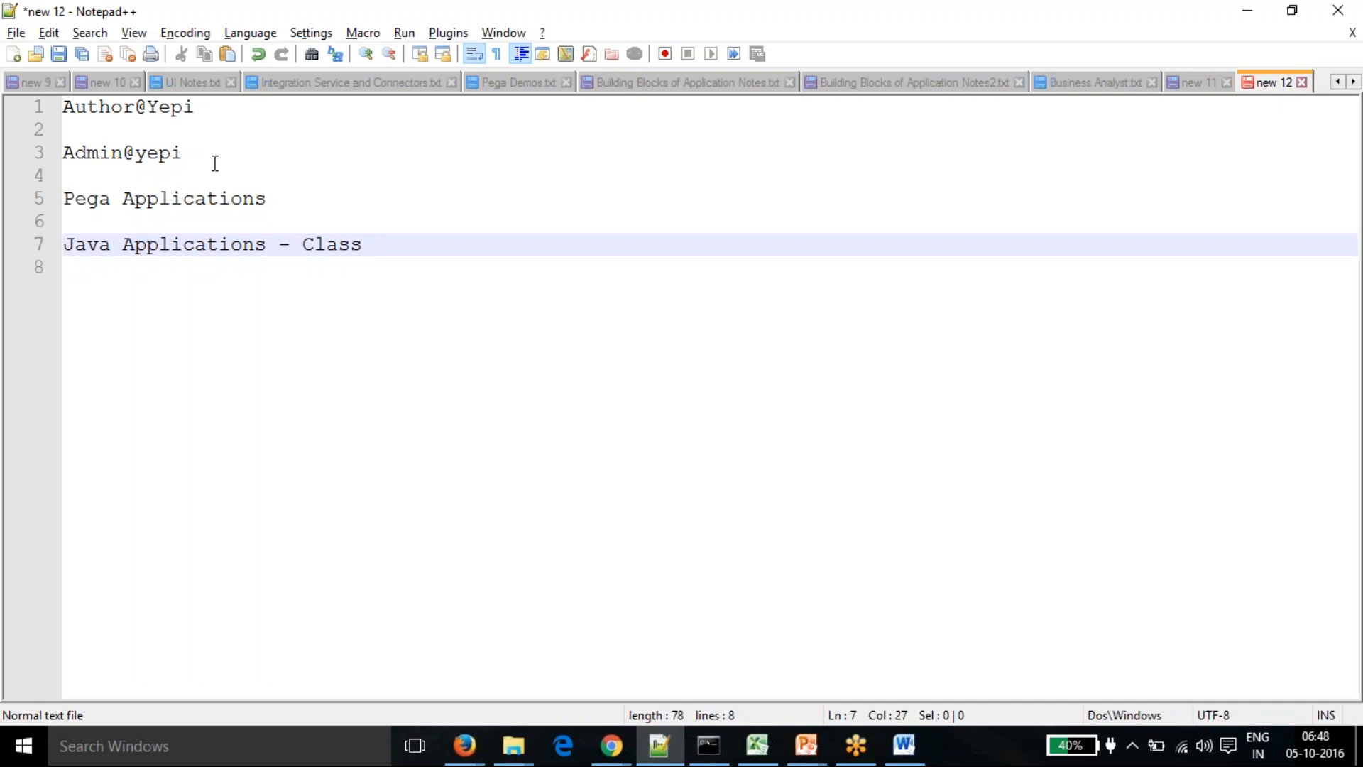
- Add 'Object Oriented Programming -OOPS' below them, followed by blank lines
key(Return)
key(Return)
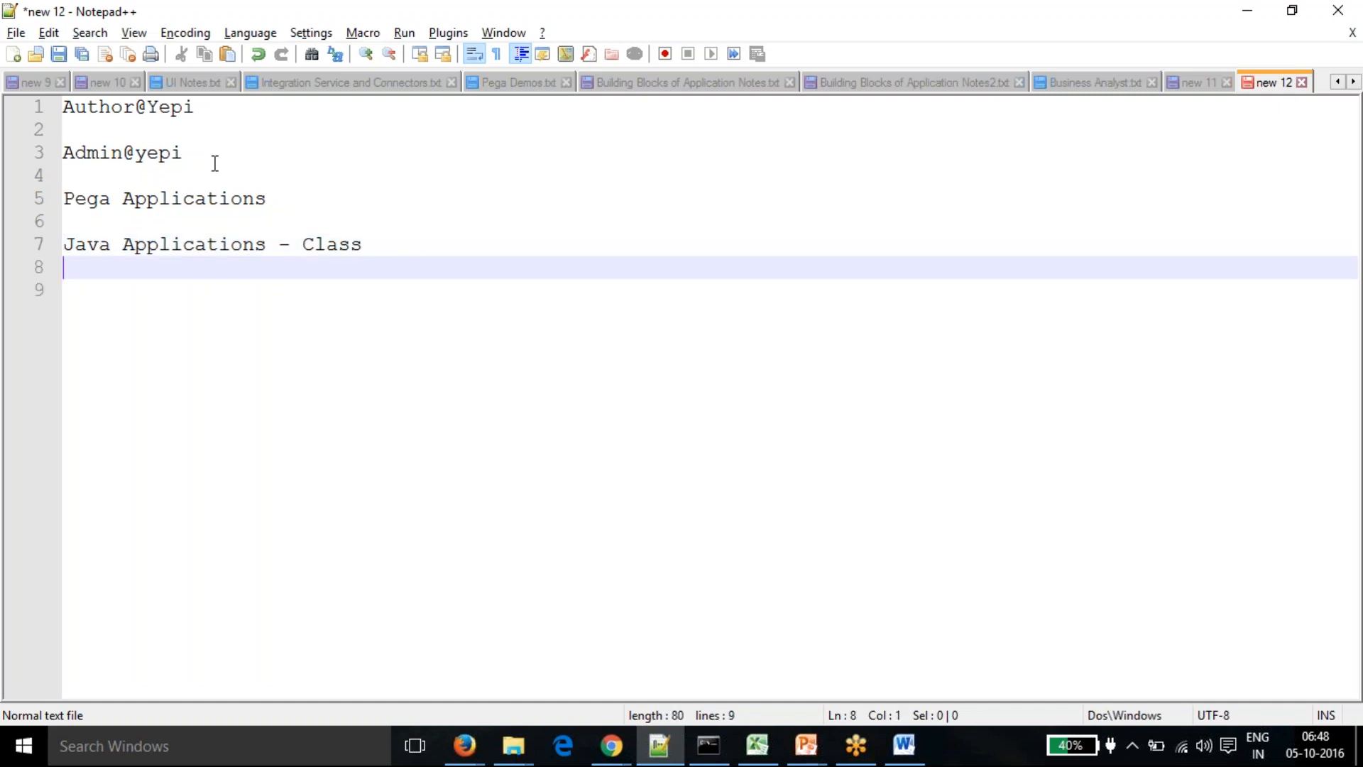
text(Object)
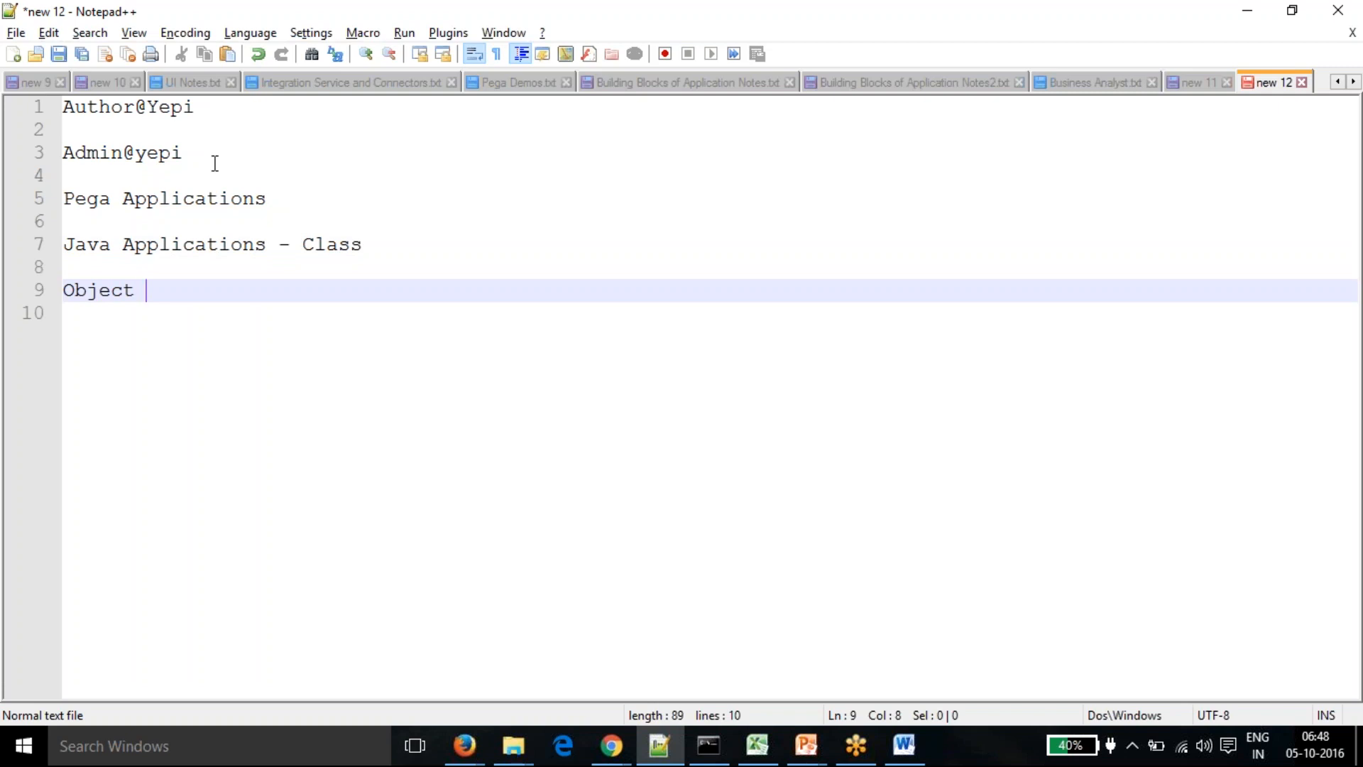
text(Orient)
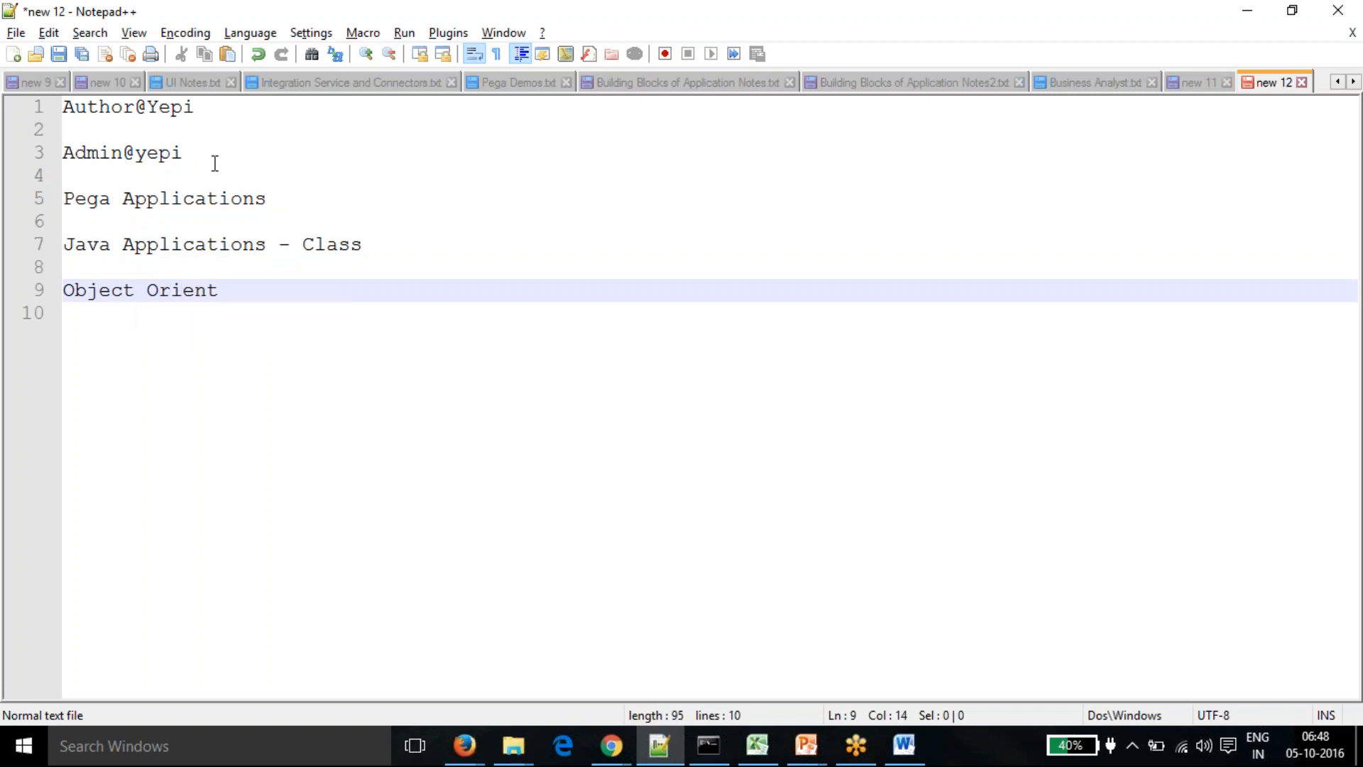
text(ed Pro)
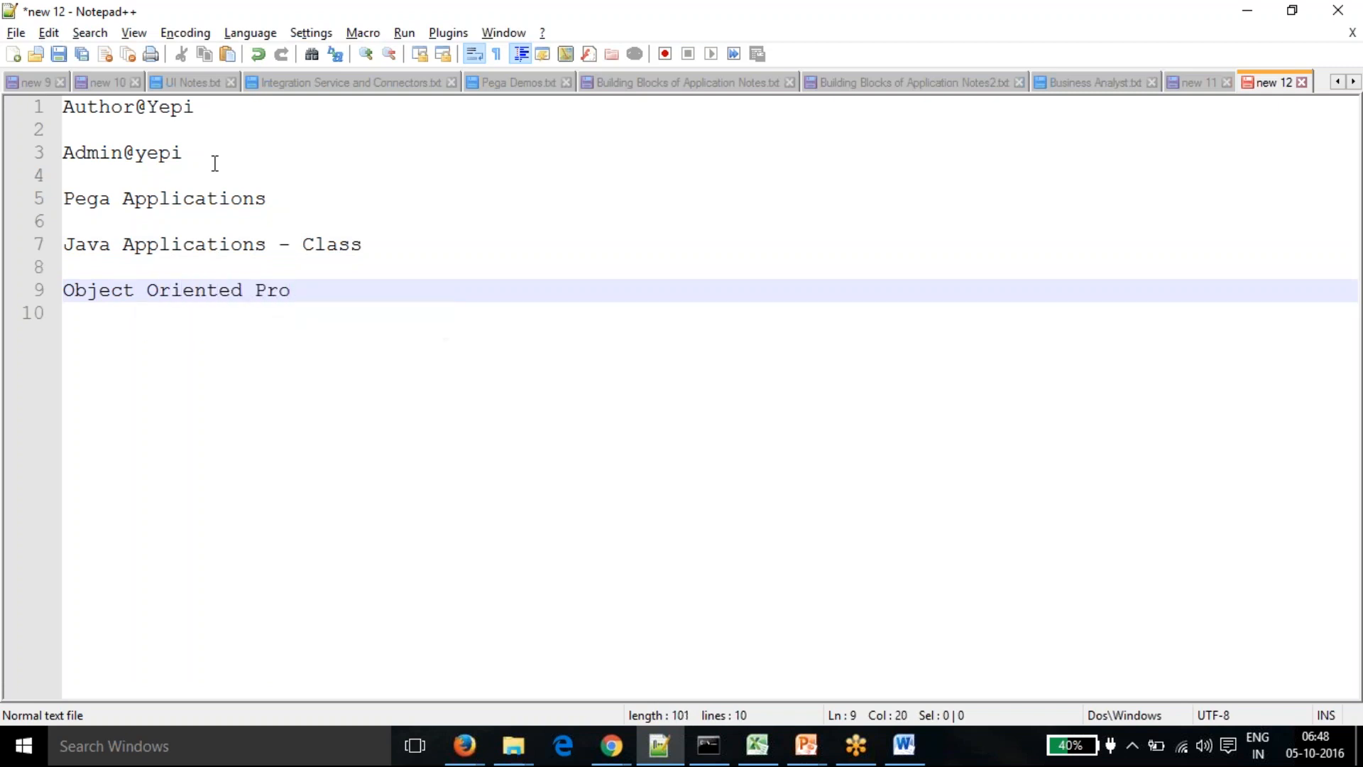
text(gramming -OOPS)
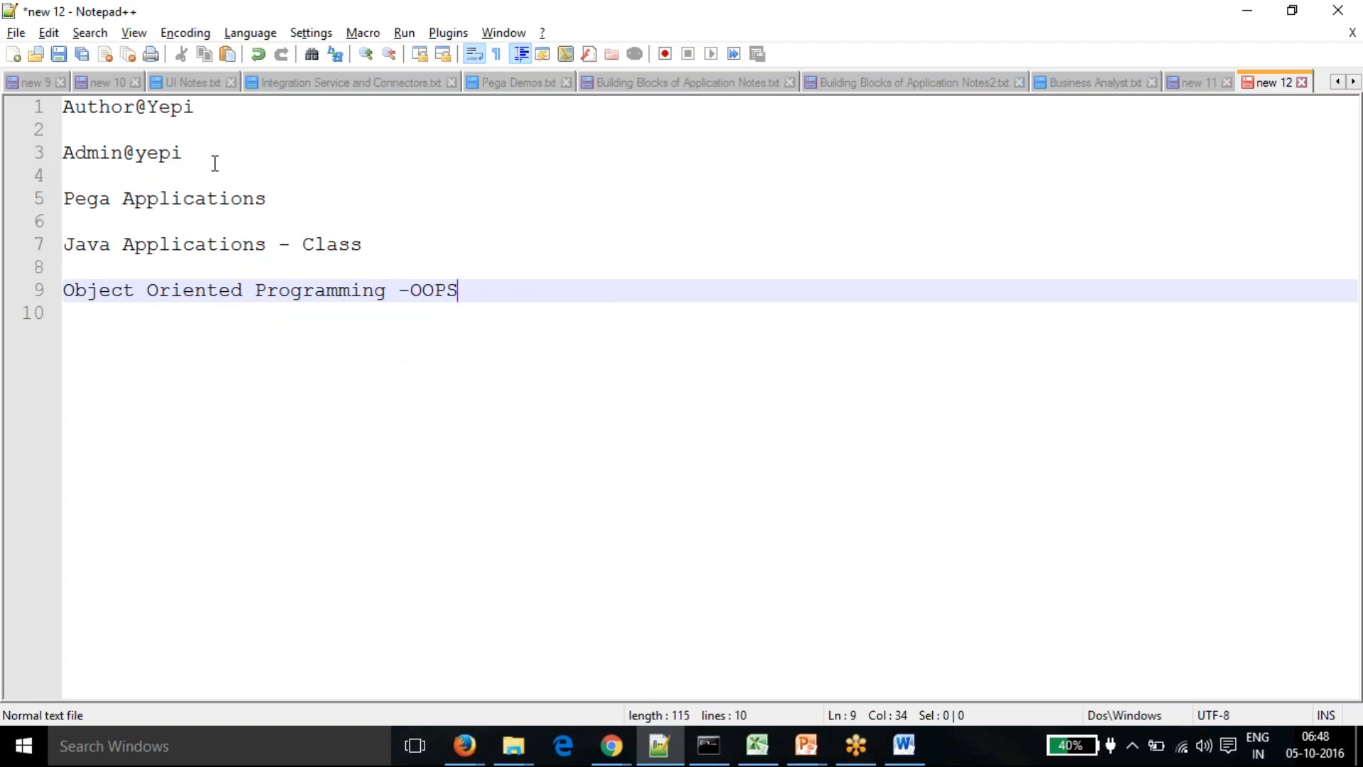
key(Return)
key(Return)
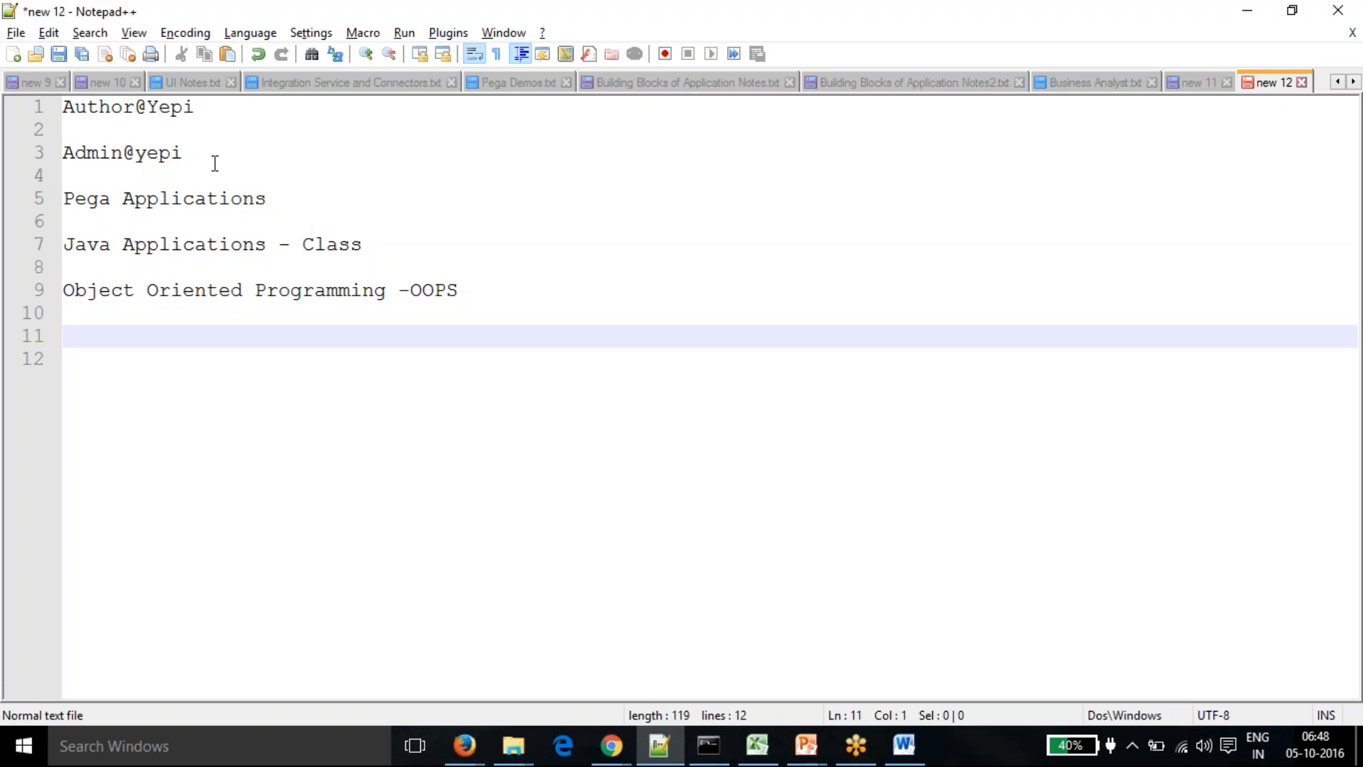
drag(303, 244, 363, 243)
click(336, 375)
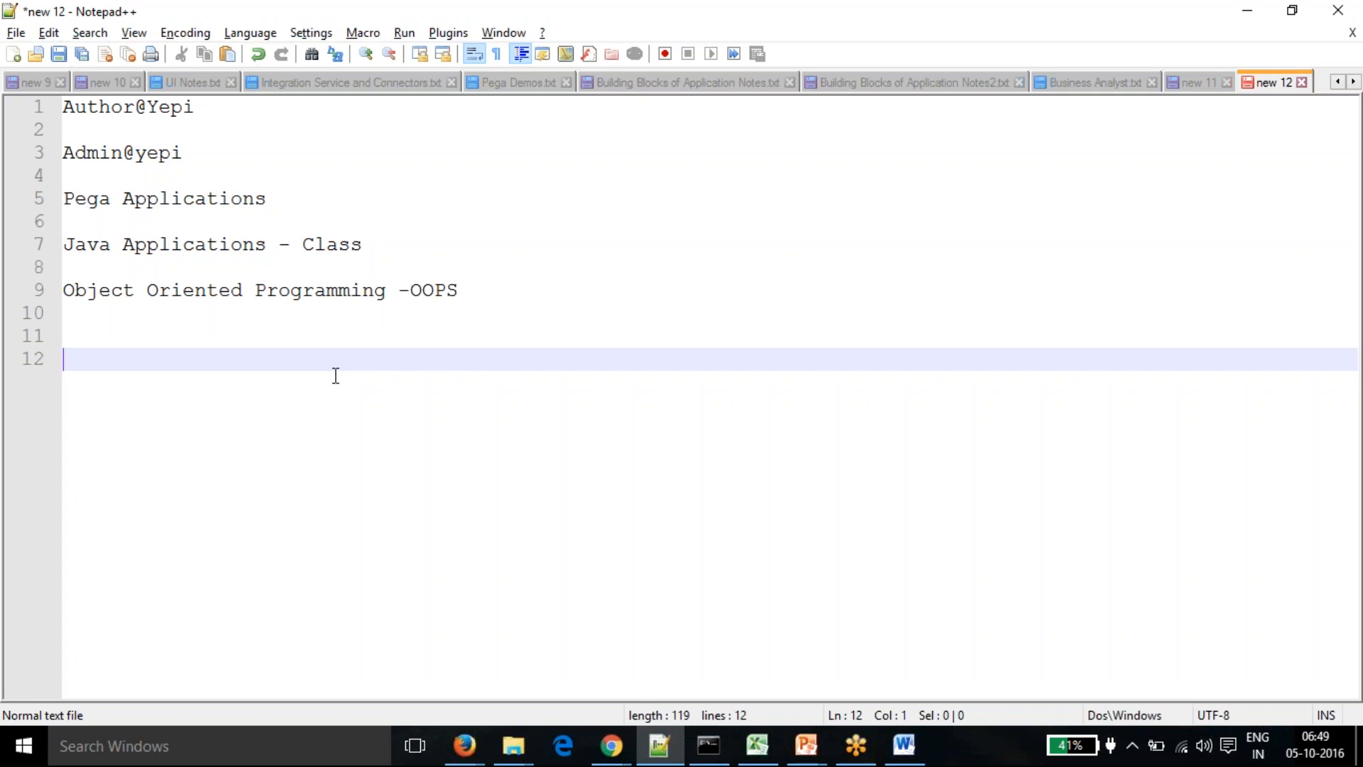
- Type the heading 'Inheritance -' with 'Parent Class -Child Class' on the line below
text(Inheritance -)
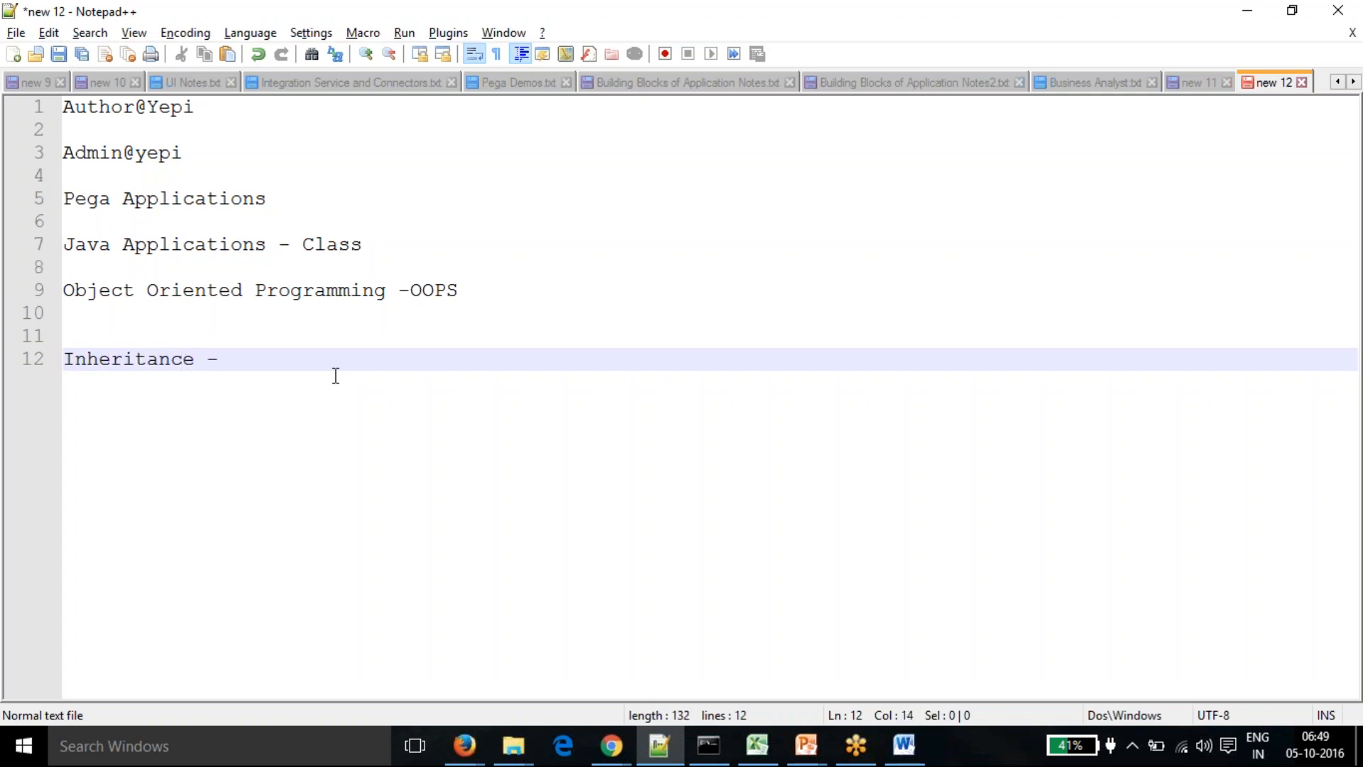
key(Return)
key(Return)
text(Parent Class)
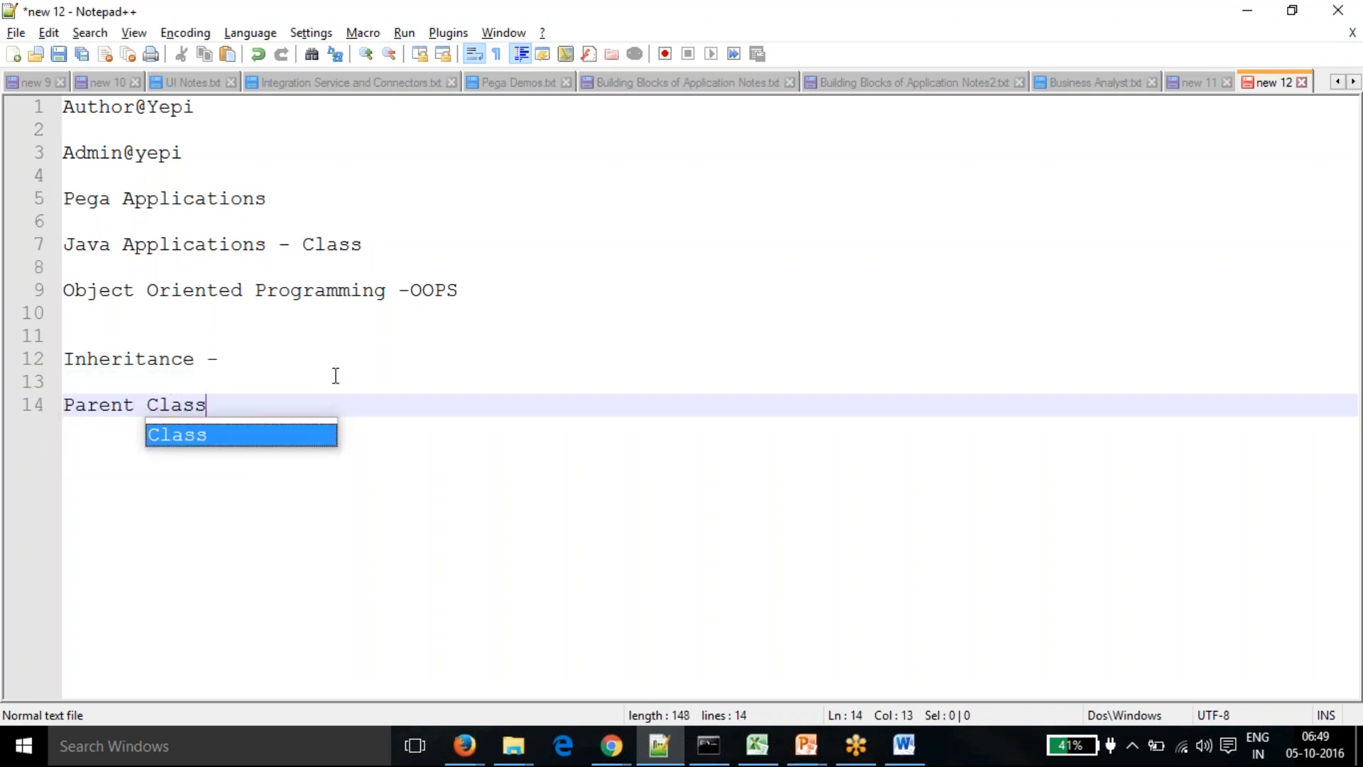
text( -Child)
text( Casl)
key(BackSpace)
key(BackSpace)
key(BackSpace)
text(las)
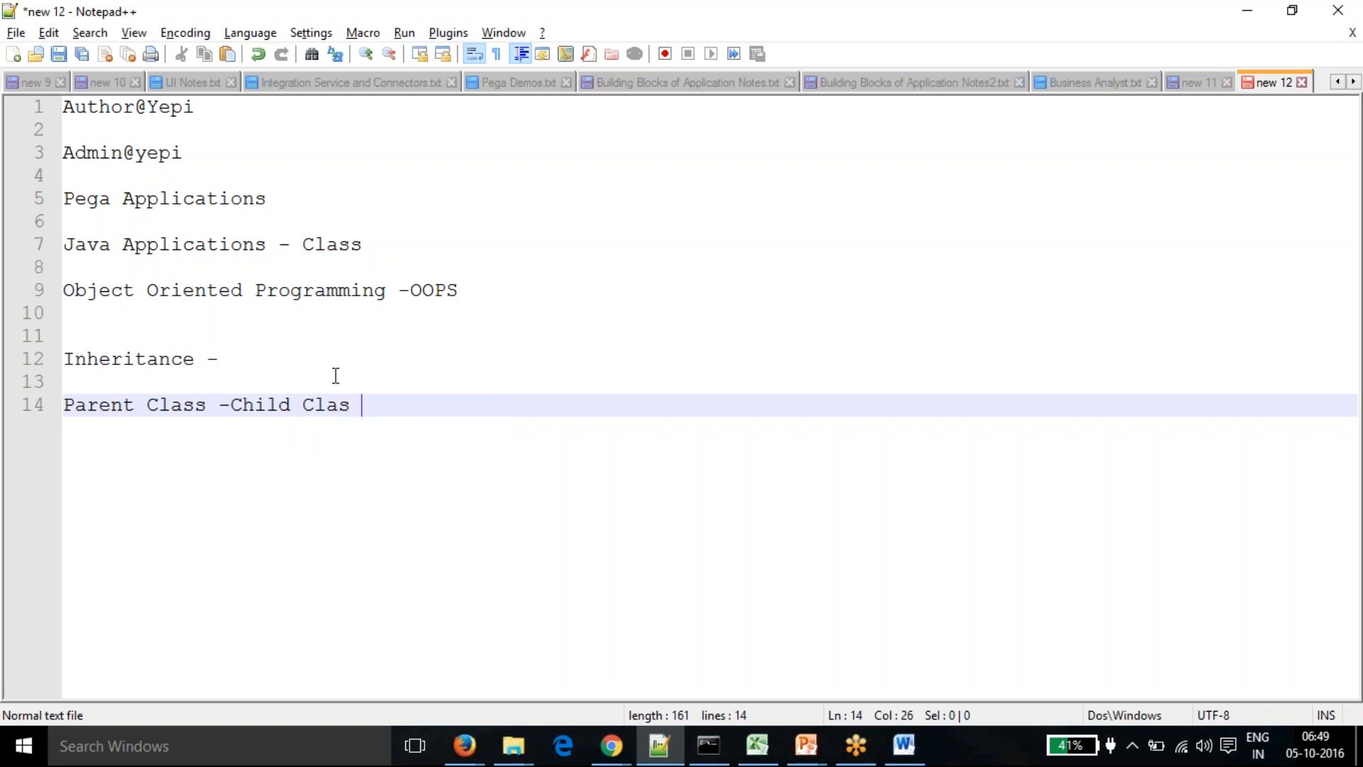
- Correct the spelling of 'Child Class' on line 14 and review the inheritance lines
click(208, 410)
click(142, 456)
click(208, 410)
click(141, 458)
click(235, 406)
drag(235, 406, 345, 405)
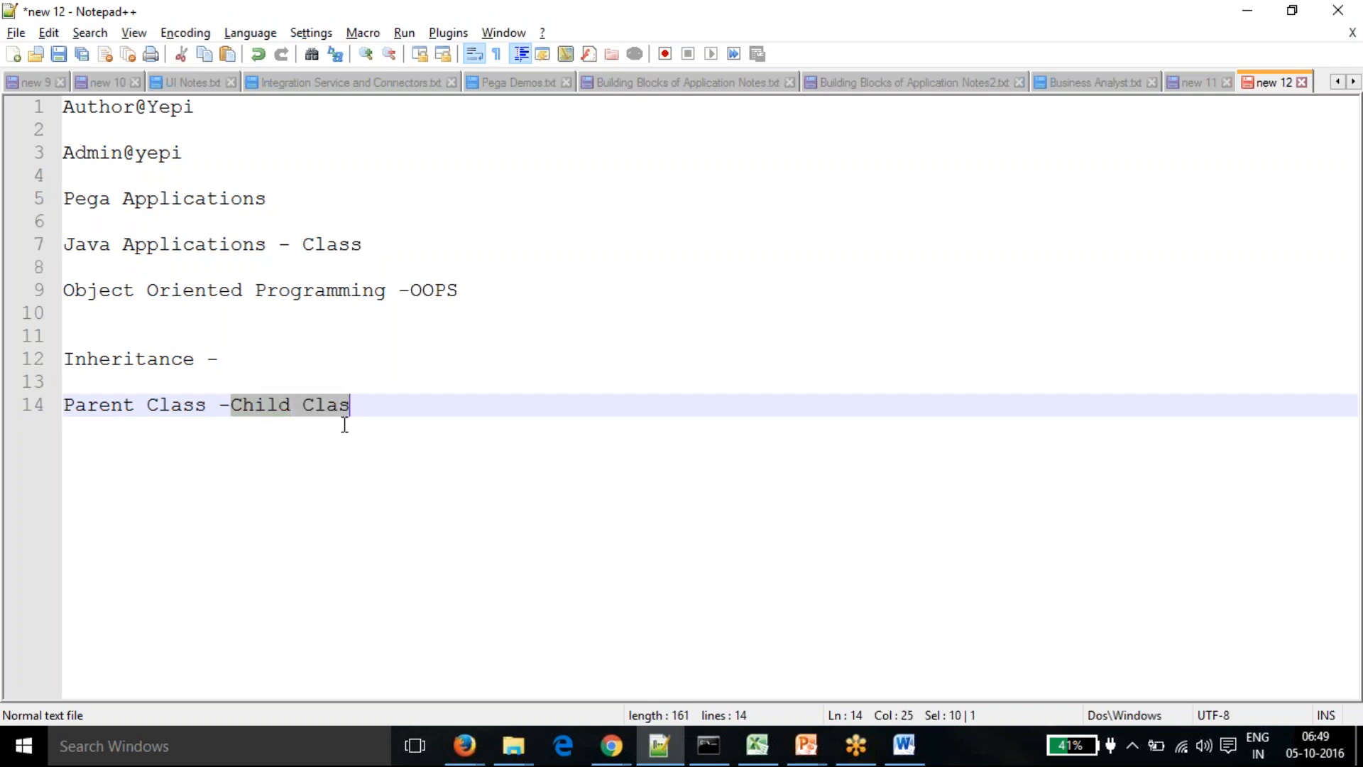
click(363, 405)
key(Left)
text(s)
click(362, 418)
click(170, 406)
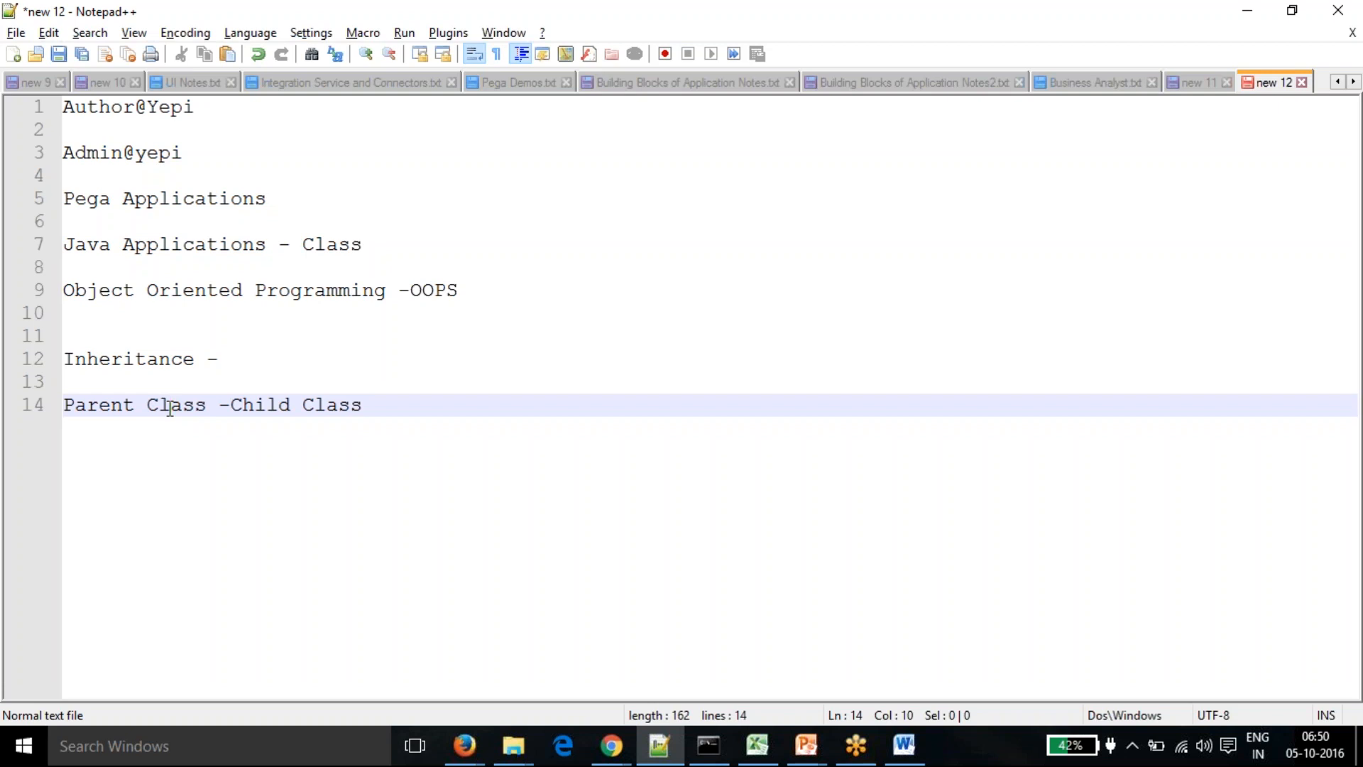
click(218, 373)
click(225, 363)
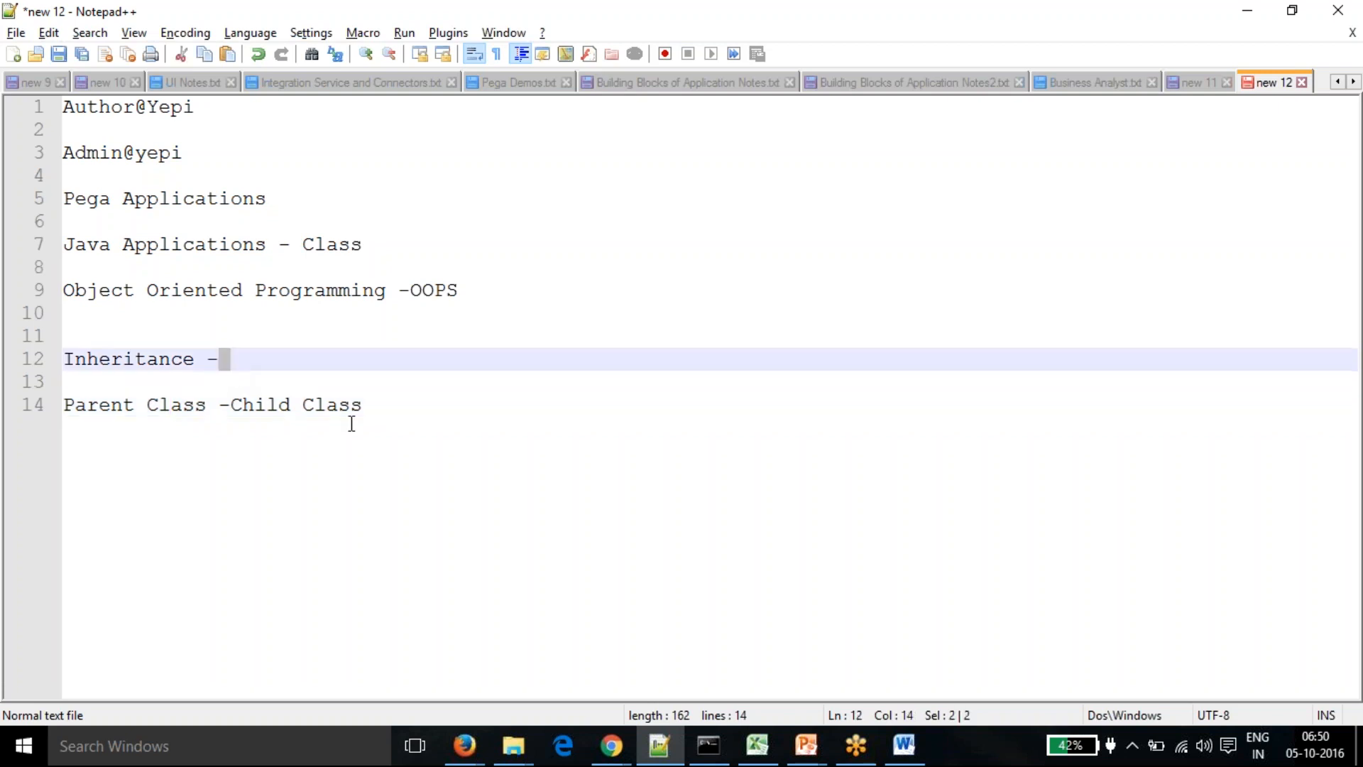
click(392, 410)
drag(393, 411, 23, 330)
click(68, 436)
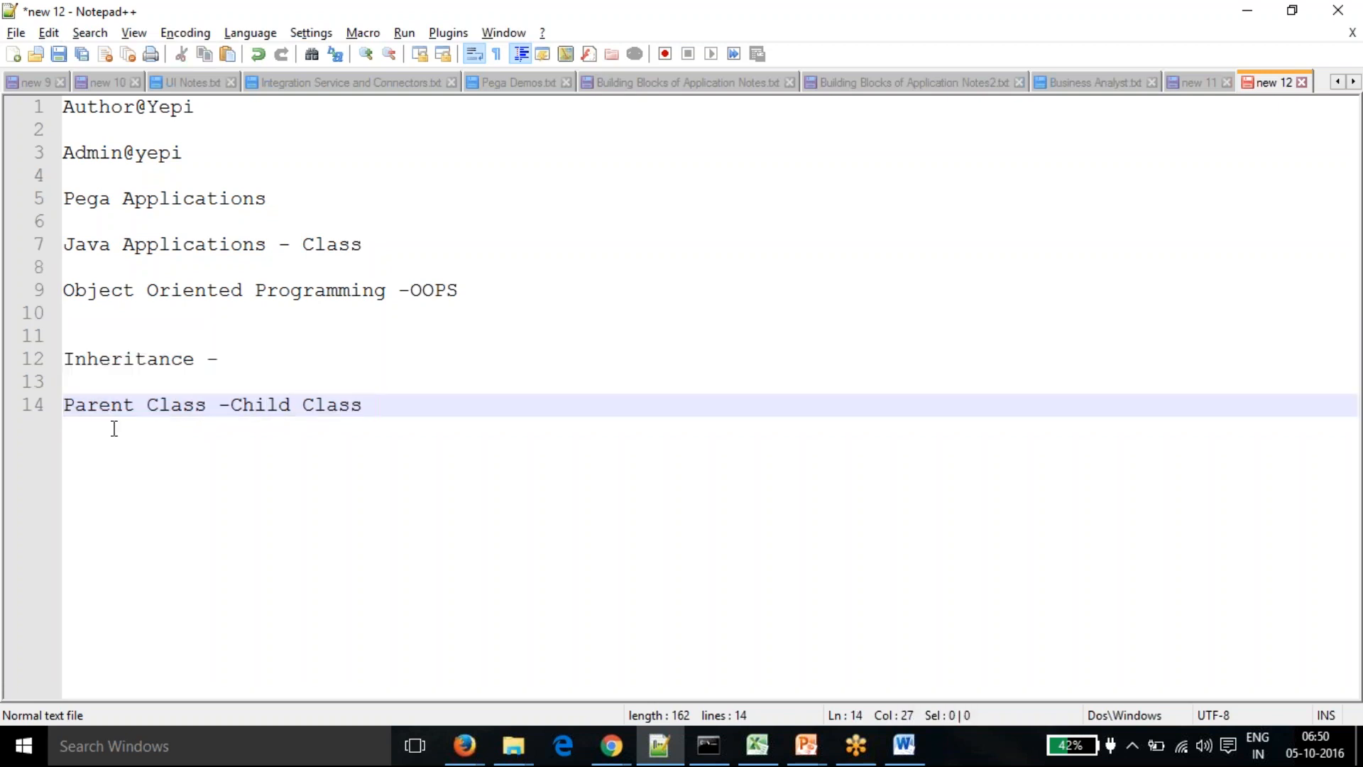
- Add 'Directed Inheritance' and 'Pattern Inheritance' lines below the Parent Class note
key(Return)
key(Return)
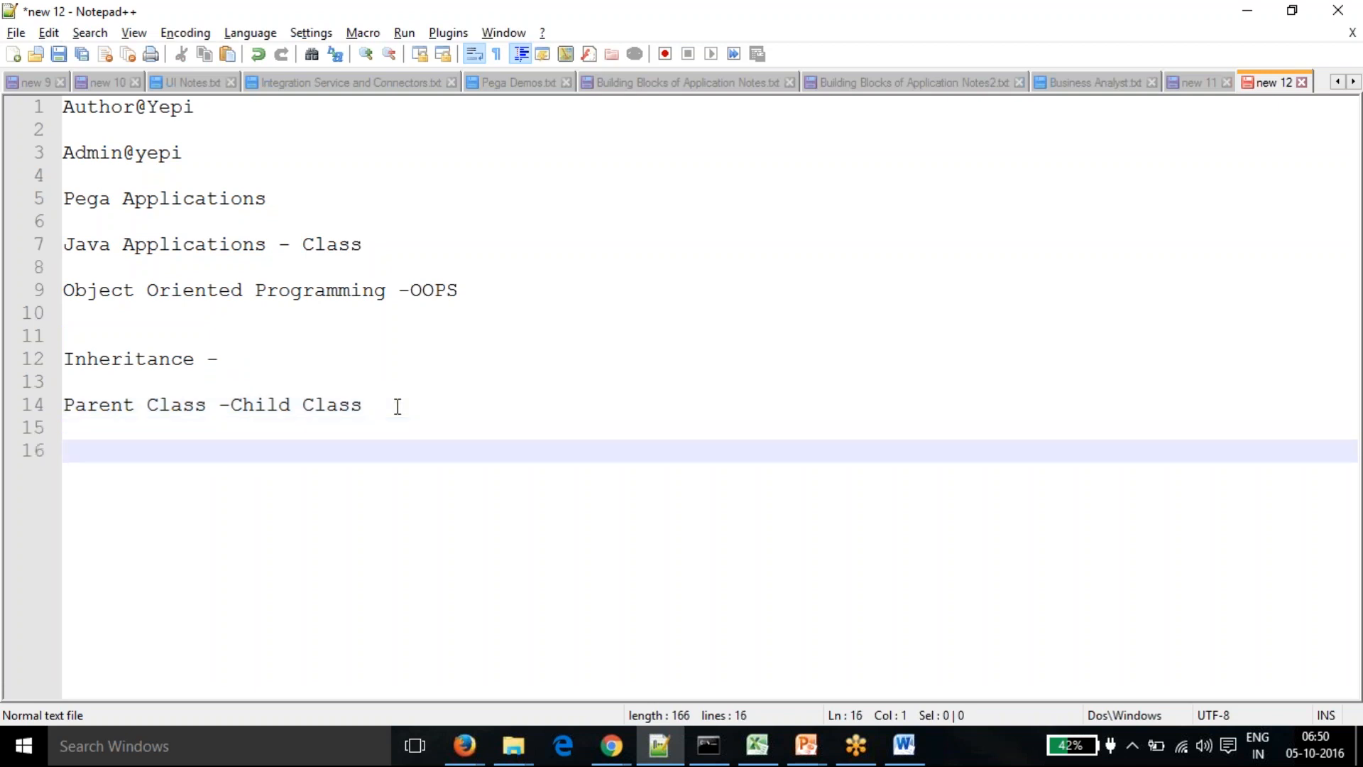
text(Directed )
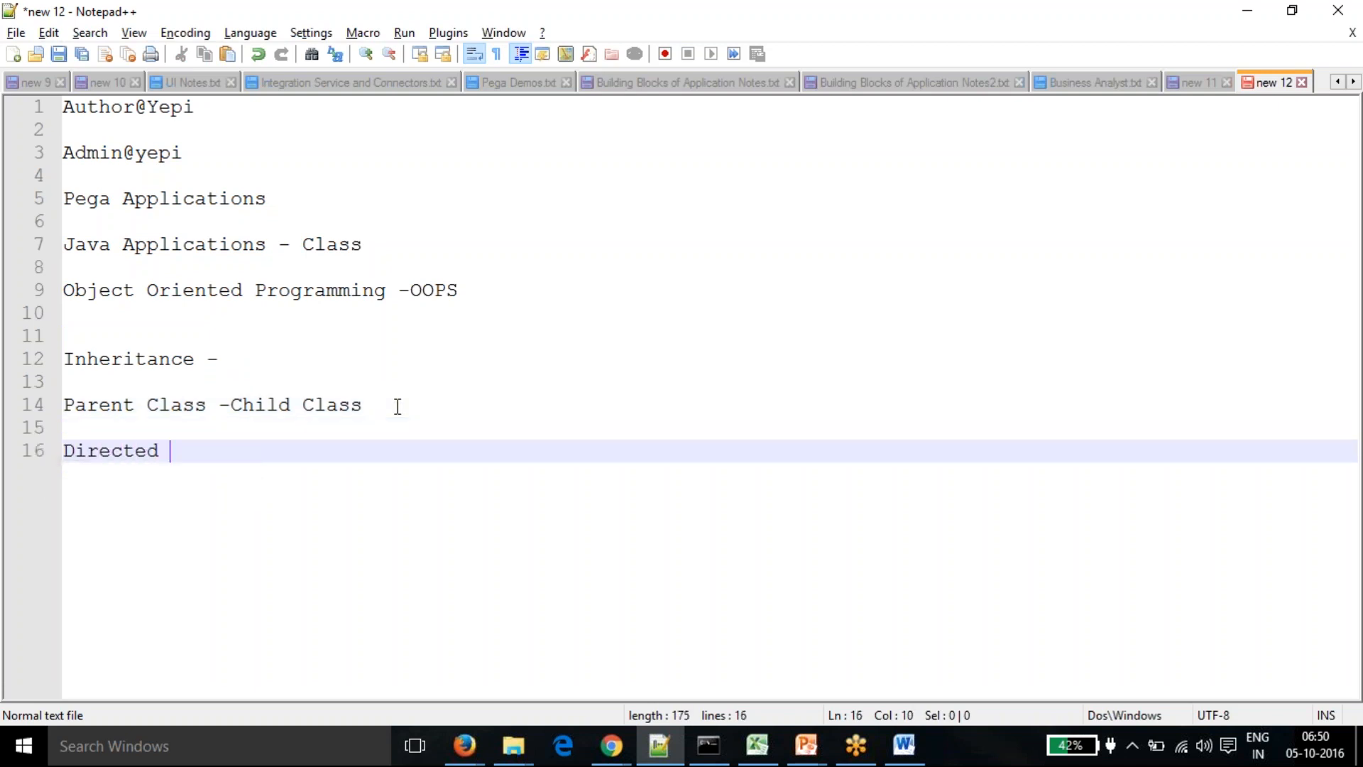
text(Inher)
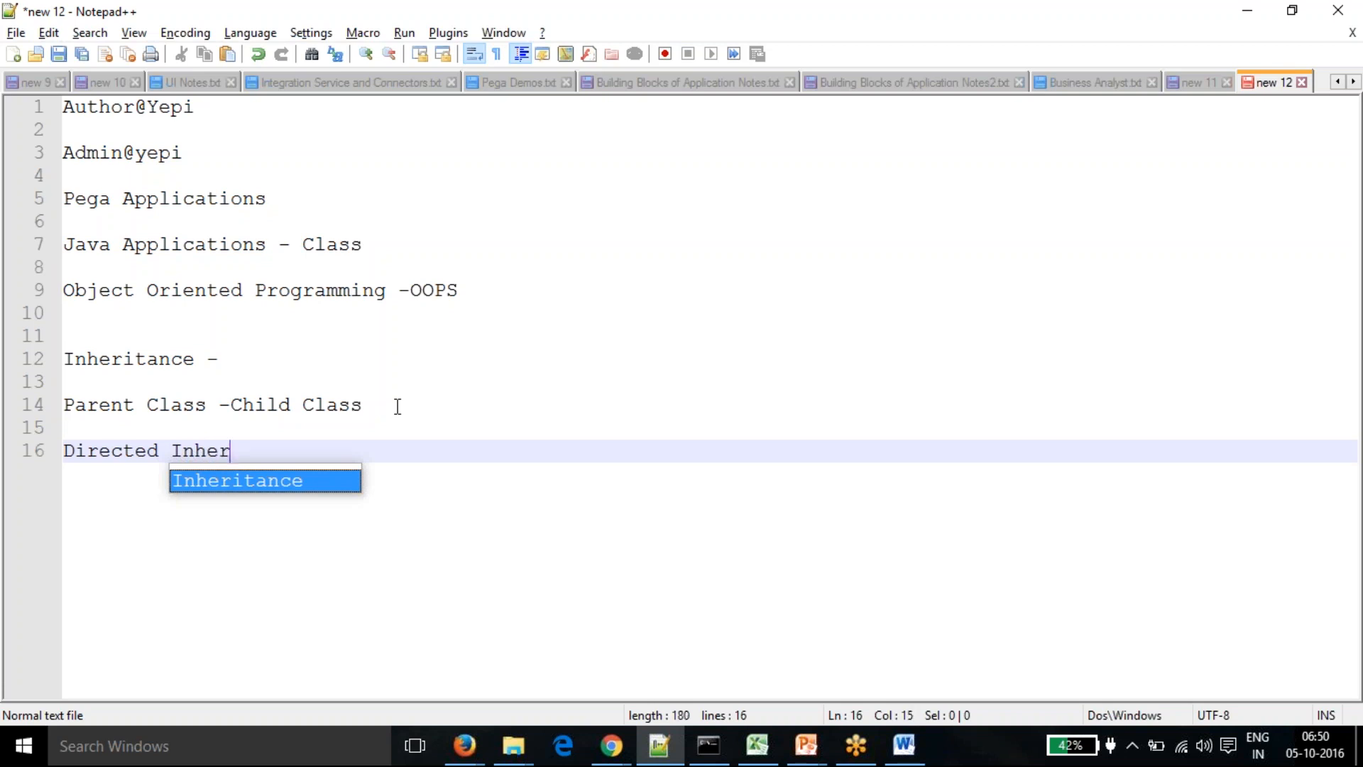
text(itance)
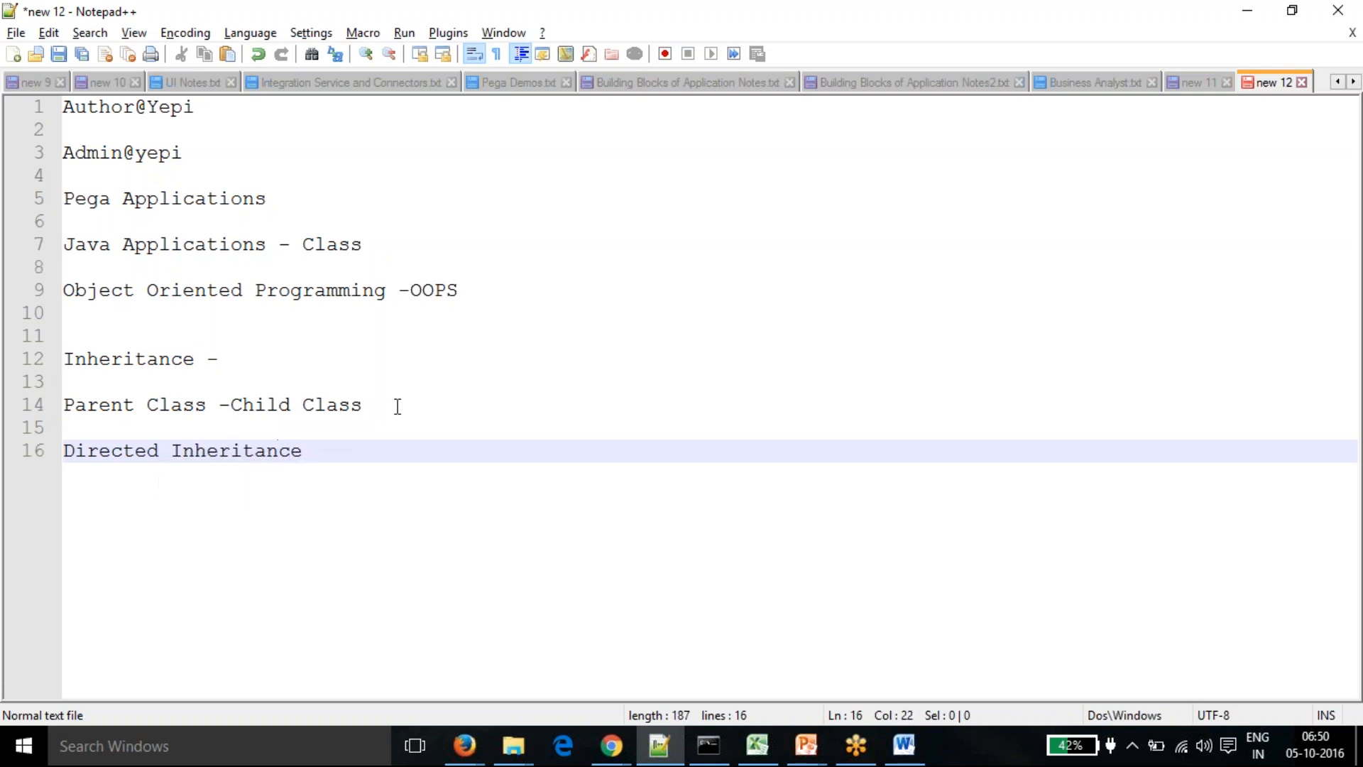
key(Return)
key(Return)
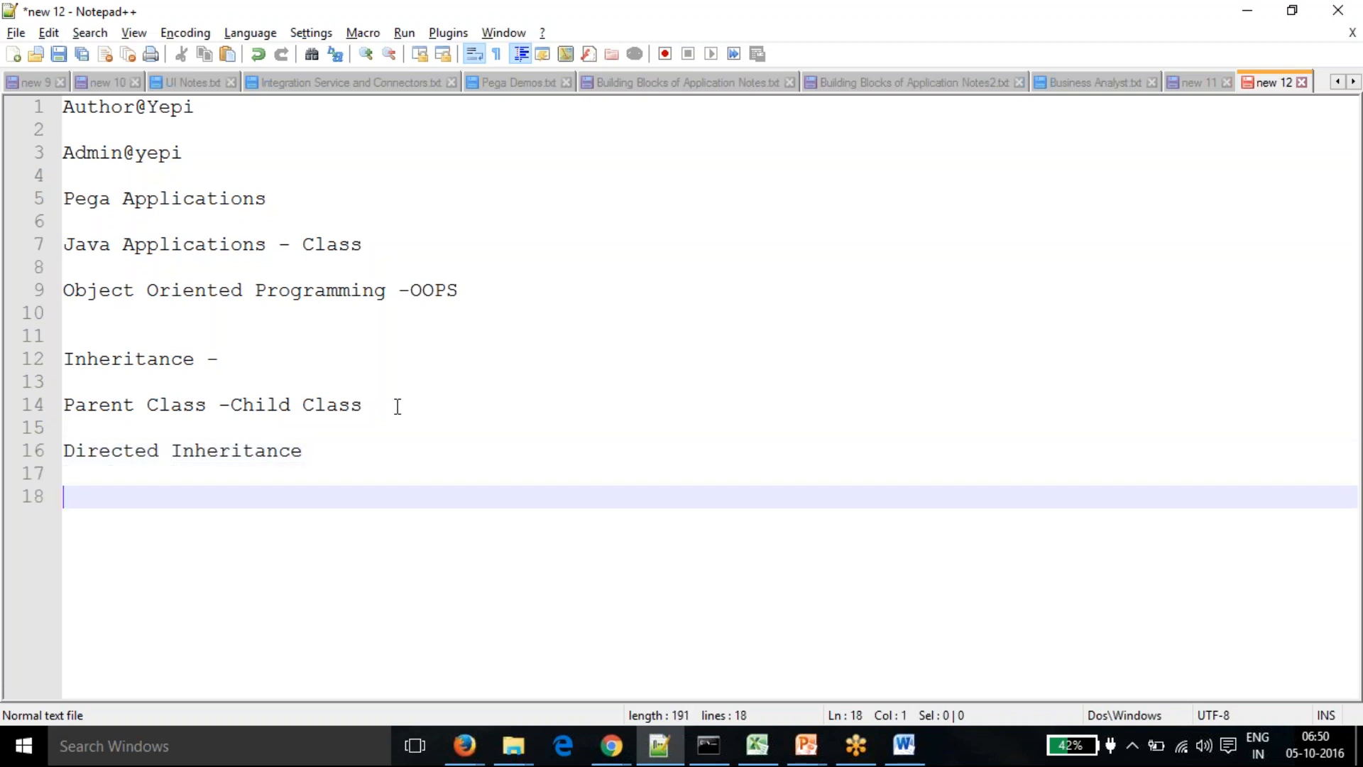
text(Pattern Inhe)
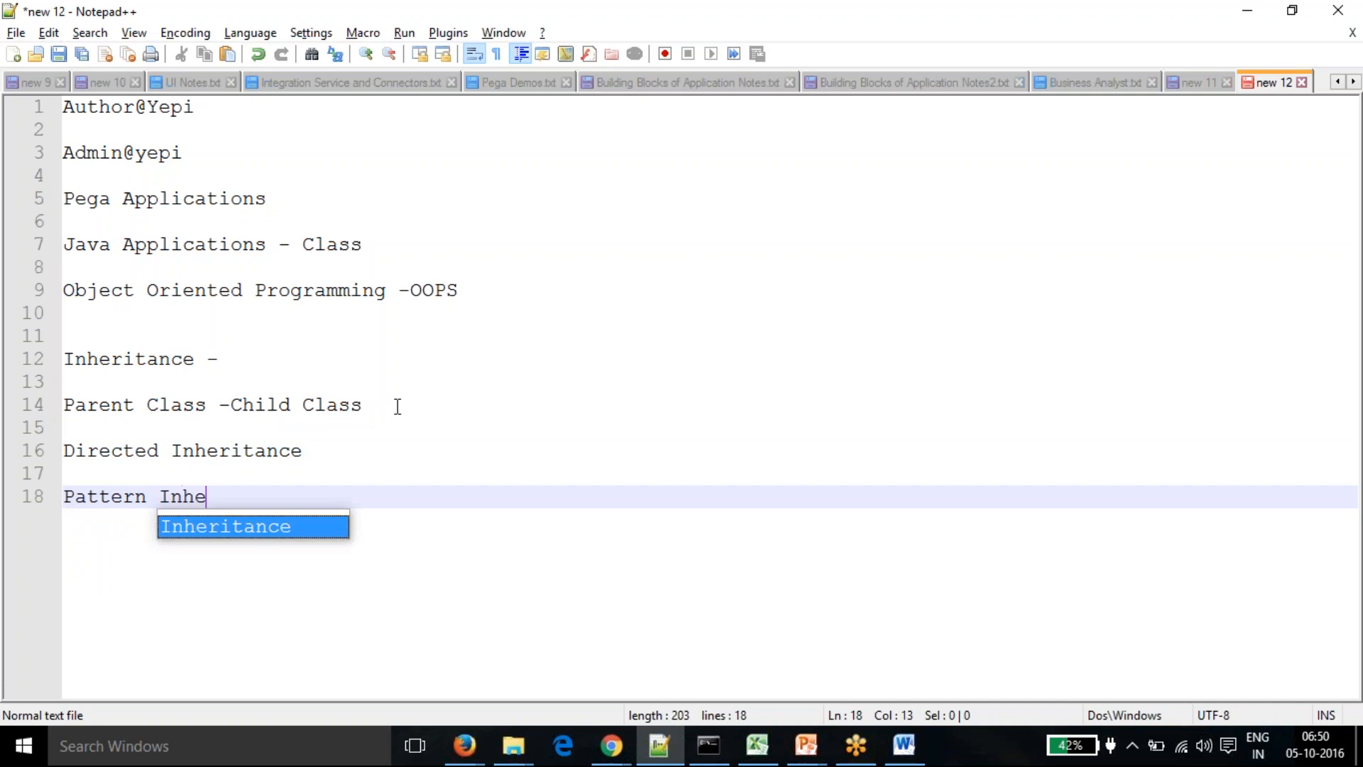
text(ritance)
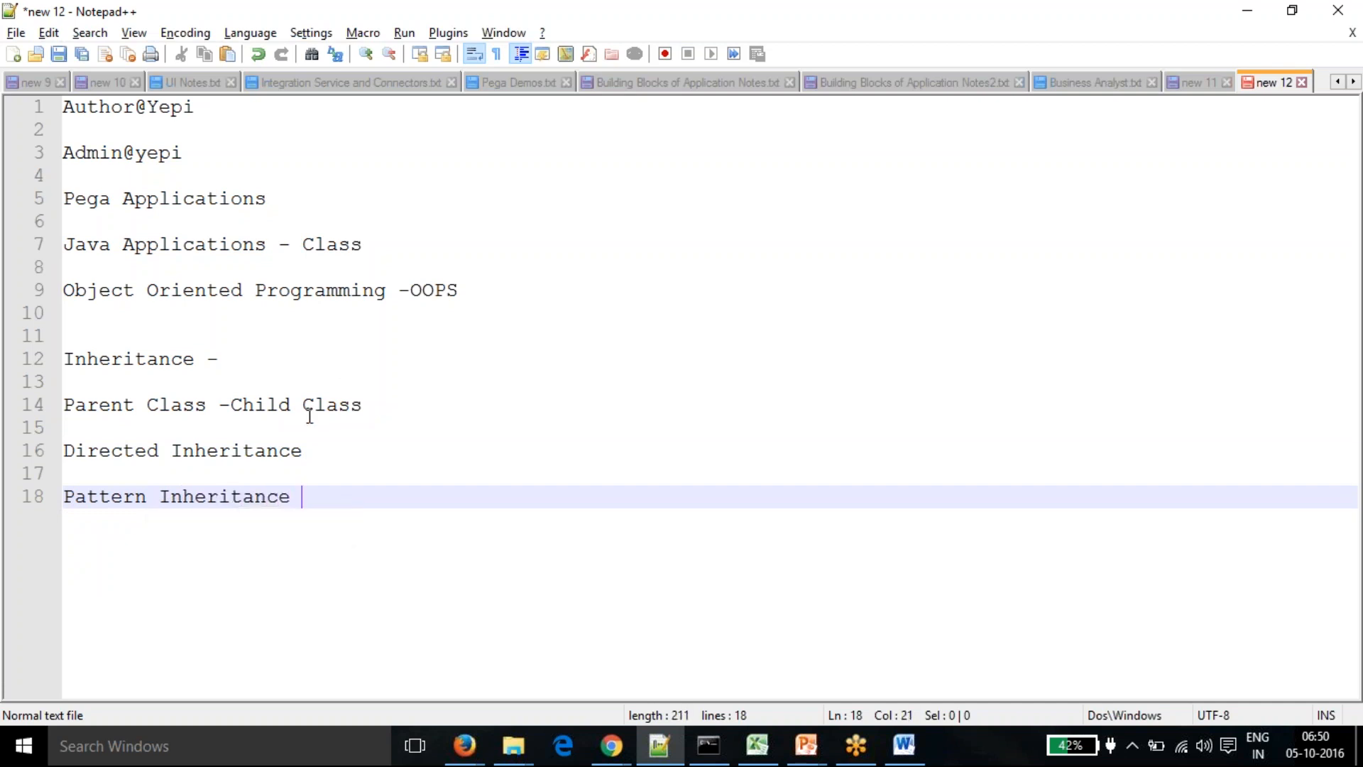
click(310, 448)
drag(205, 452, 64, 452)
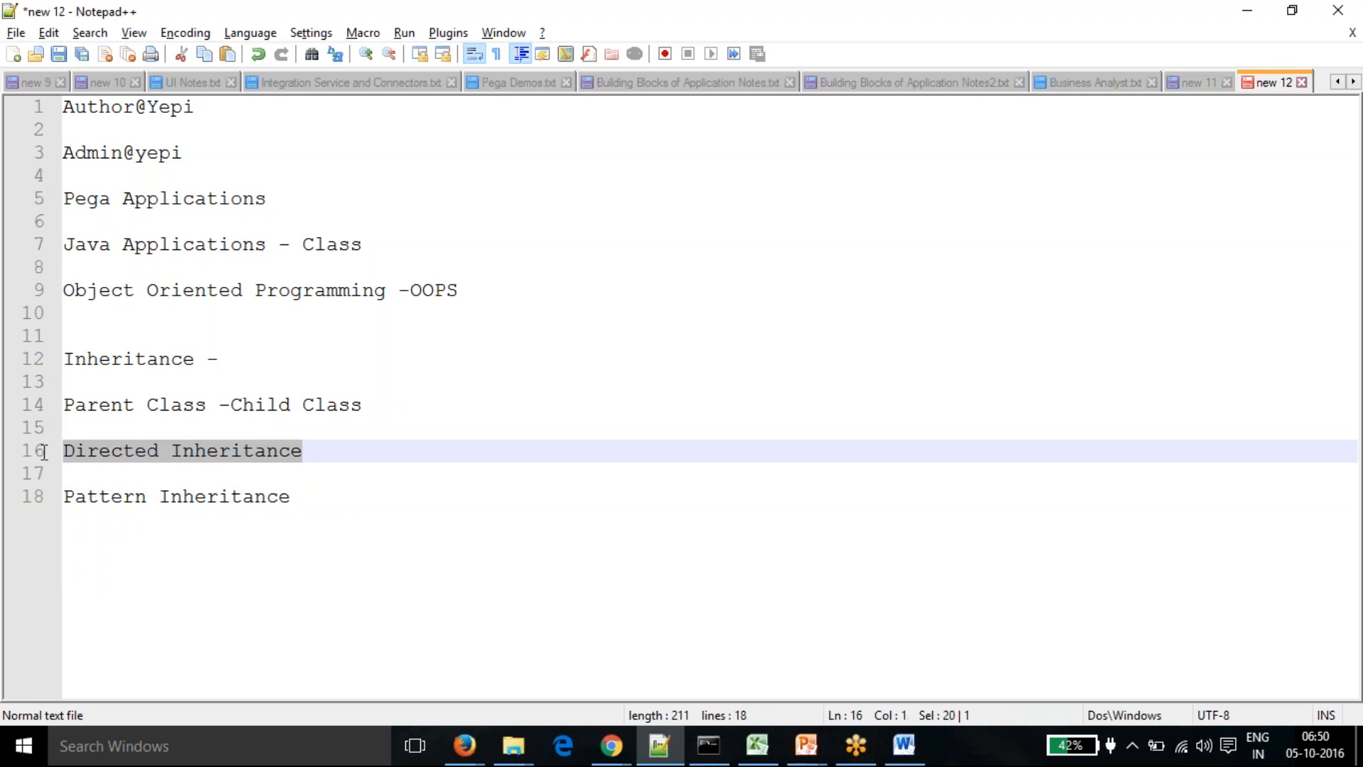
click(113, 474)
click(313, 451)
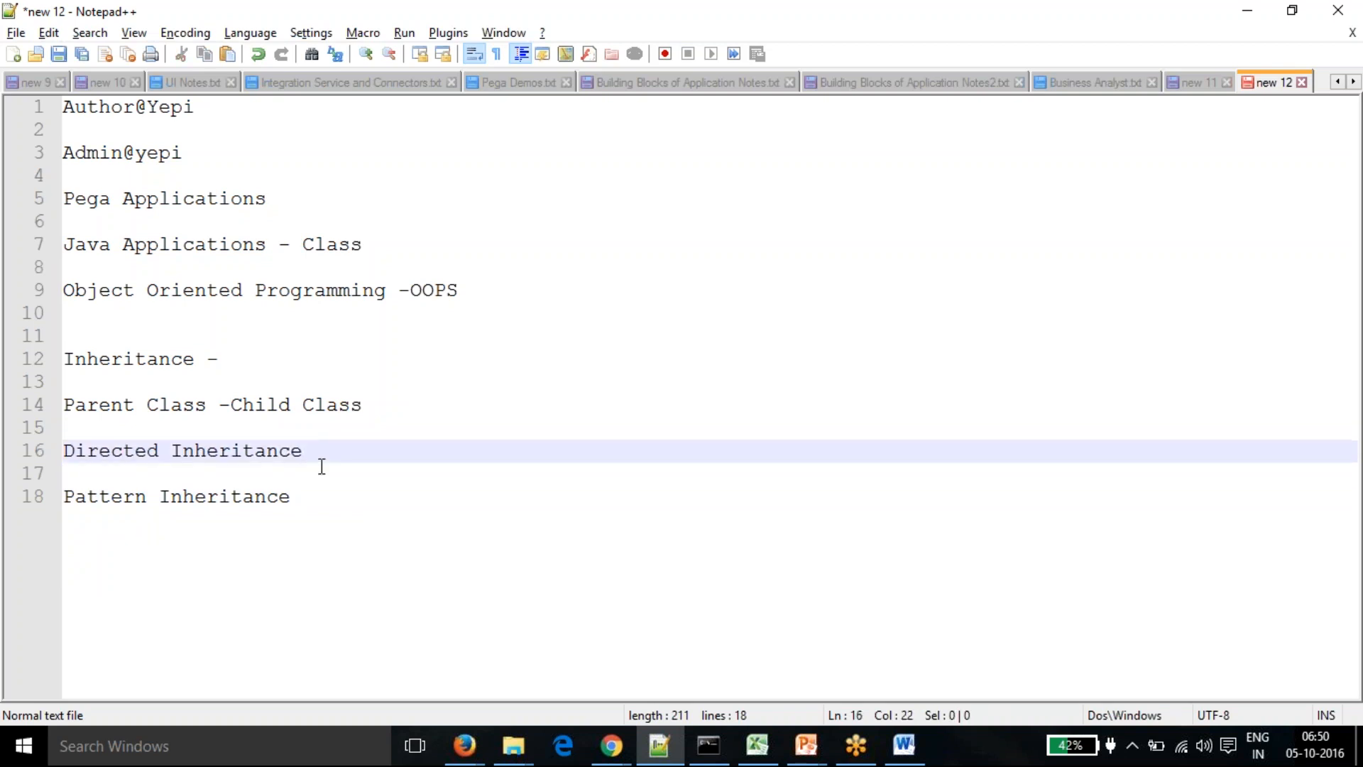
click(318, 497)
- Add 'Parent ---> Child1' and extend Pattern Inheritance with '- Naming Convention'
key(Return)
key(Return)
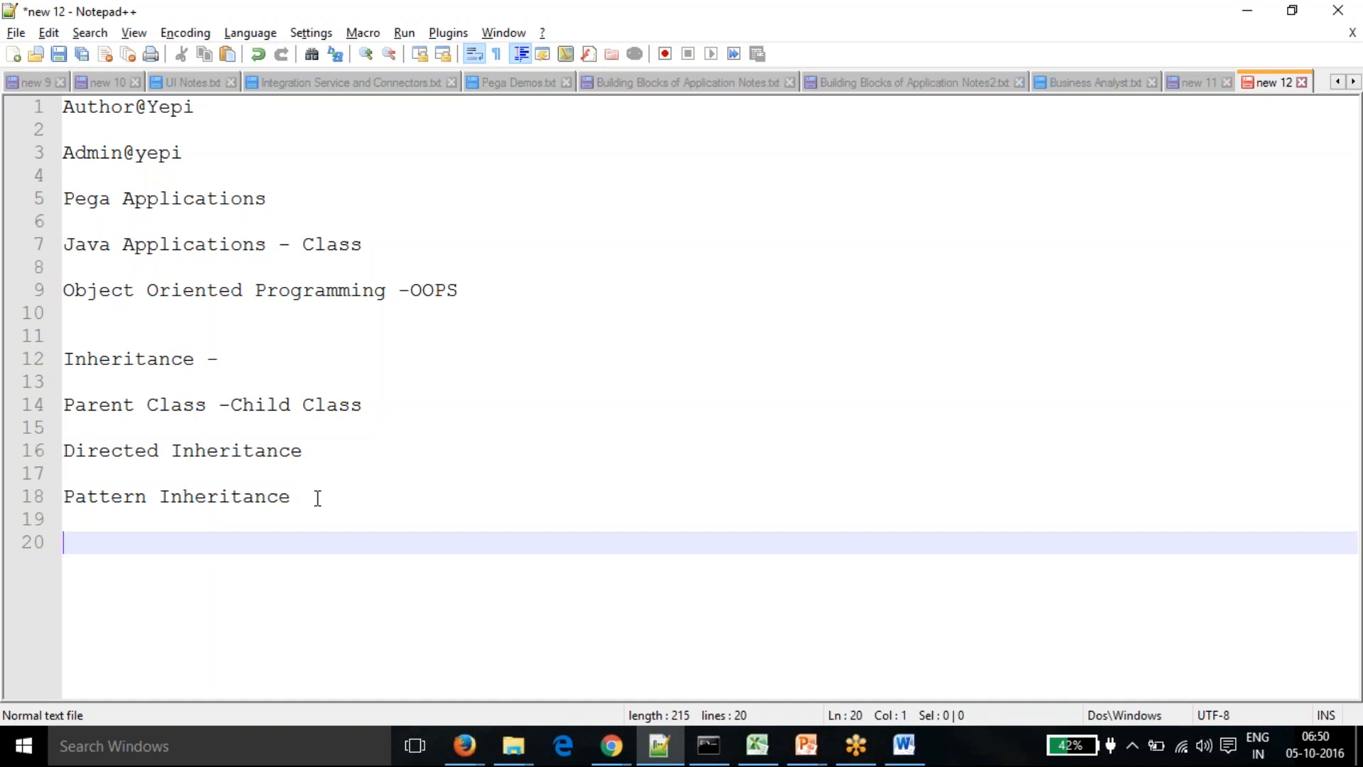
text(P)
key(BackSpace)
text(P)
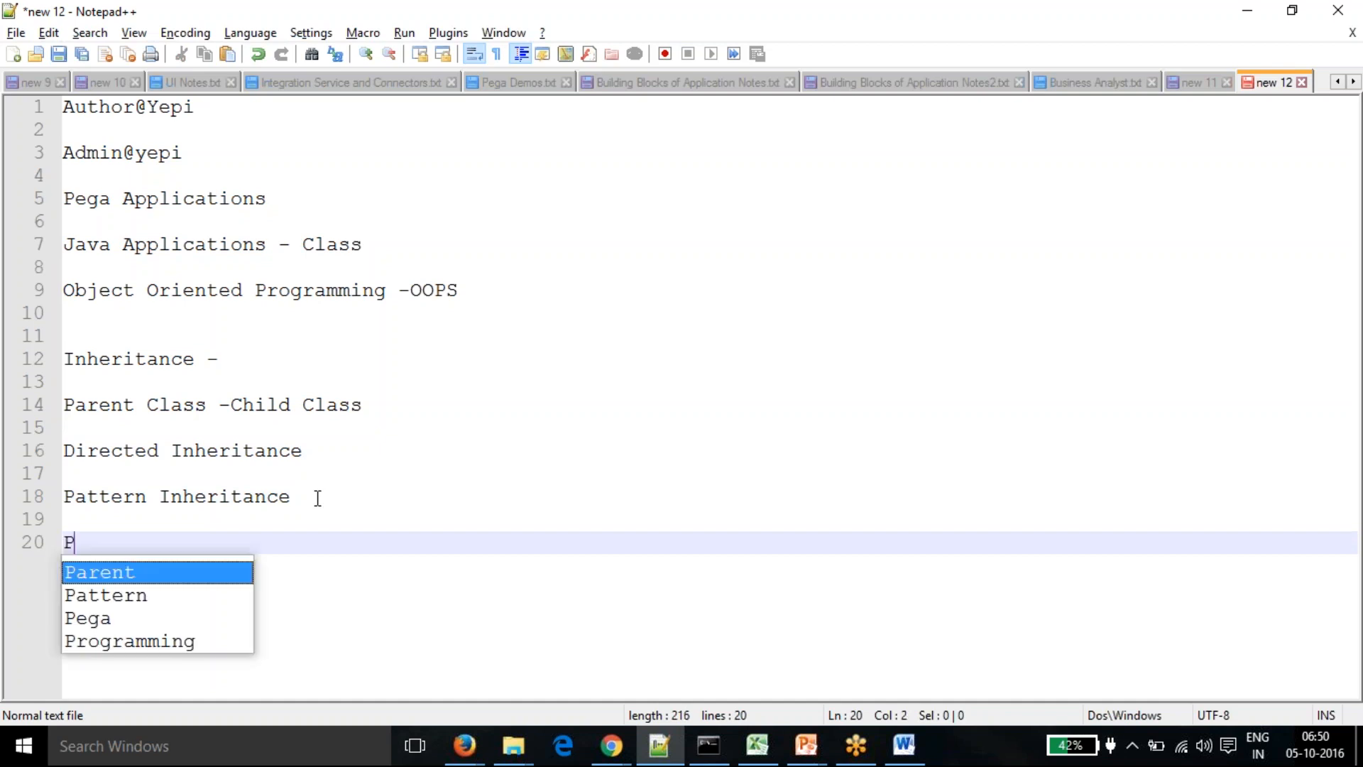
text(arent ---> )
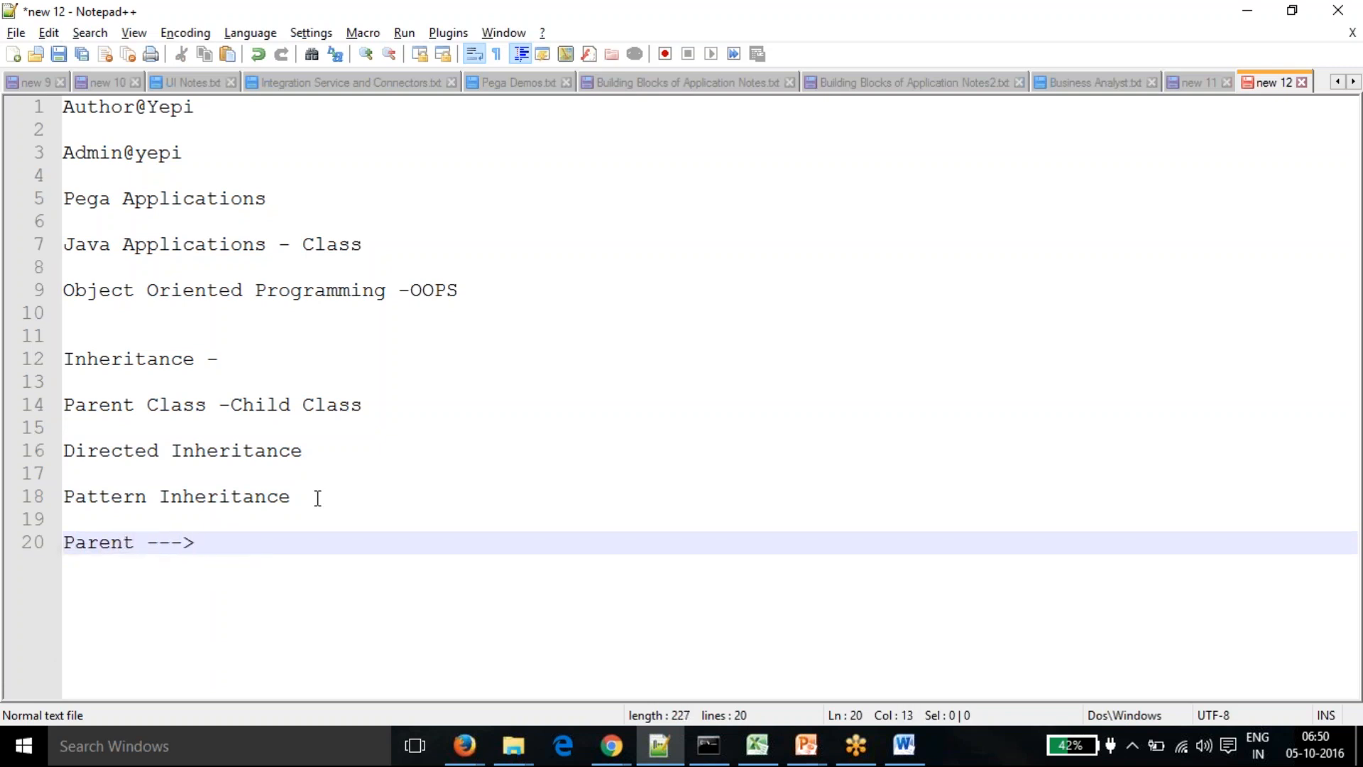
text(Child)
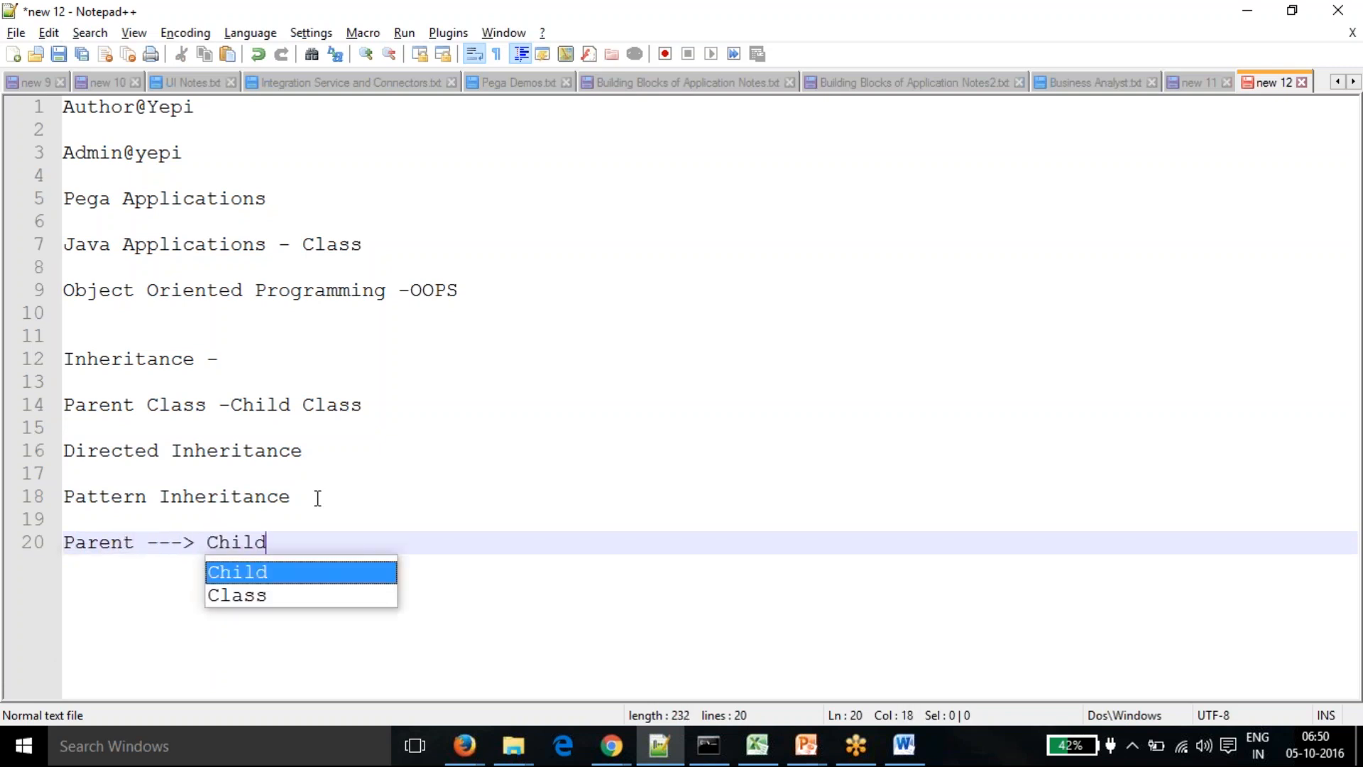
text(1)
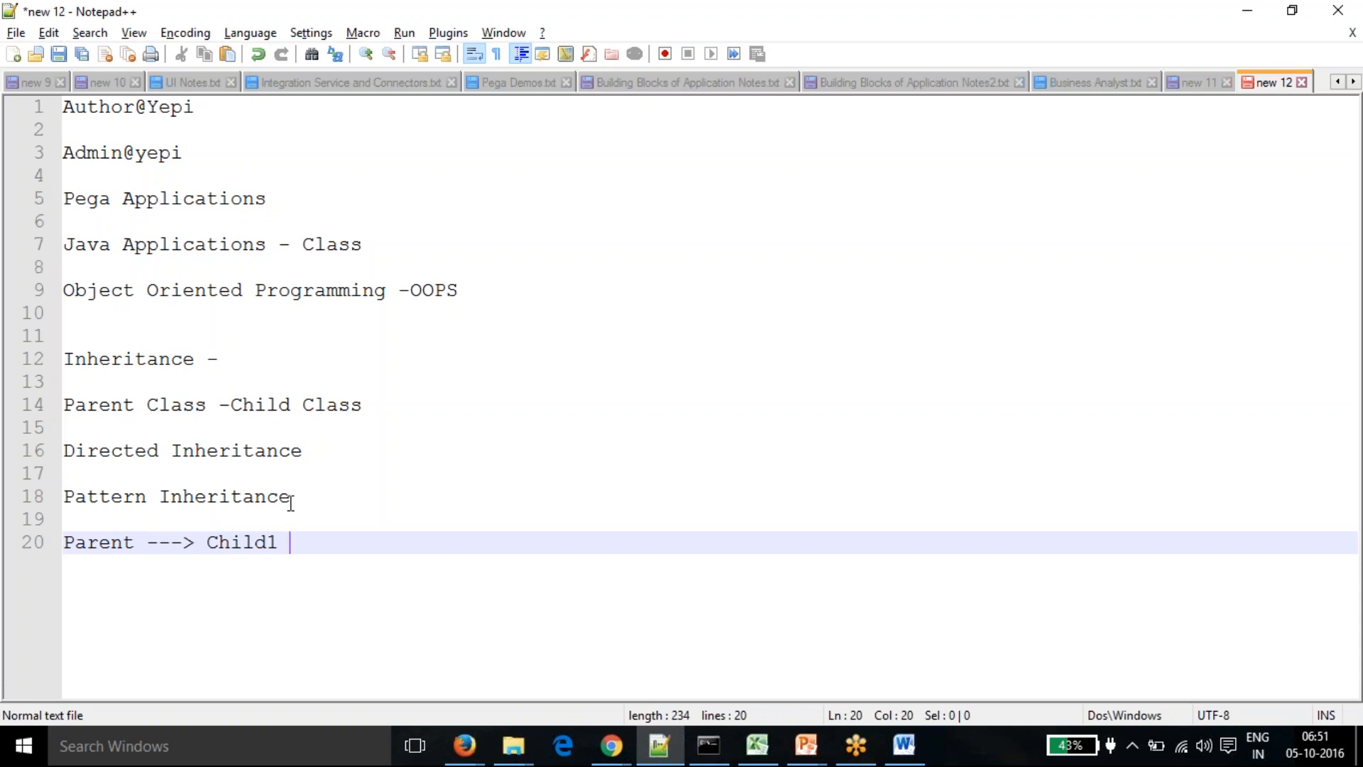
click(317, 480)
click(318, 502)
text(-)
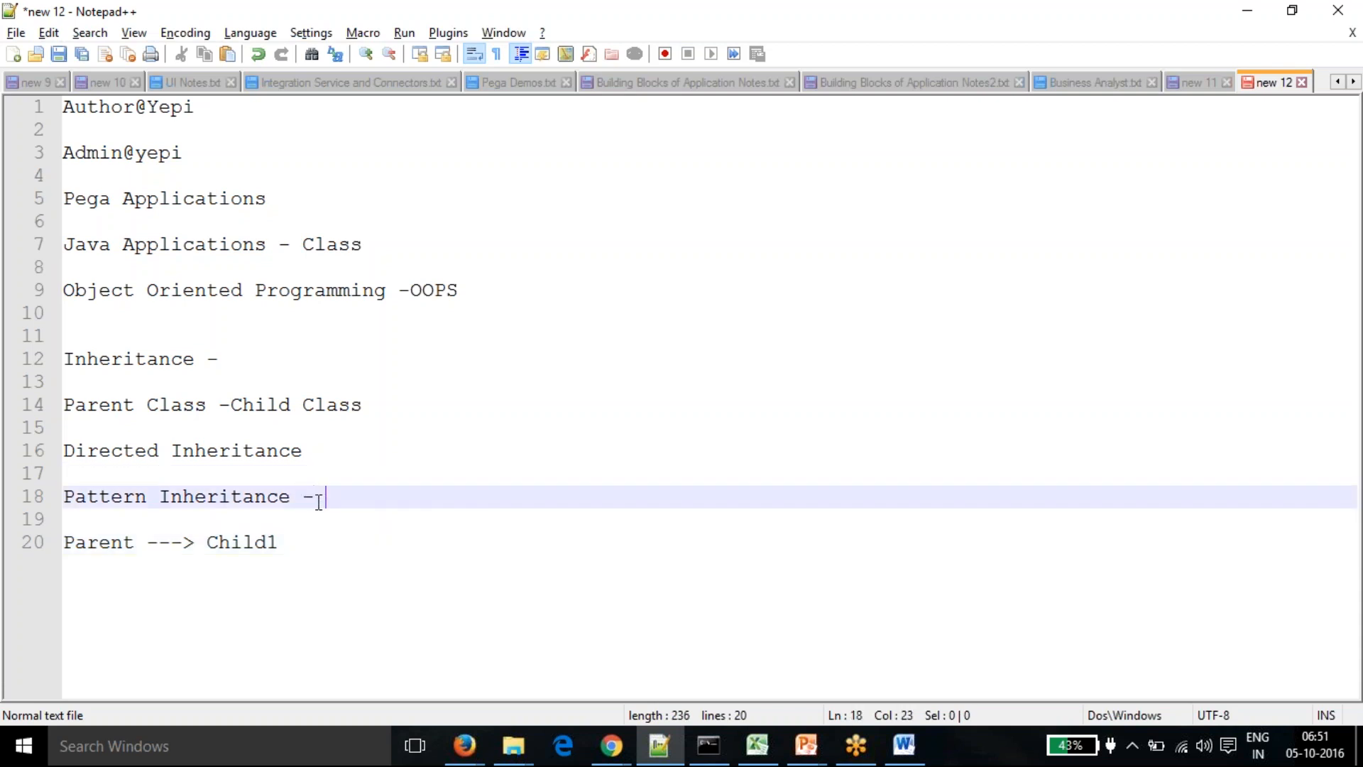
text( Naming Convention)
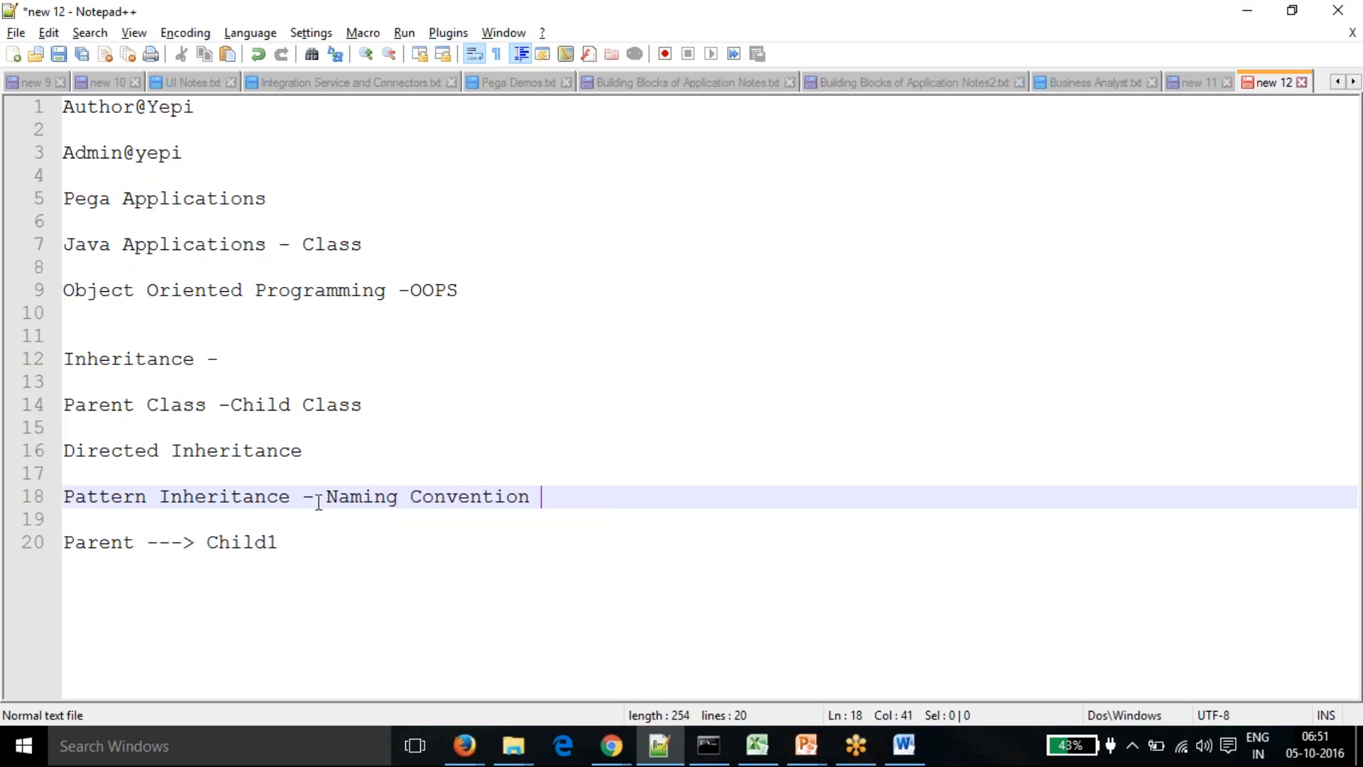
drag(326, 496, 530, 497)
click(396, 578)
key(alt+Tab)
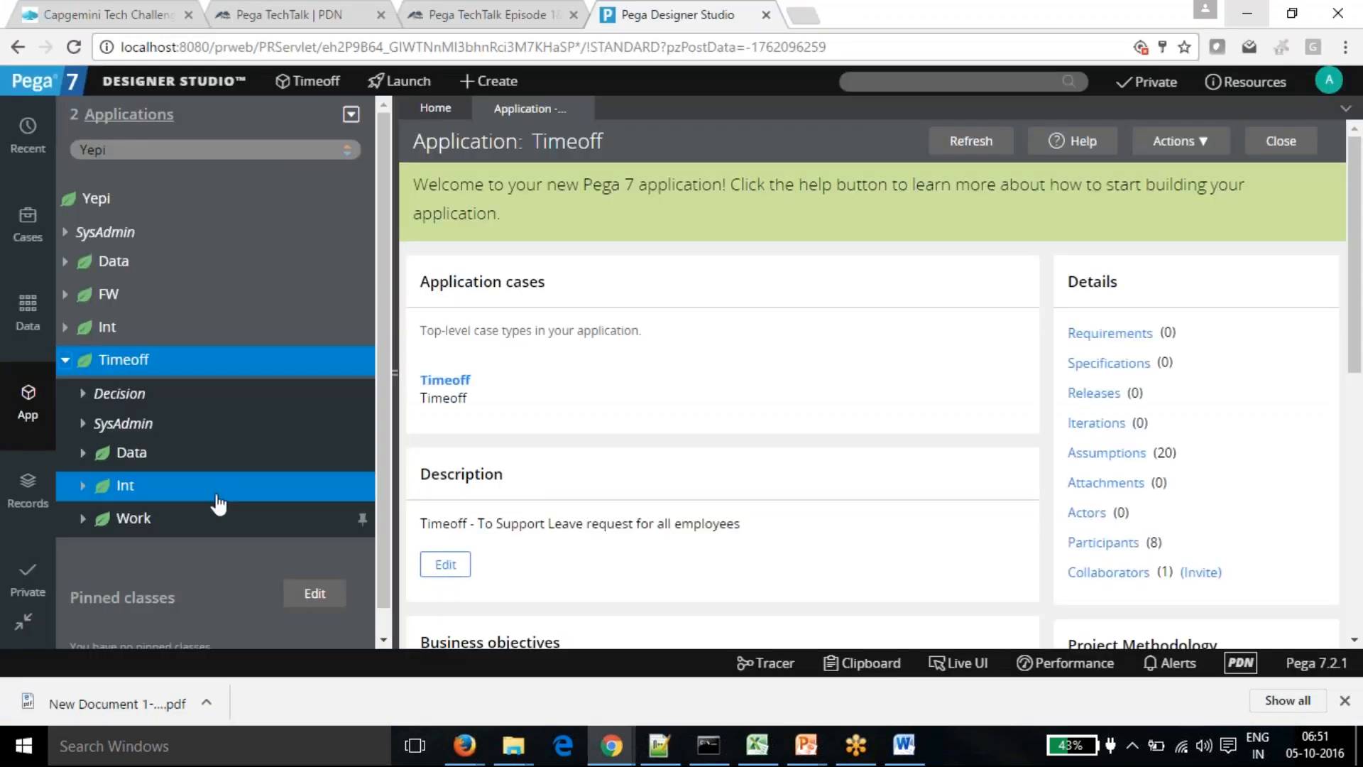
- Open the Timeoff class definition under Work in App Explorer and copy its ID Yepi-Timeoff-Work-Timeoff
click(82, 519)
scroll(191, 521, down, 1)
click(101, 491)
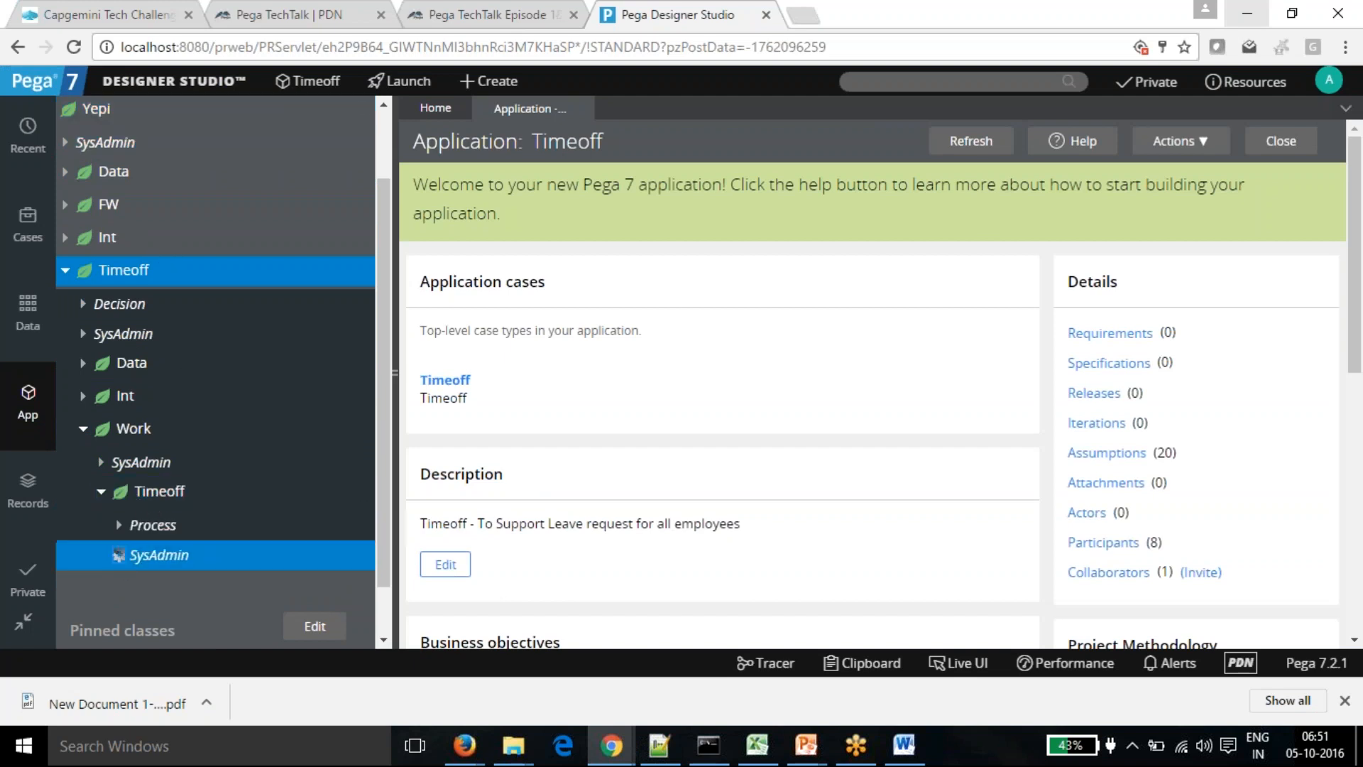
scroll(201, 547, down, 1)
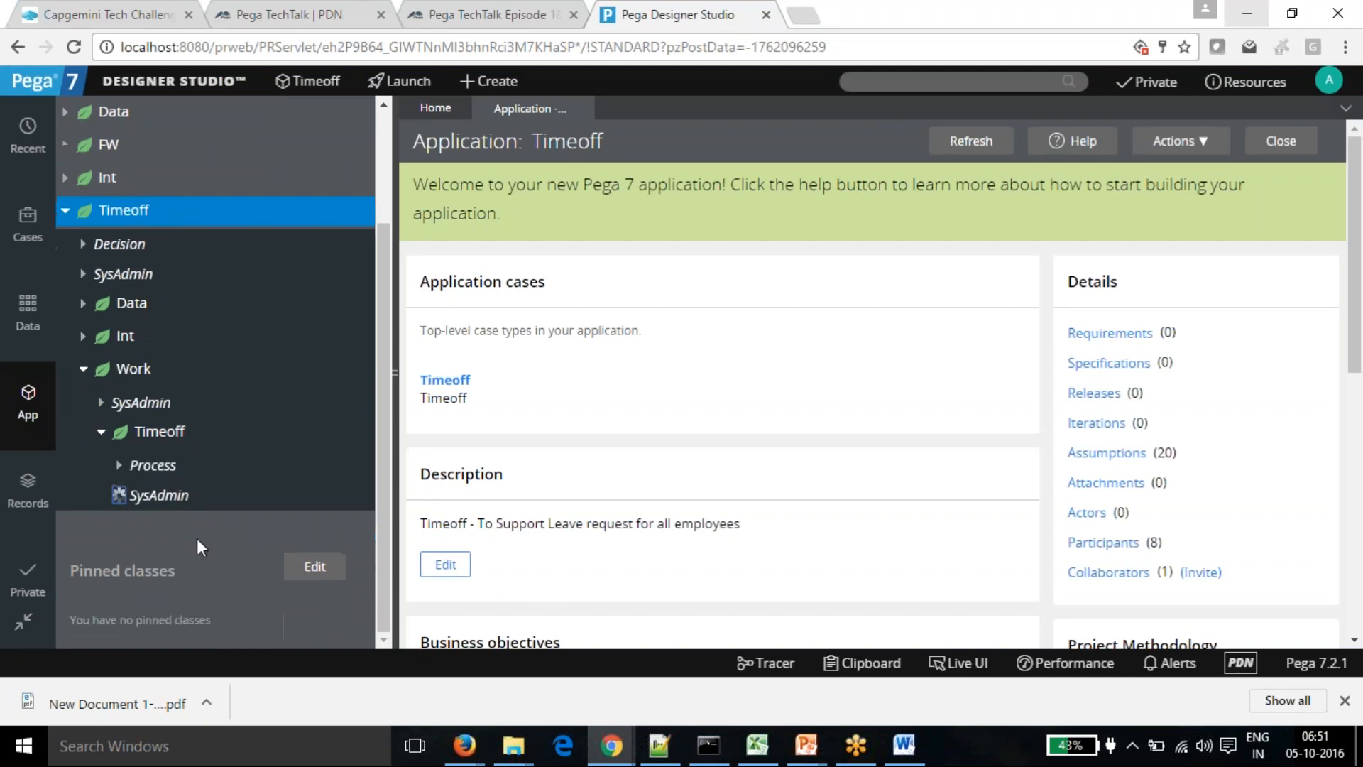
click(166, 442)
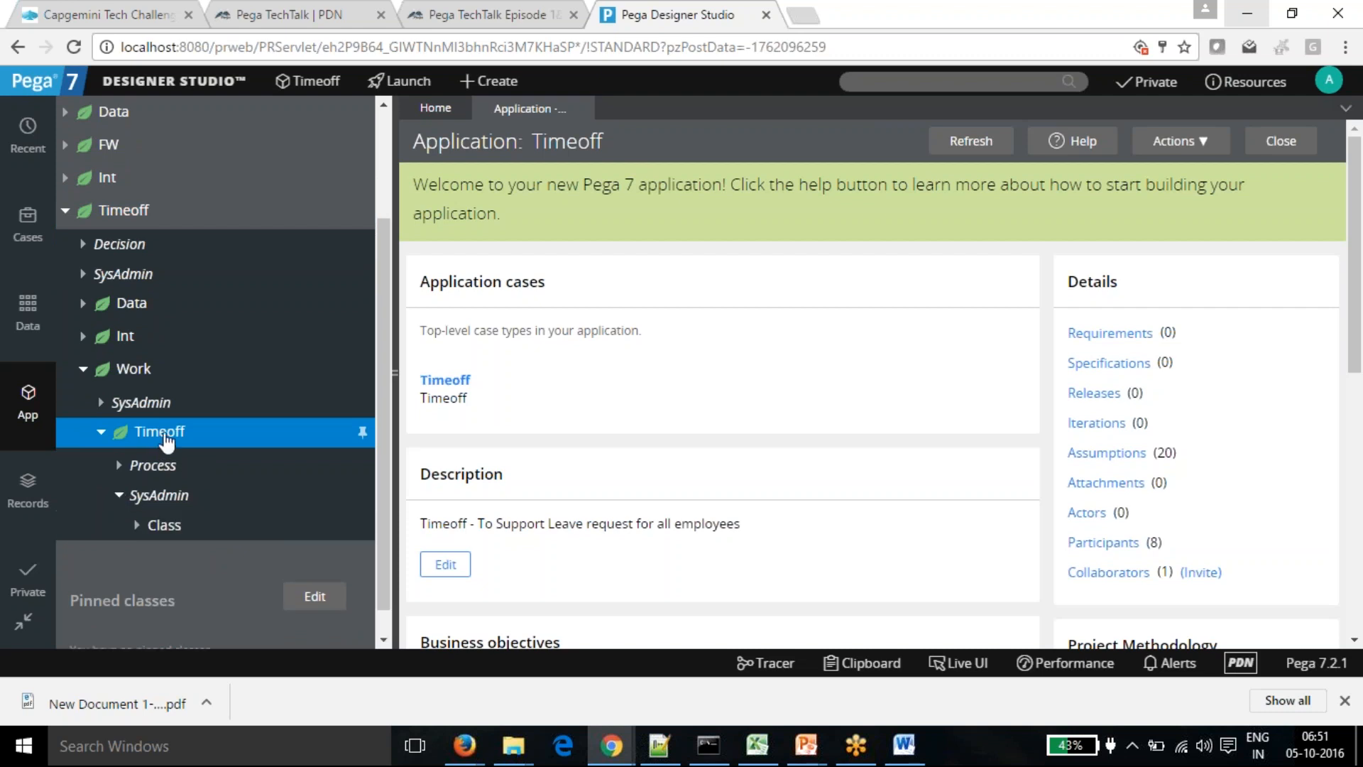
right_click(159, 435)
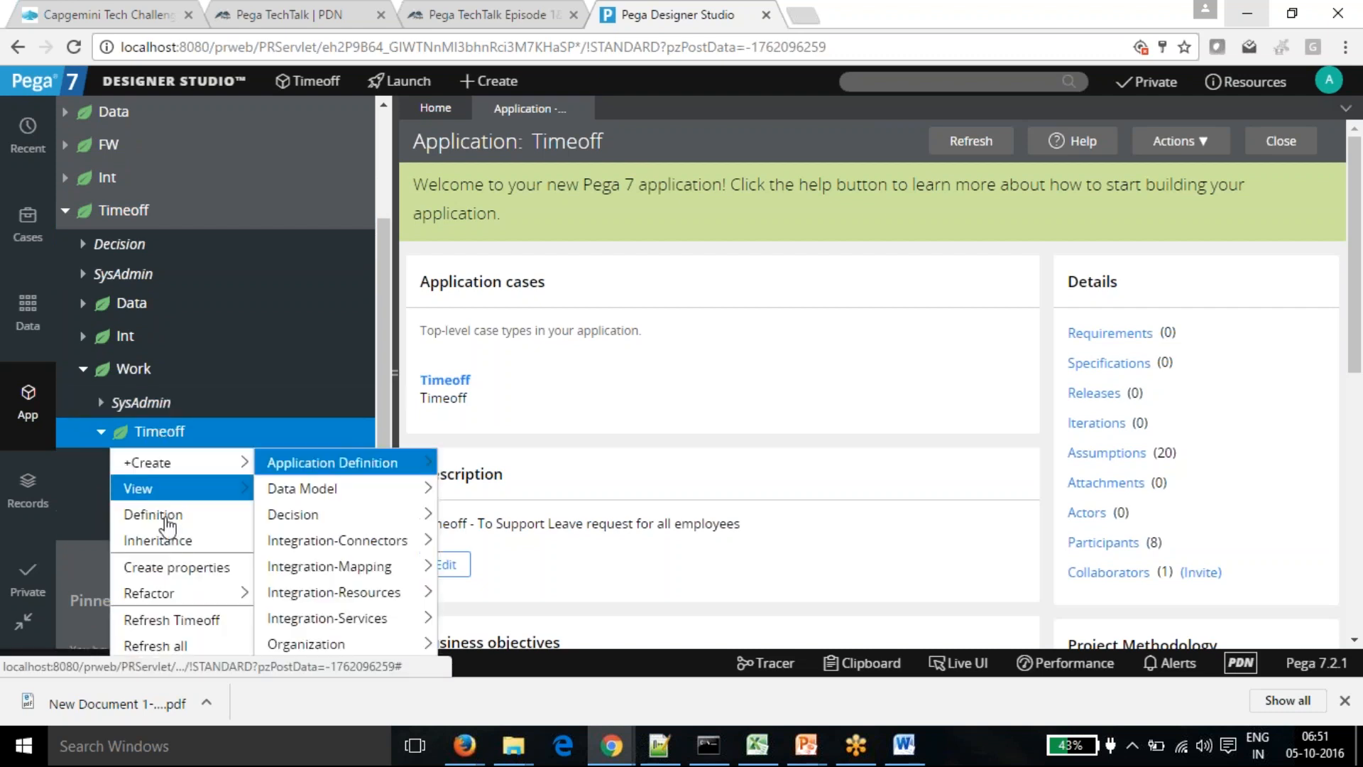
click(152, 514)
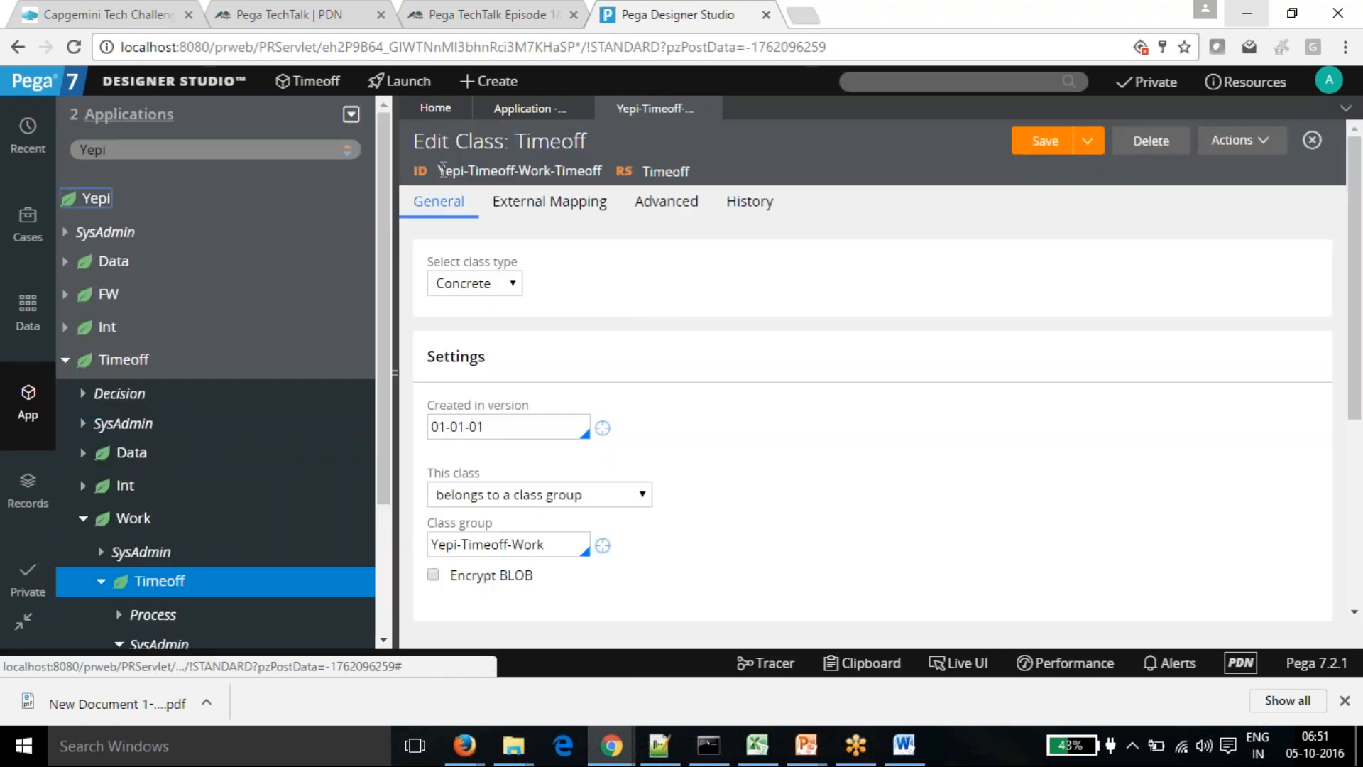
drag(439, 171, 602, 174)
key(ctrl+c)
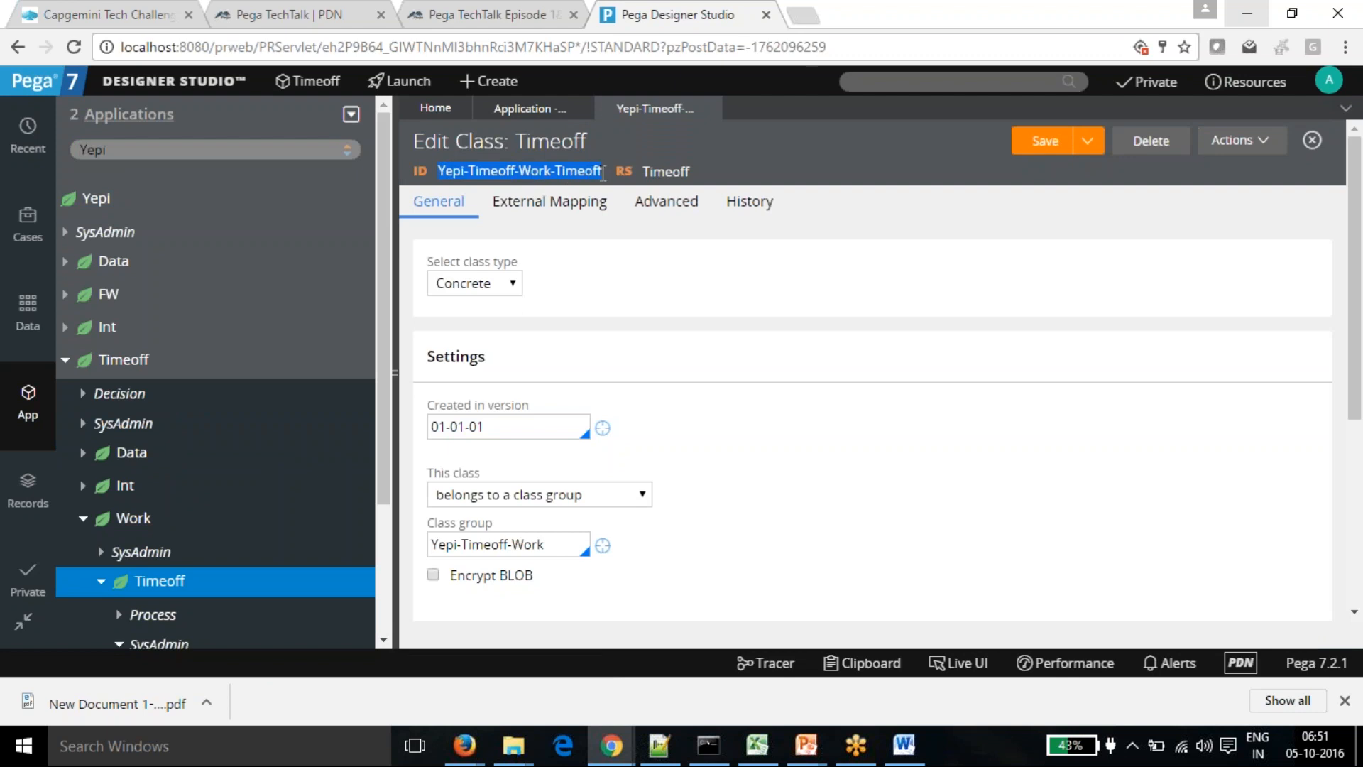
click(603, 215)
- Paste Yepi-Timeoff-Work-Timeoff and then Yepi-Timeoff-Work on new lines in the notes
key(alt+Tab)
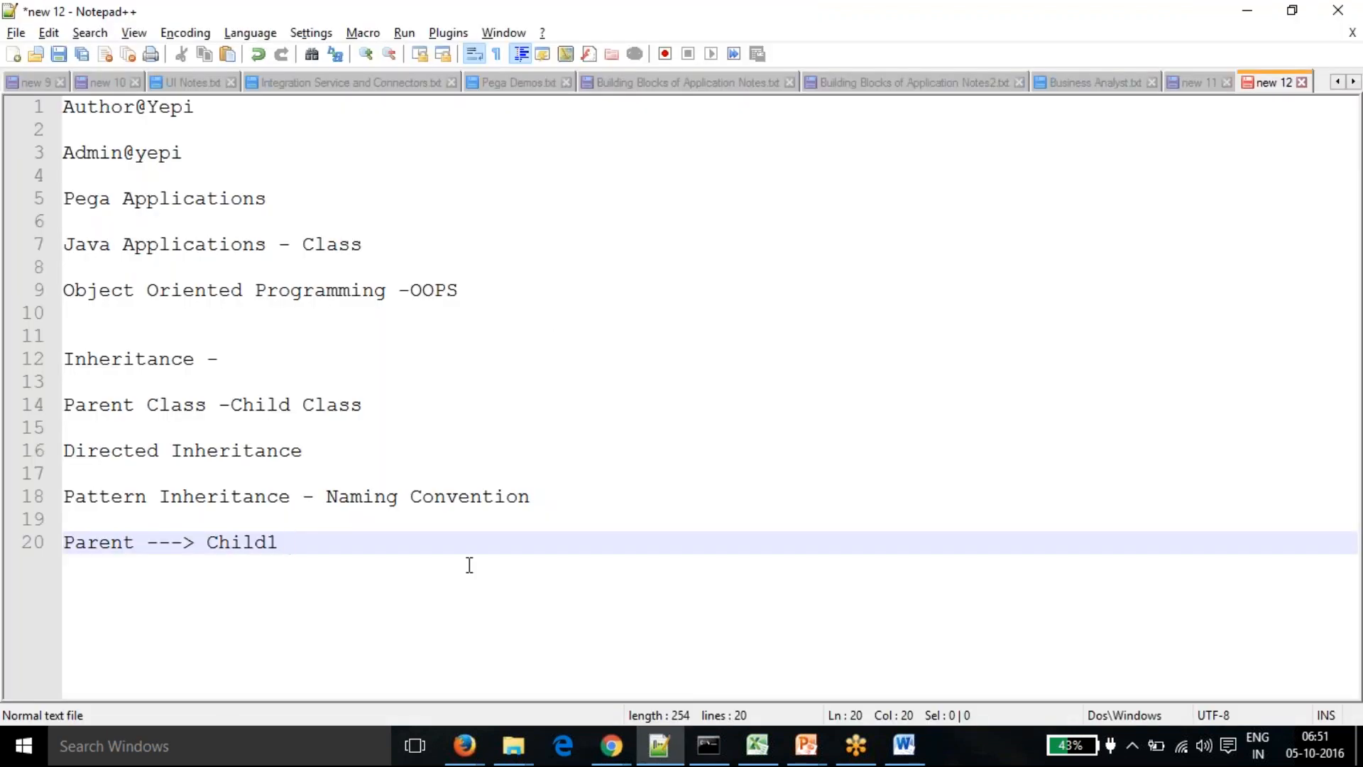
key(Return)
key(Return)
key(ctrl+v)
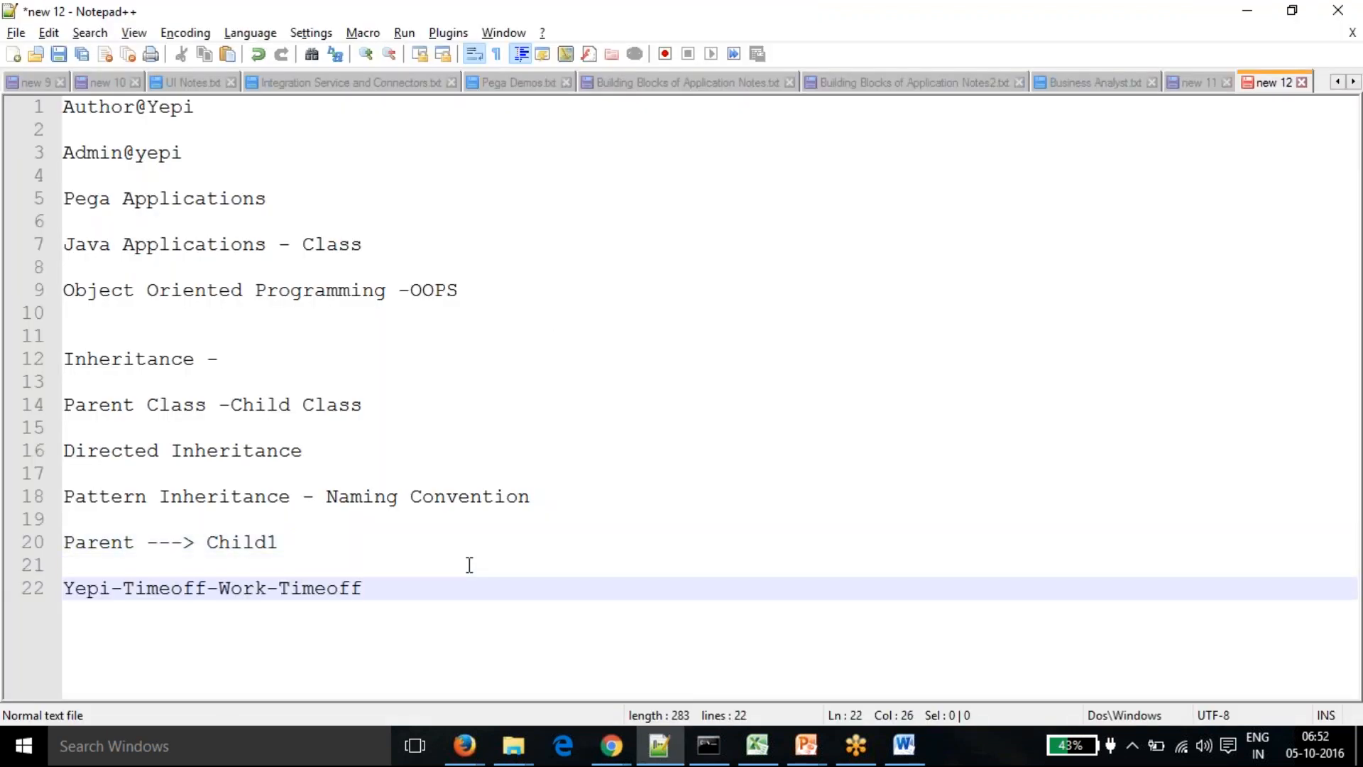
drag(374, 590, 62, 588)
key(ctrl+c)
key(End)
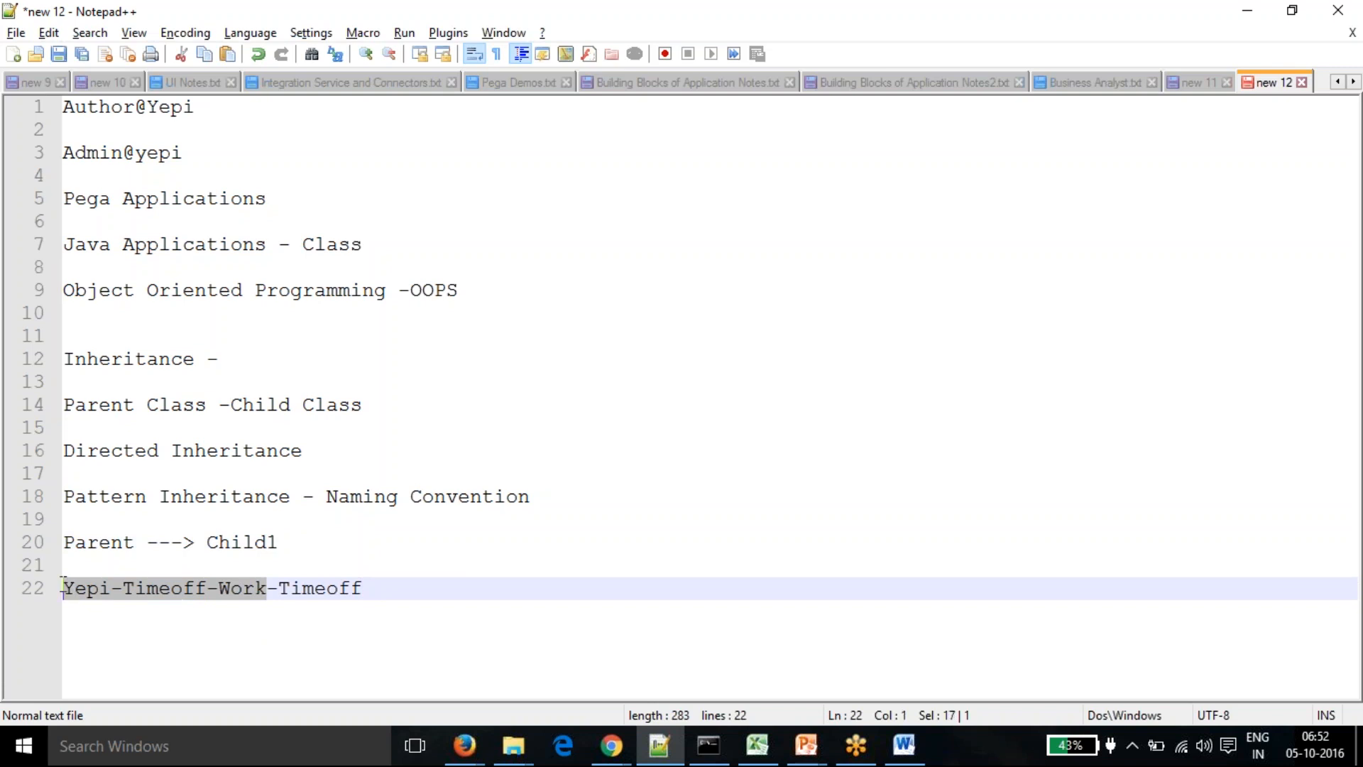
key(End)
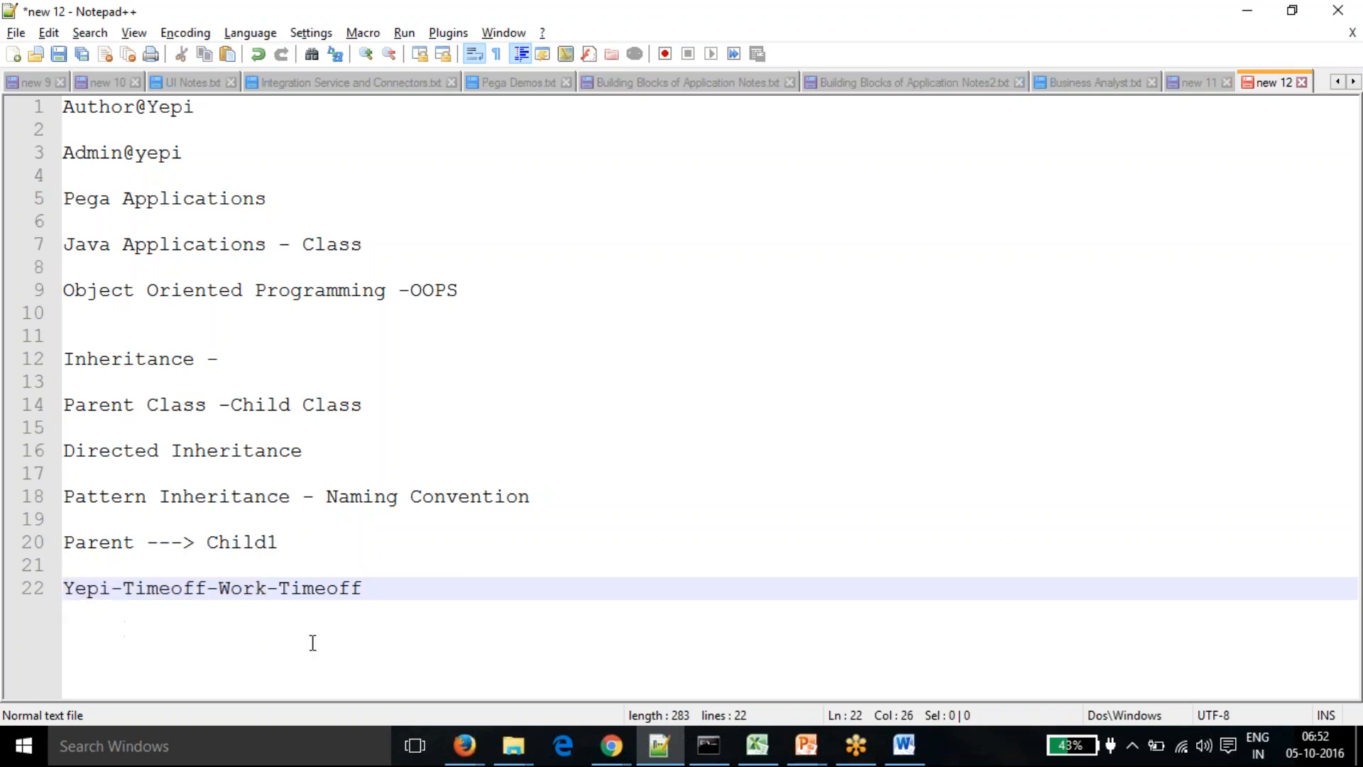
key(Return)
key(ctrl+v)
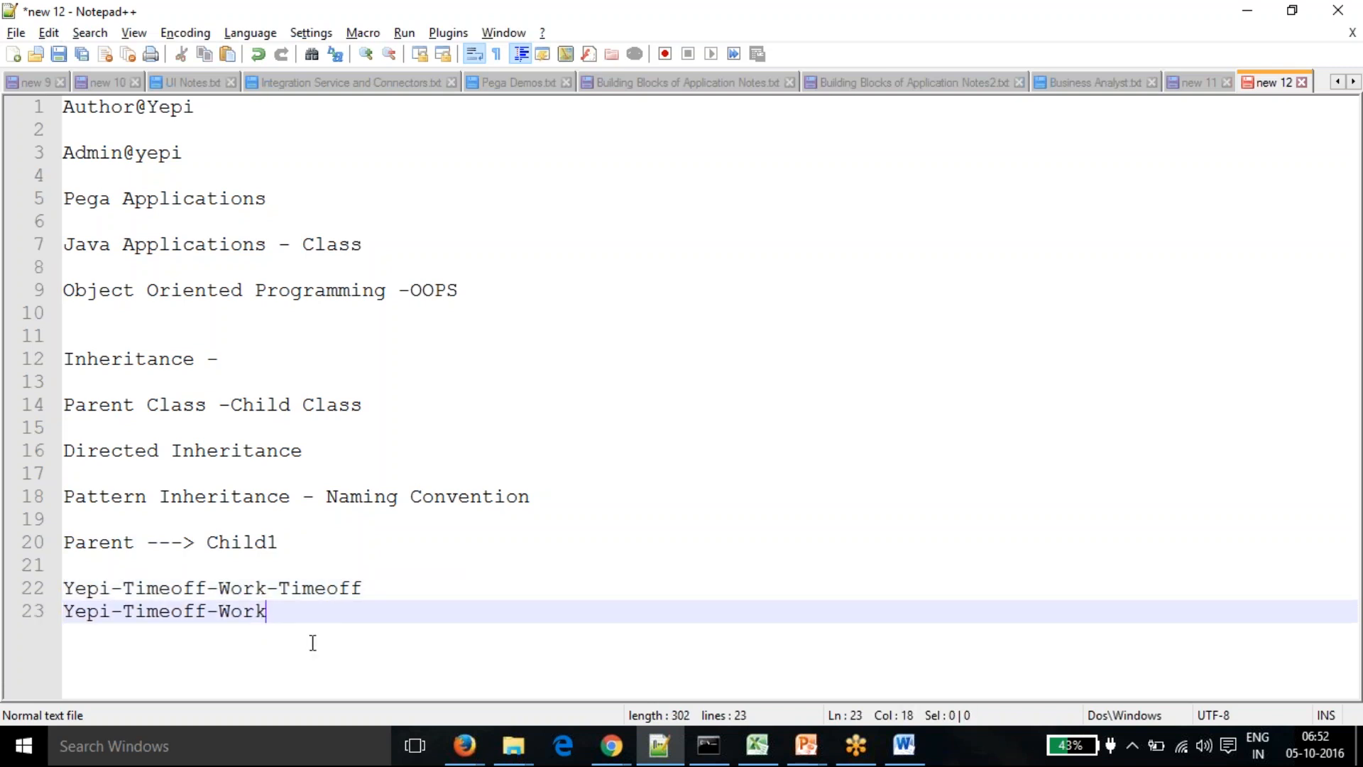
key(Return)
- Add Yepi-Timeoff and Yepi on the next two lines
drag(205, 610, 63, 610)
key(ctrl+c)
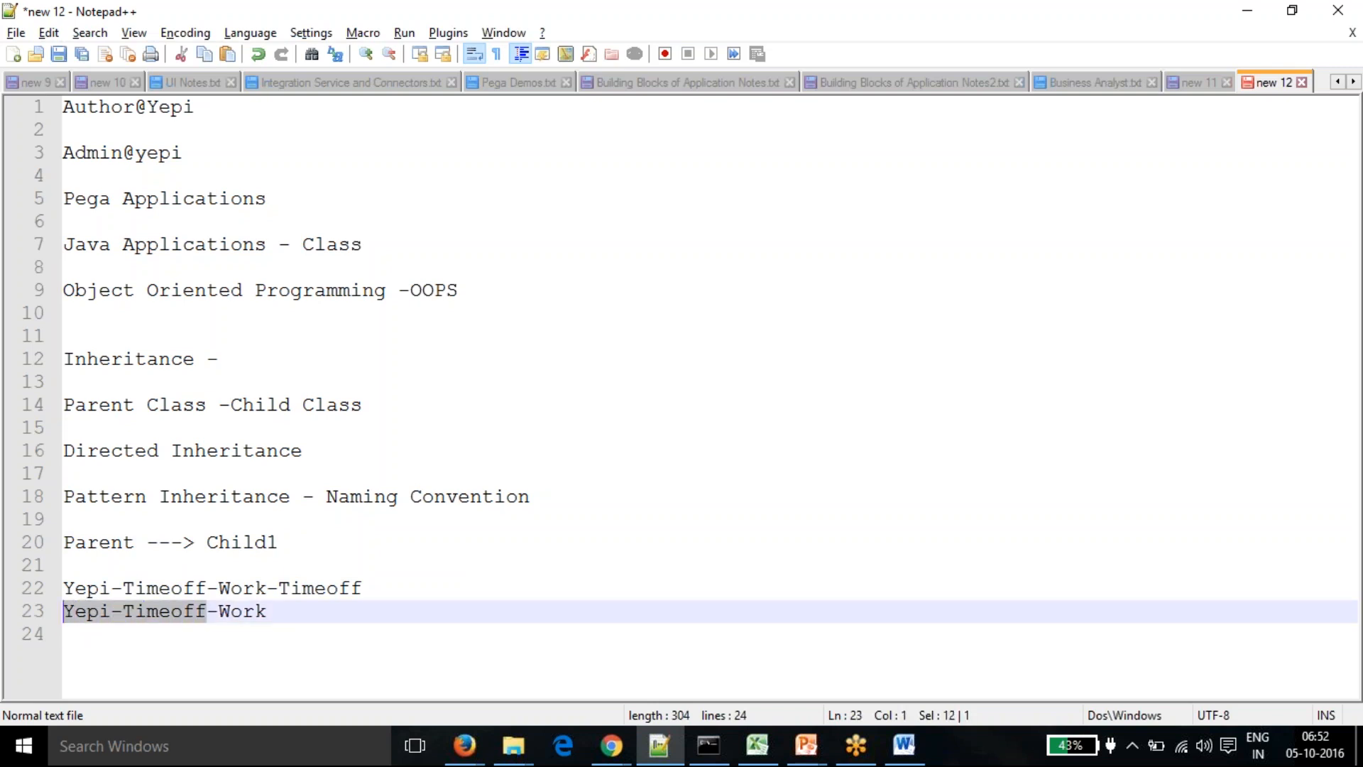
click(79, 646)
key(ctrl+v)
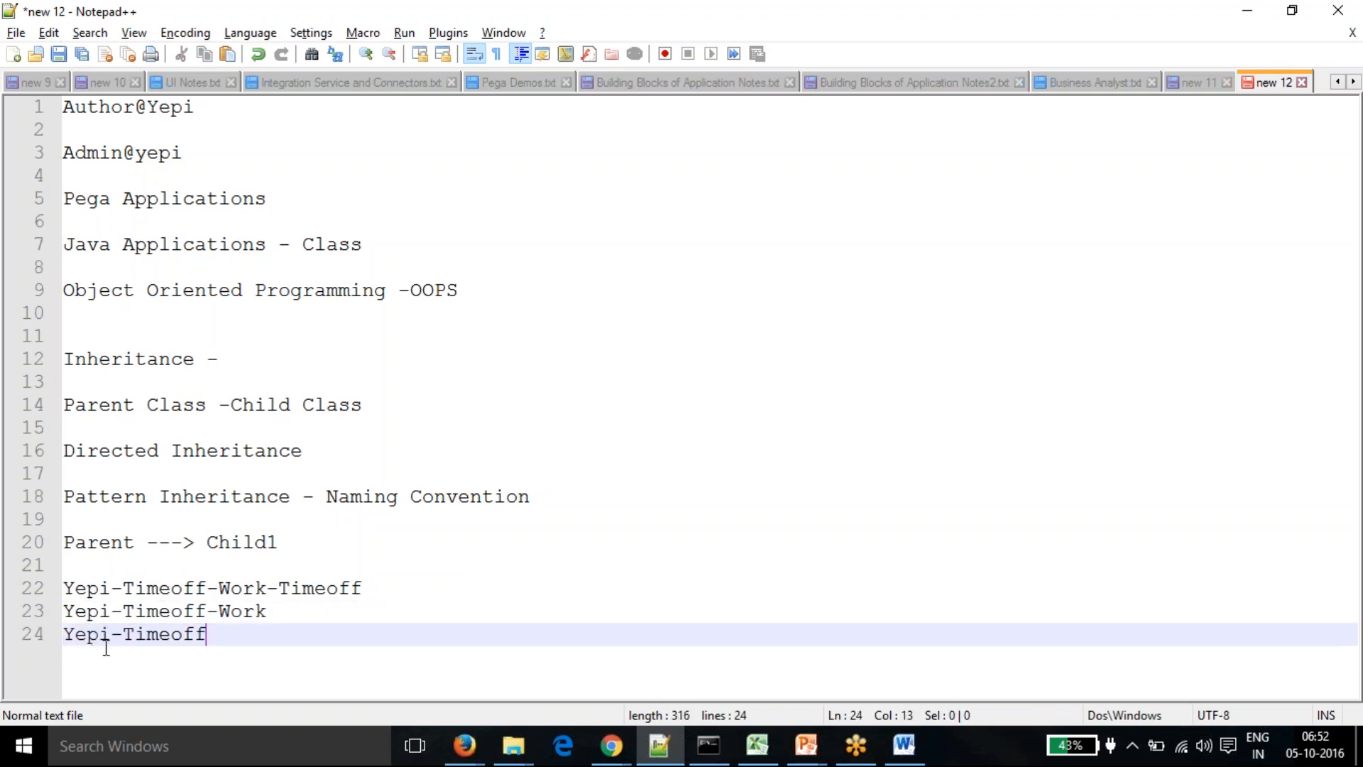
mouse_move(110, 634)
mouse_down()
mouse_move(64, 634)
mouse_move(107, 634)
mouse_up()
key(ctrl+c)
click(78, 656)
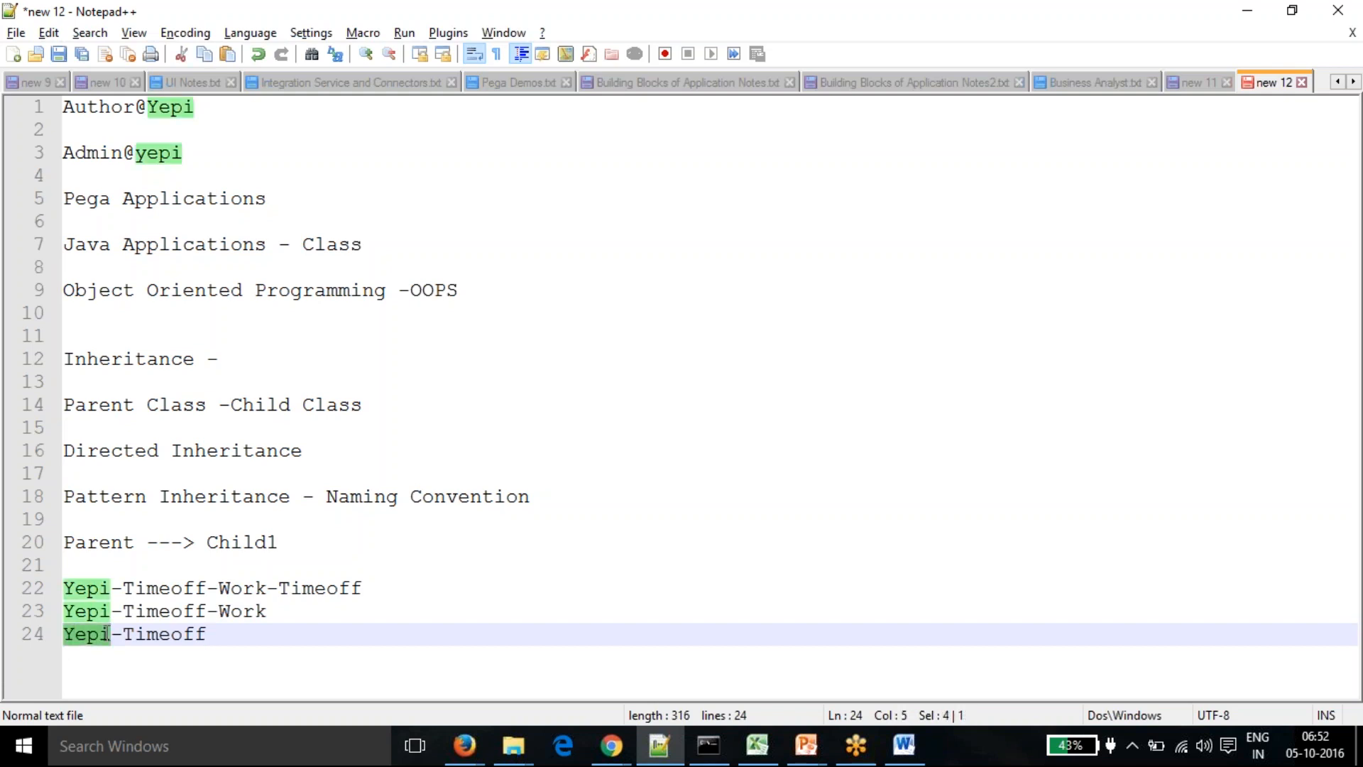
click(85, 669)
key(Return)
key(ctrl+v)
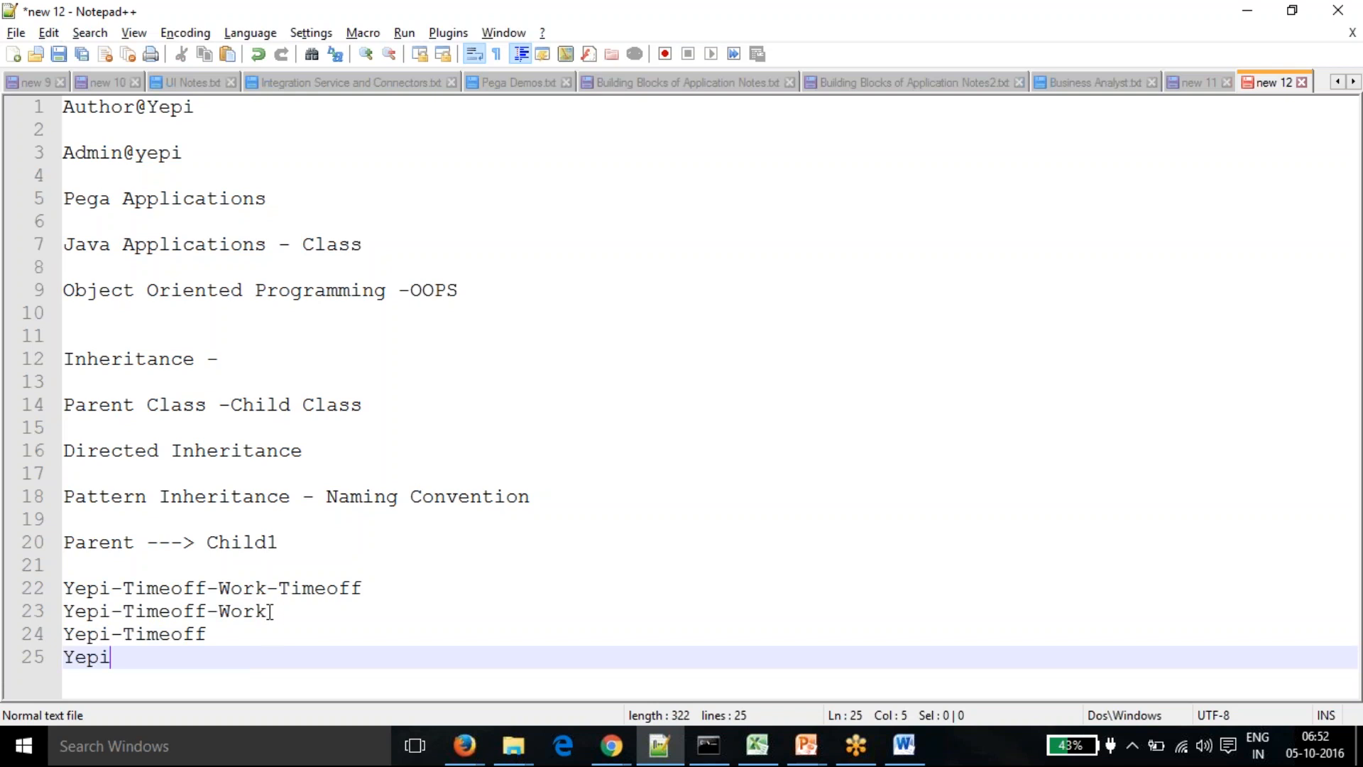
- Compare the class ID against the Directed and Pattern Inheritance notes, marking the hyphen before the last Timeoff
drag(362, 588, 64, 587)
click(170, 636)
click(364, 593)
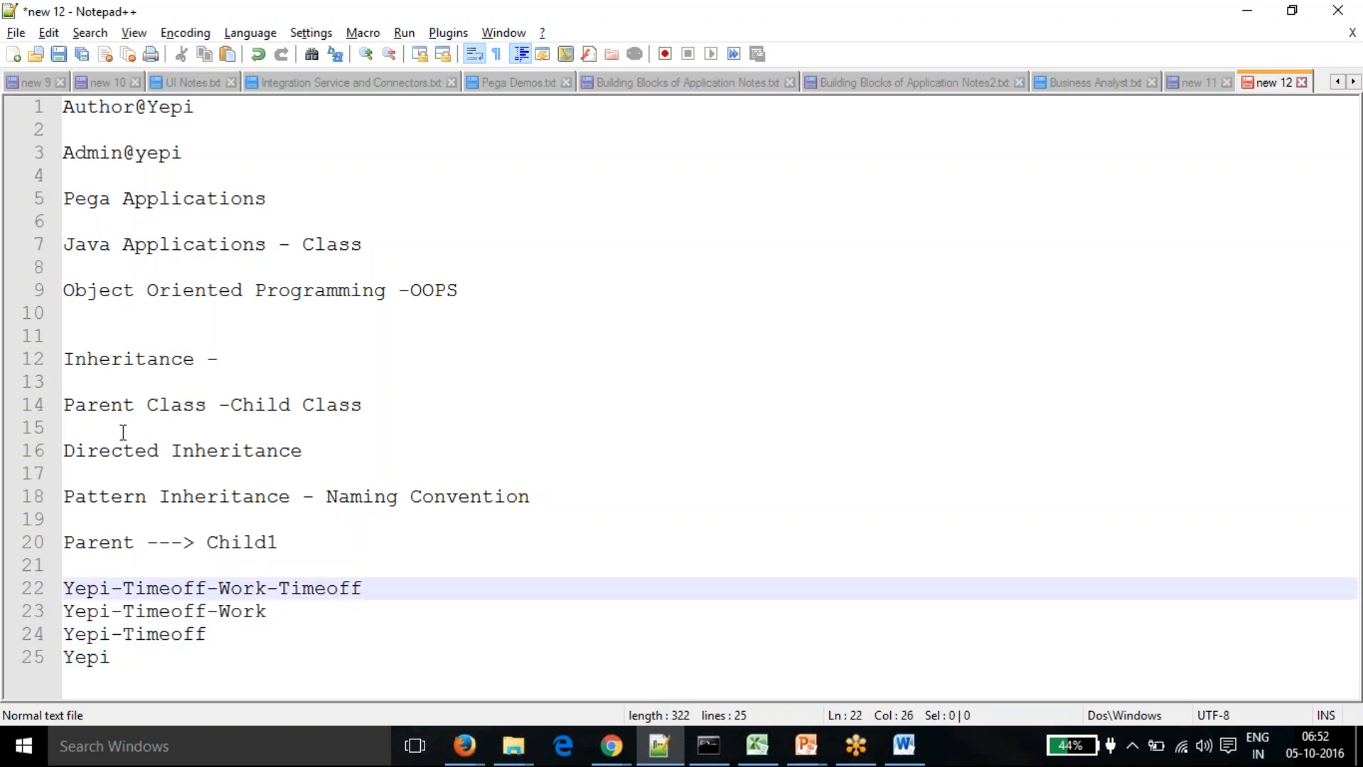
click(123, 452)
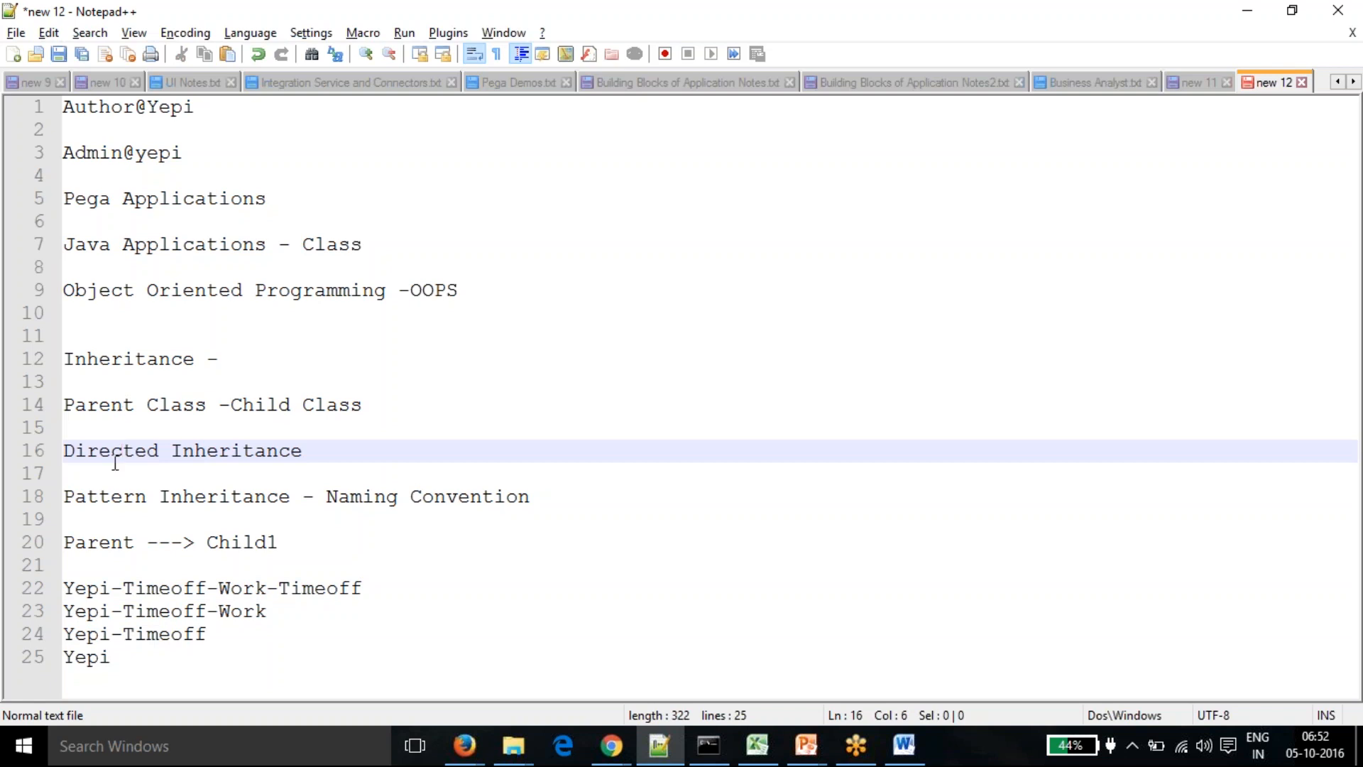
click(116, 498)
click(305, 639)
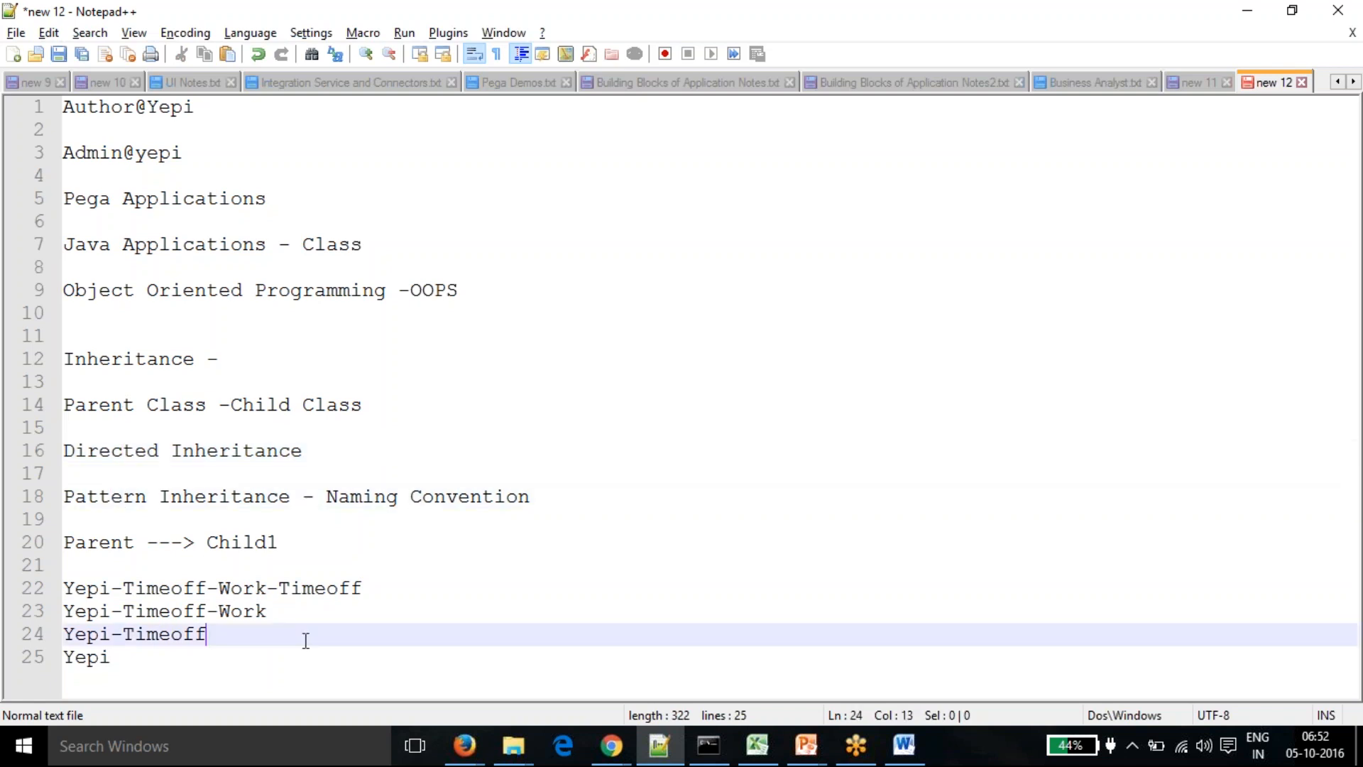
click(339, 586)
drag(281, 589, 271, 588)
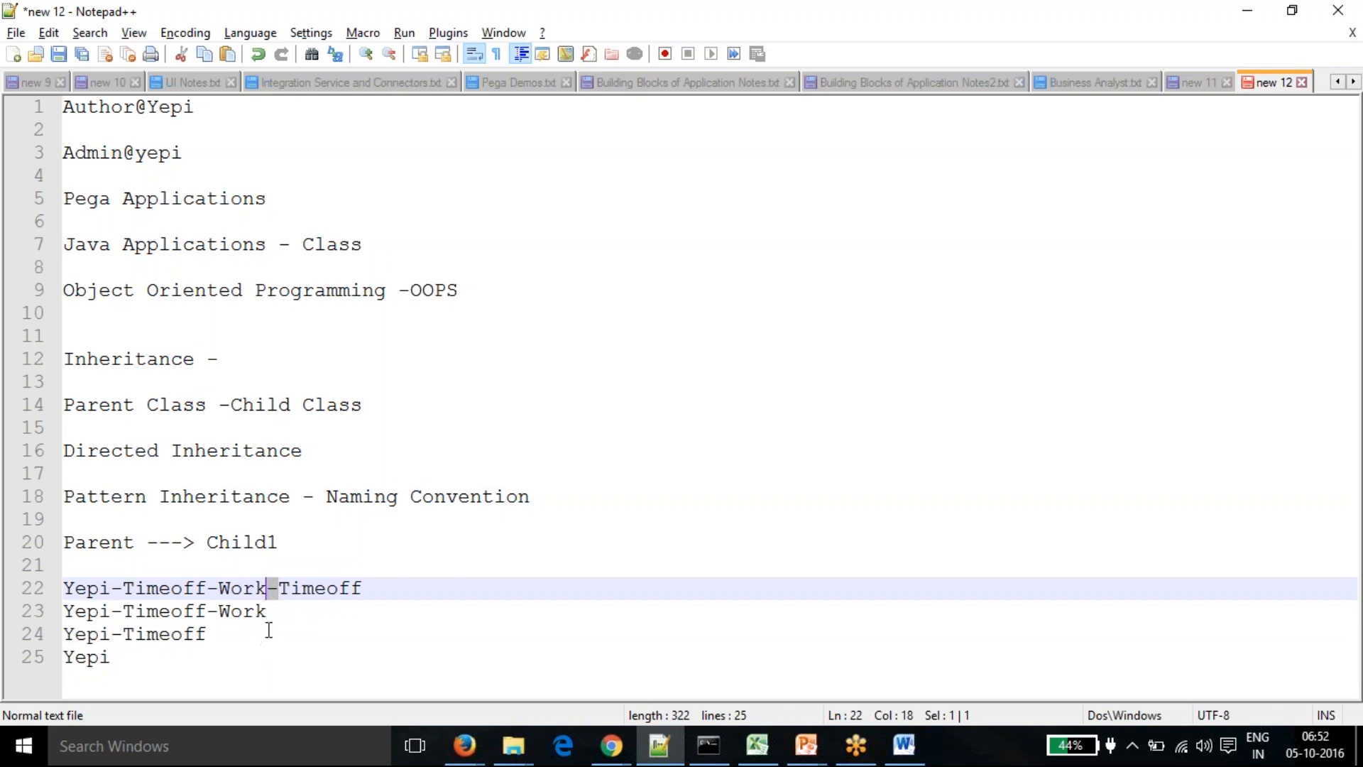
click(274, 607)
click(266, 588)
key(Down)
key(Down)
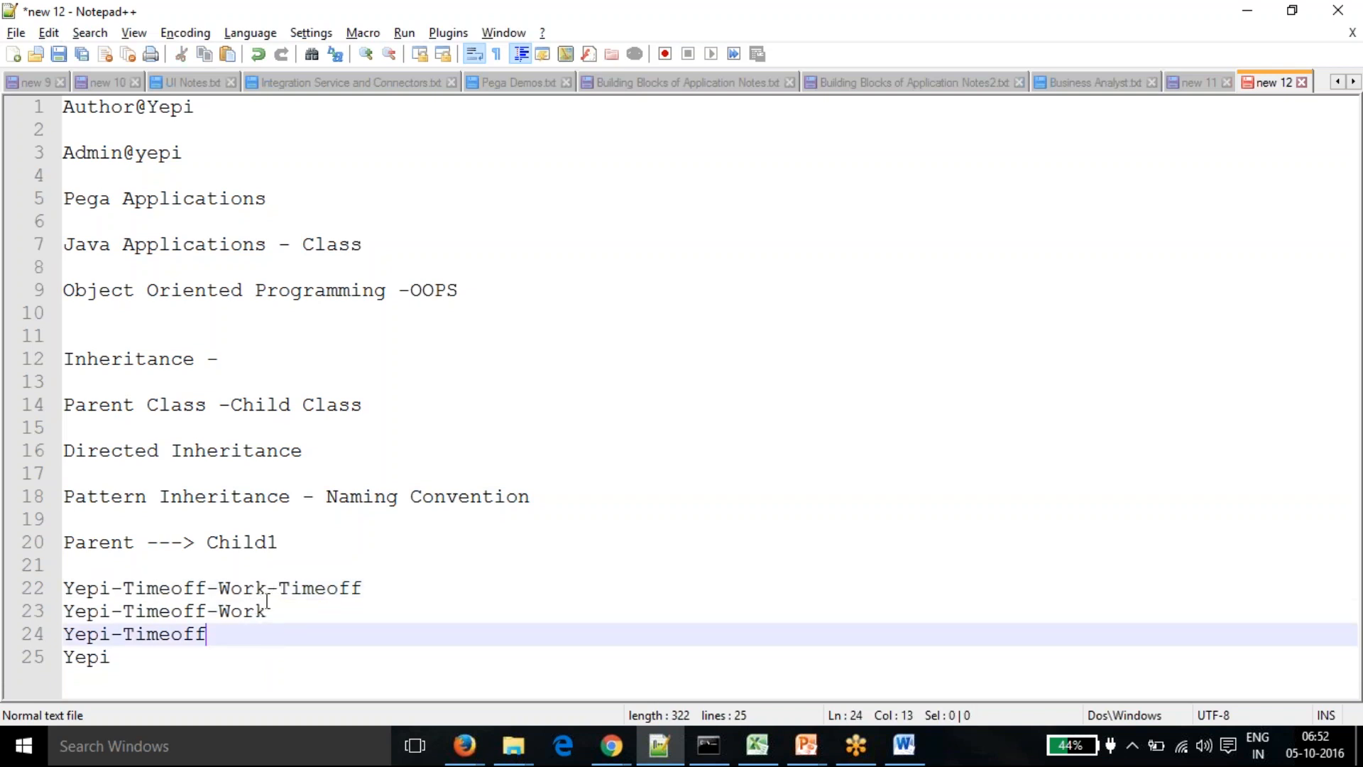
click(267, 611)
click(254, 611)
click(214, 638)
drag(268, 611, 74, 612)
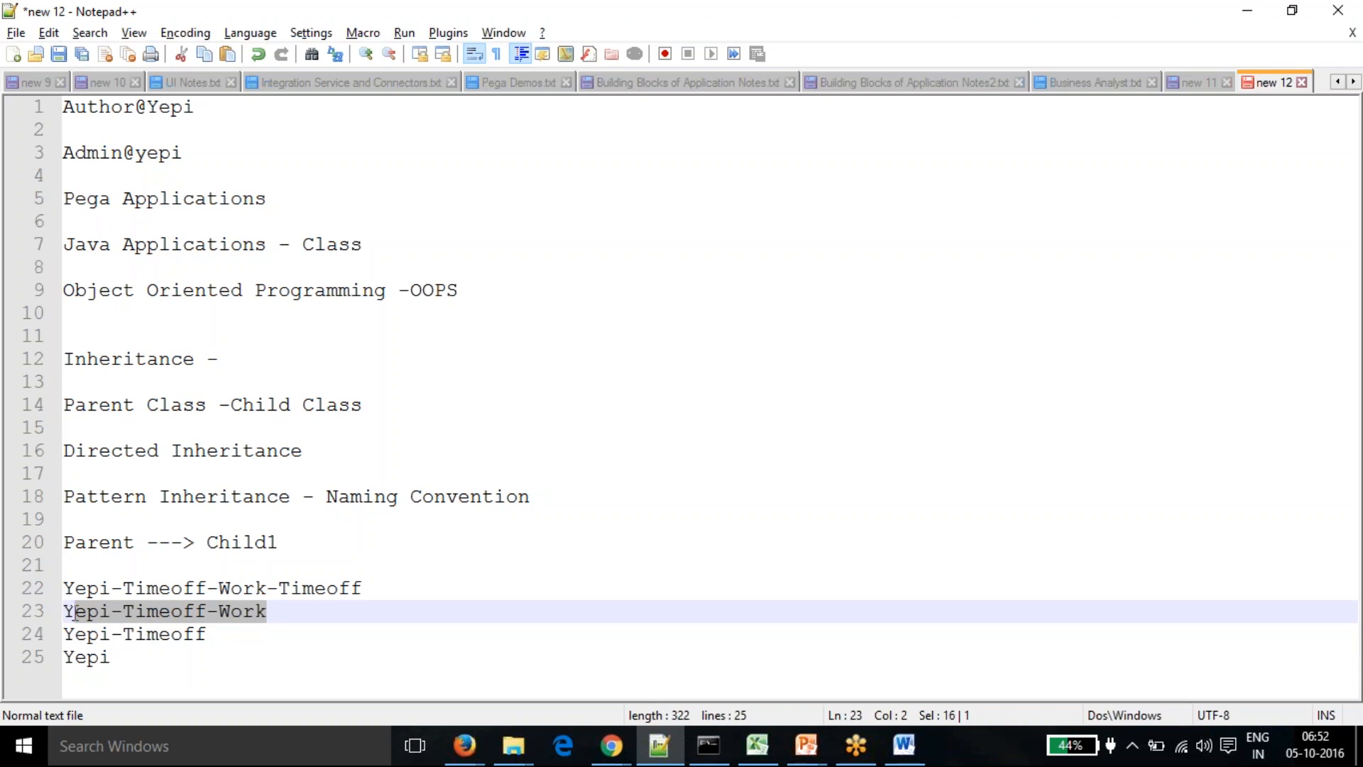
click(116, 654)
click(401, 589)
- Highlight Yepi-Timeoff-Work, Yepi-Timeoff and Yepi in turn, then add blank lines below the list
text(-)
key(Left)
key(Left)
key(Left)
key(Left)
drag(361, 587, 69, 583)
click(146, 632)
drag(267, 610, 73, 612)
click(112, 635)
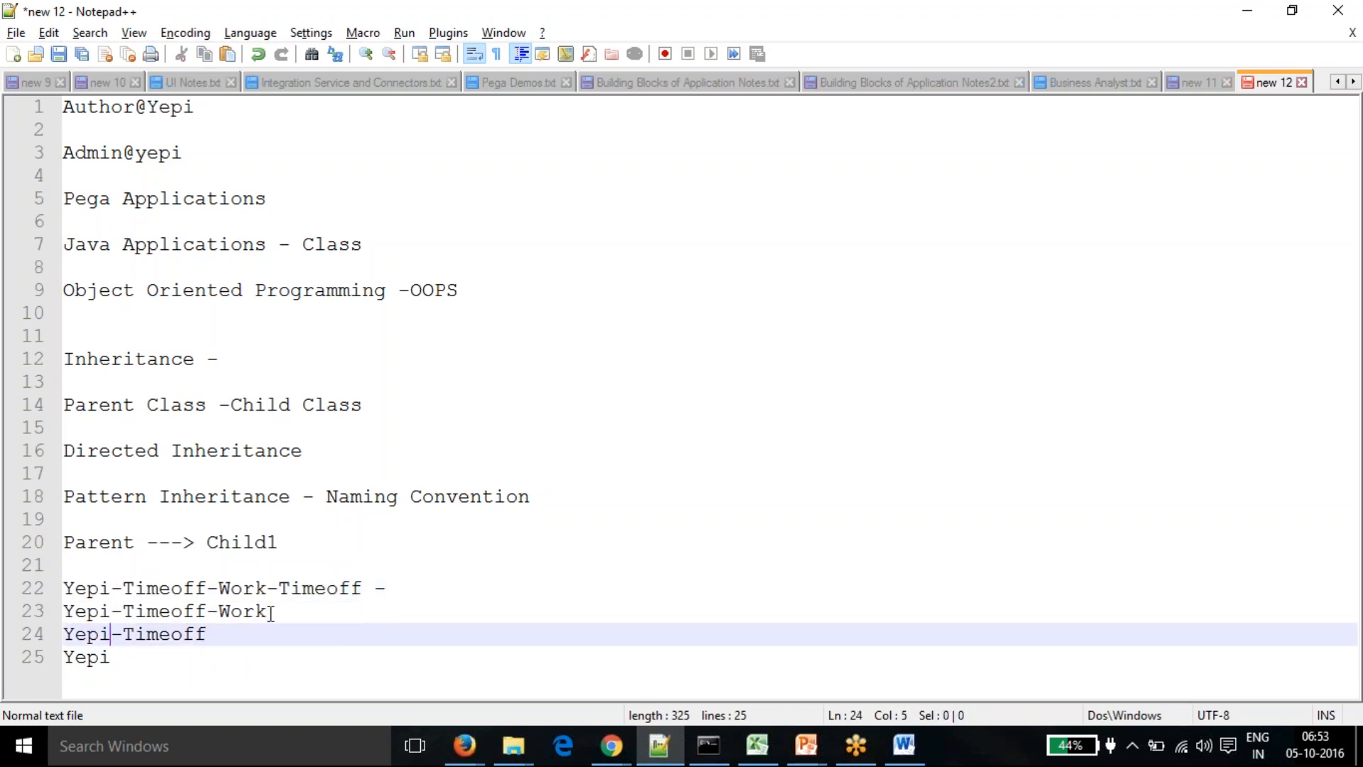
drag(267, 610, 65, 612)
click(221, 654)
drag(207, 634, 64, 657)
click(124, 649)
click(160, 635)
click(111, 657)
key(End)
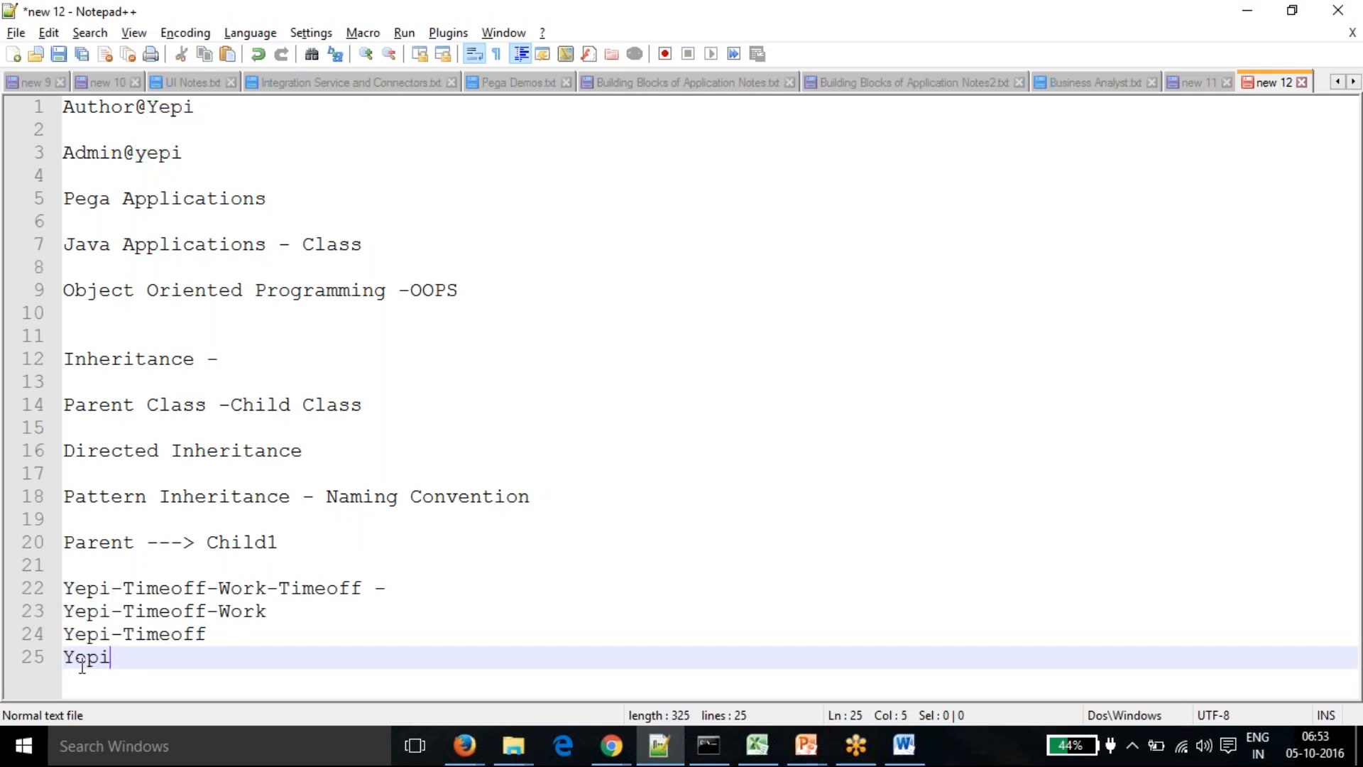
key(Return)
key(Return)
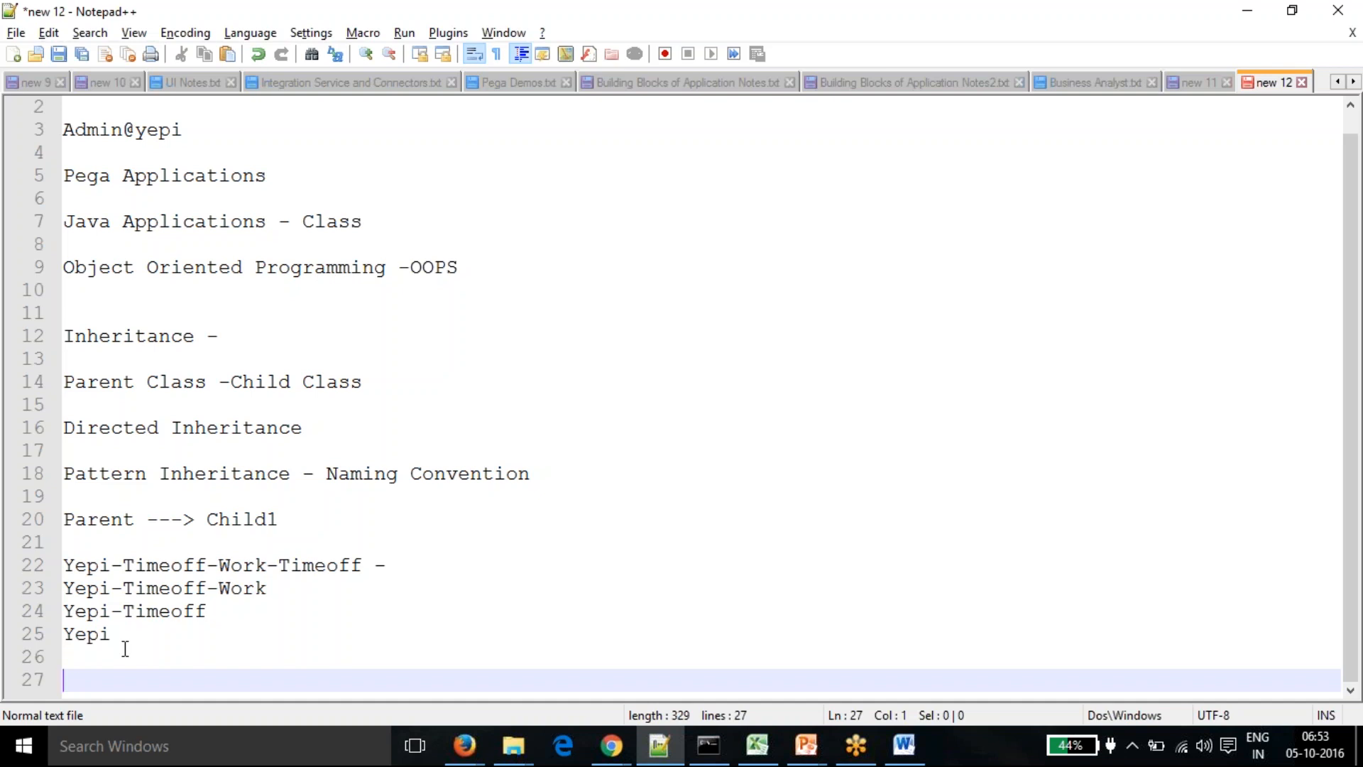
click(332, 406)
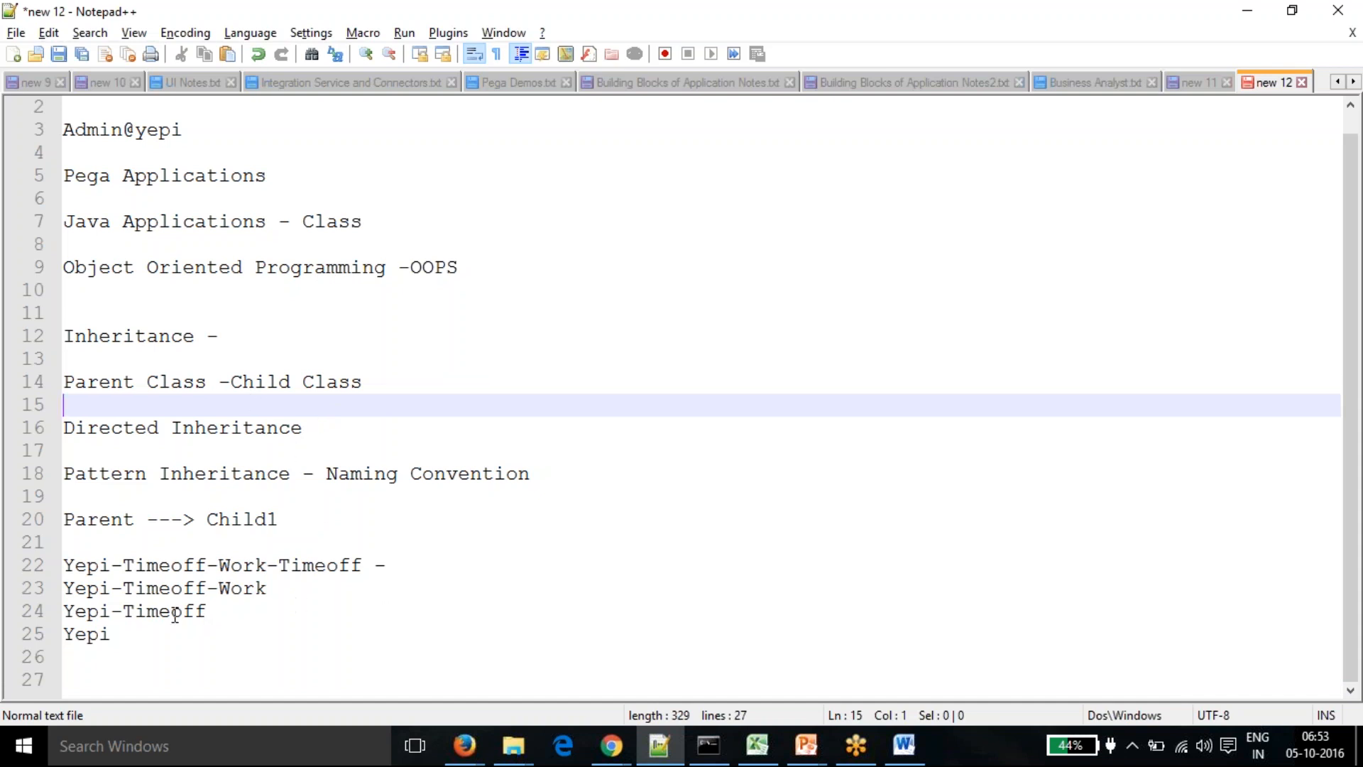
click(307, 528)
key(Return)
key(Return)
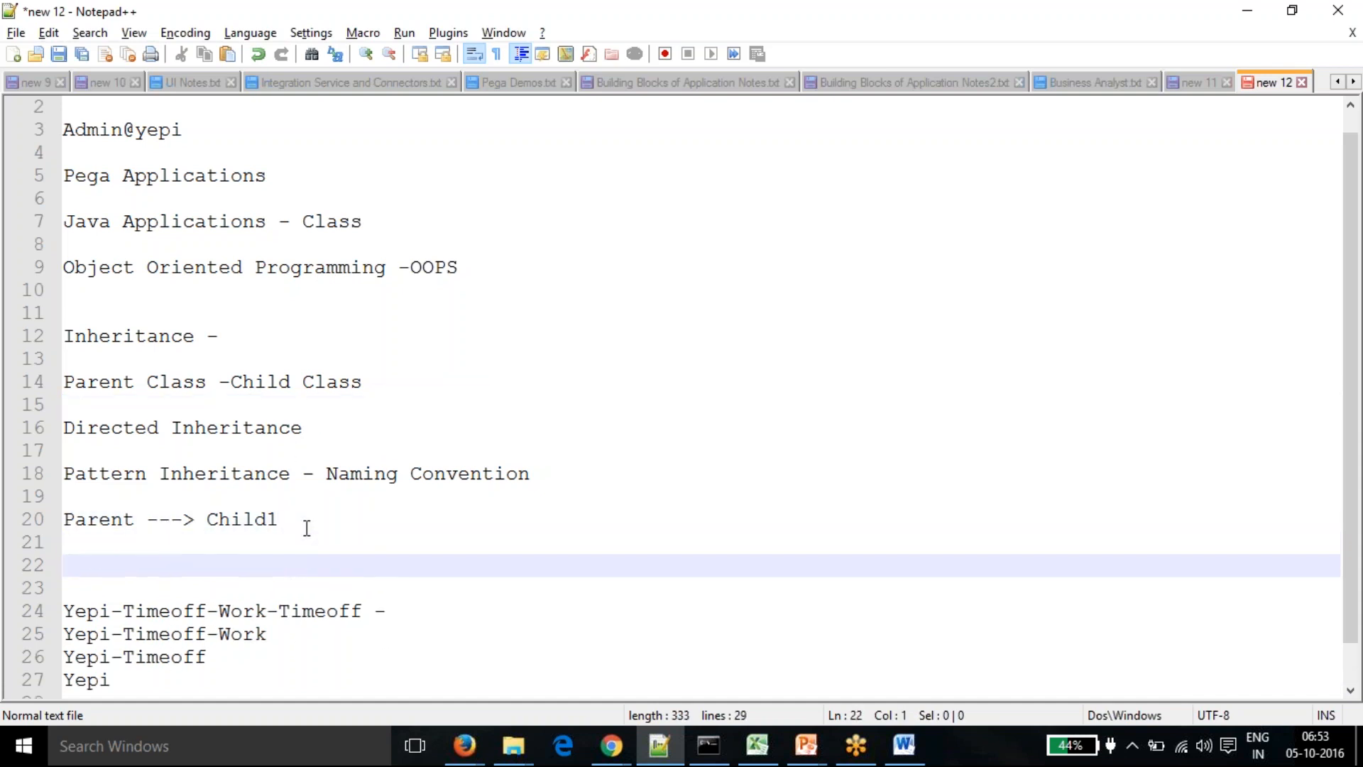
text(Proerty - First)
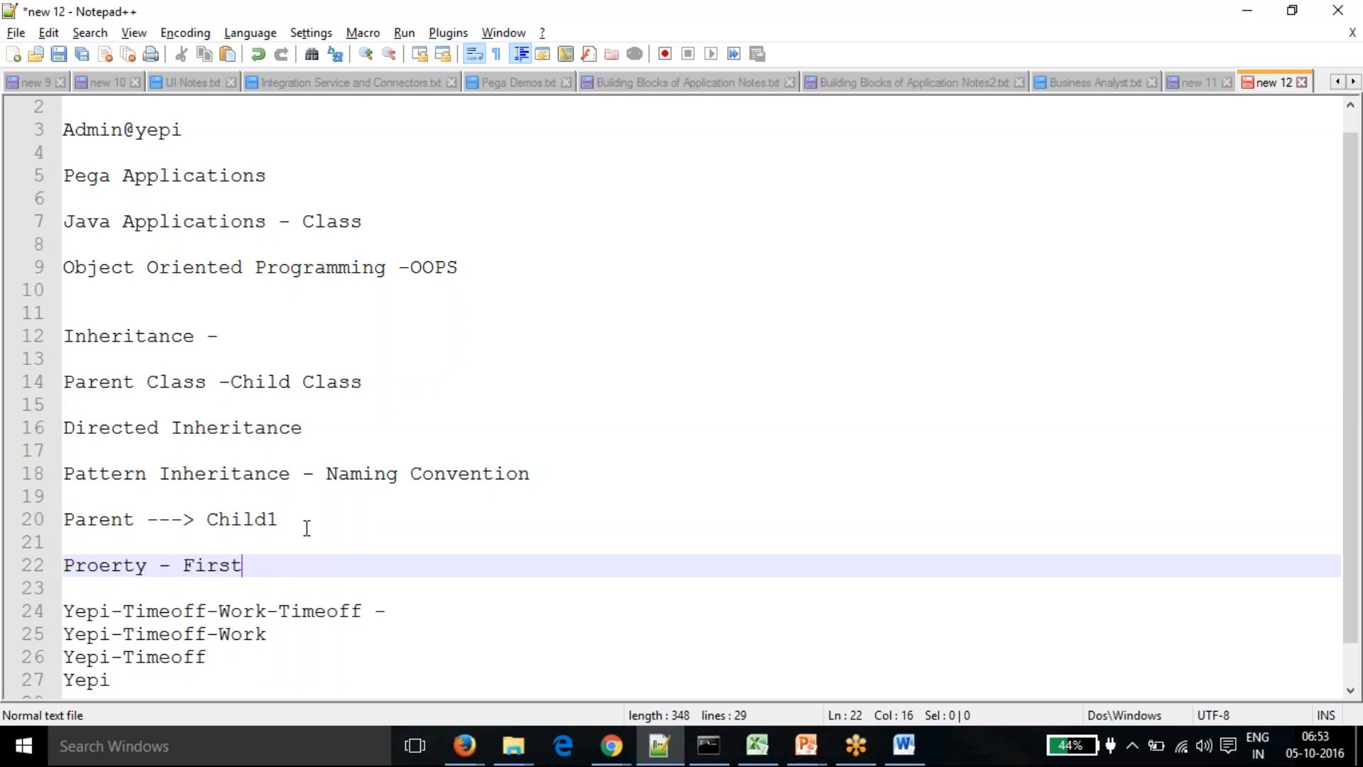
text(Name)
scroll(147, 666, down, 1)
click(137, 641)
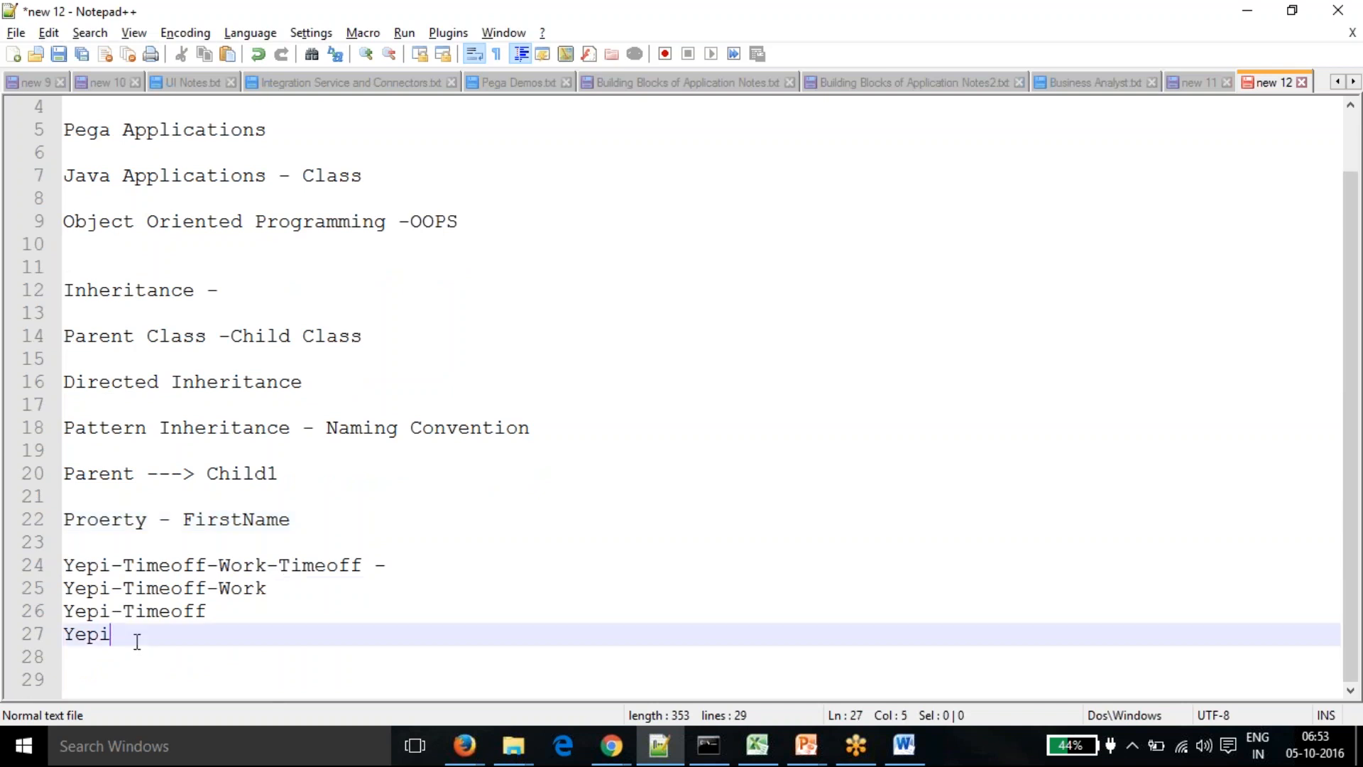
text(- FirstName)
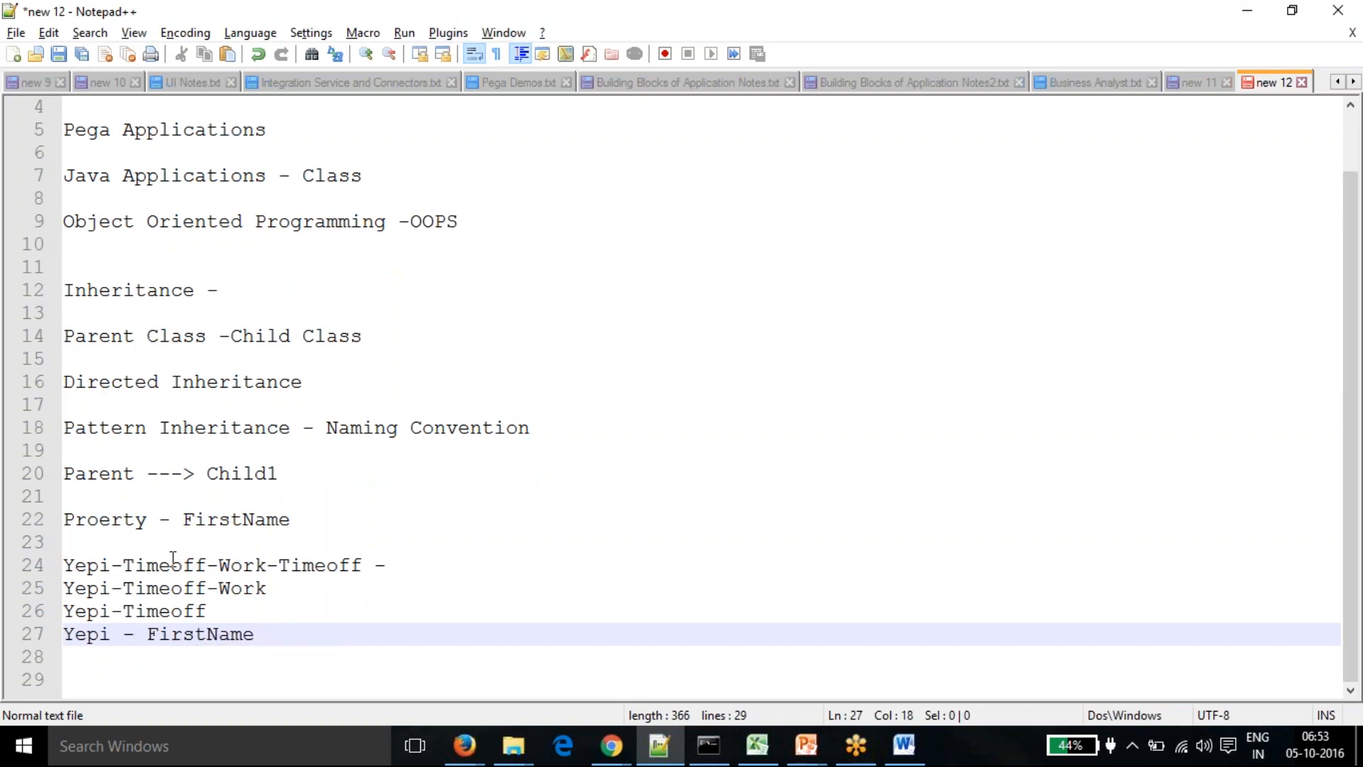
drag(194, 519, 260, 517)
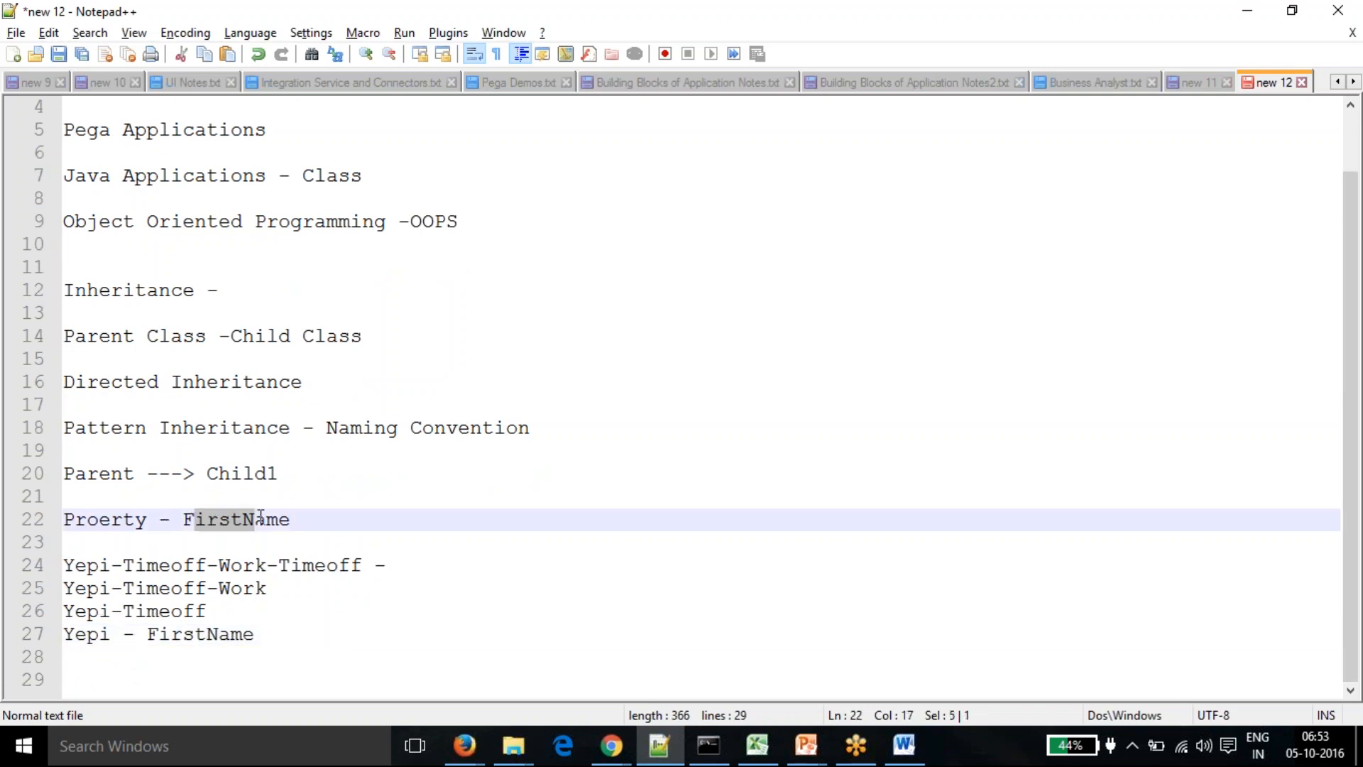
click(231, 586)
drag(147, 634, 255, 635)
click(221, 671)
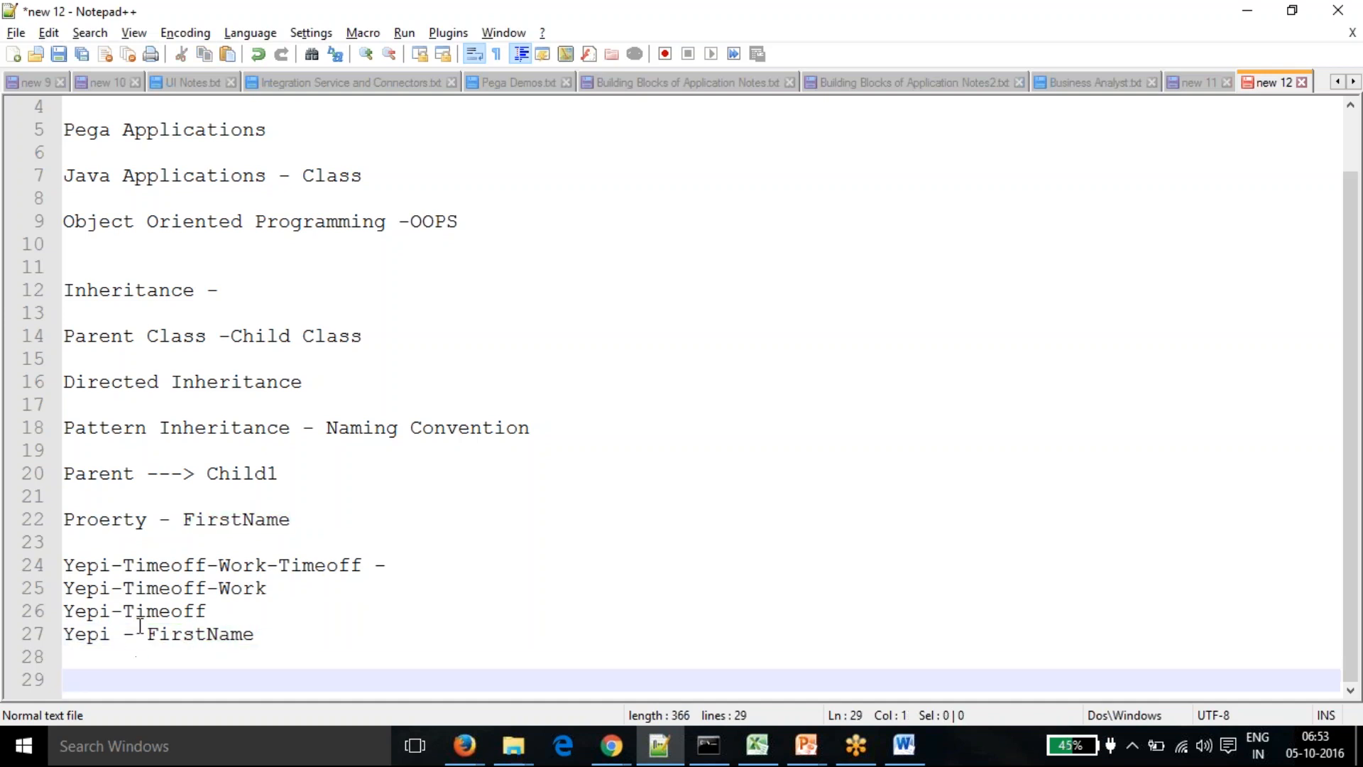
drag(147, 634, 242, 634)
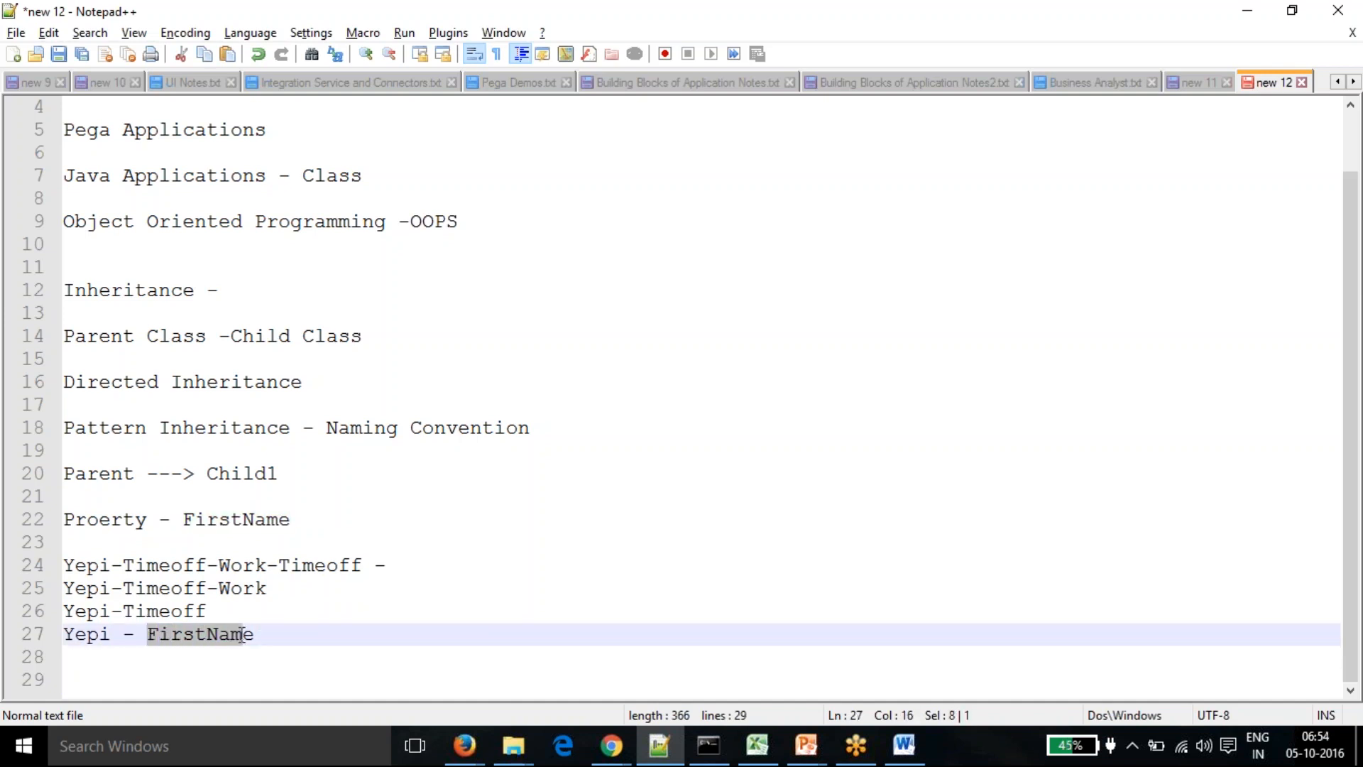
click(347, 565)
click(256, 585)
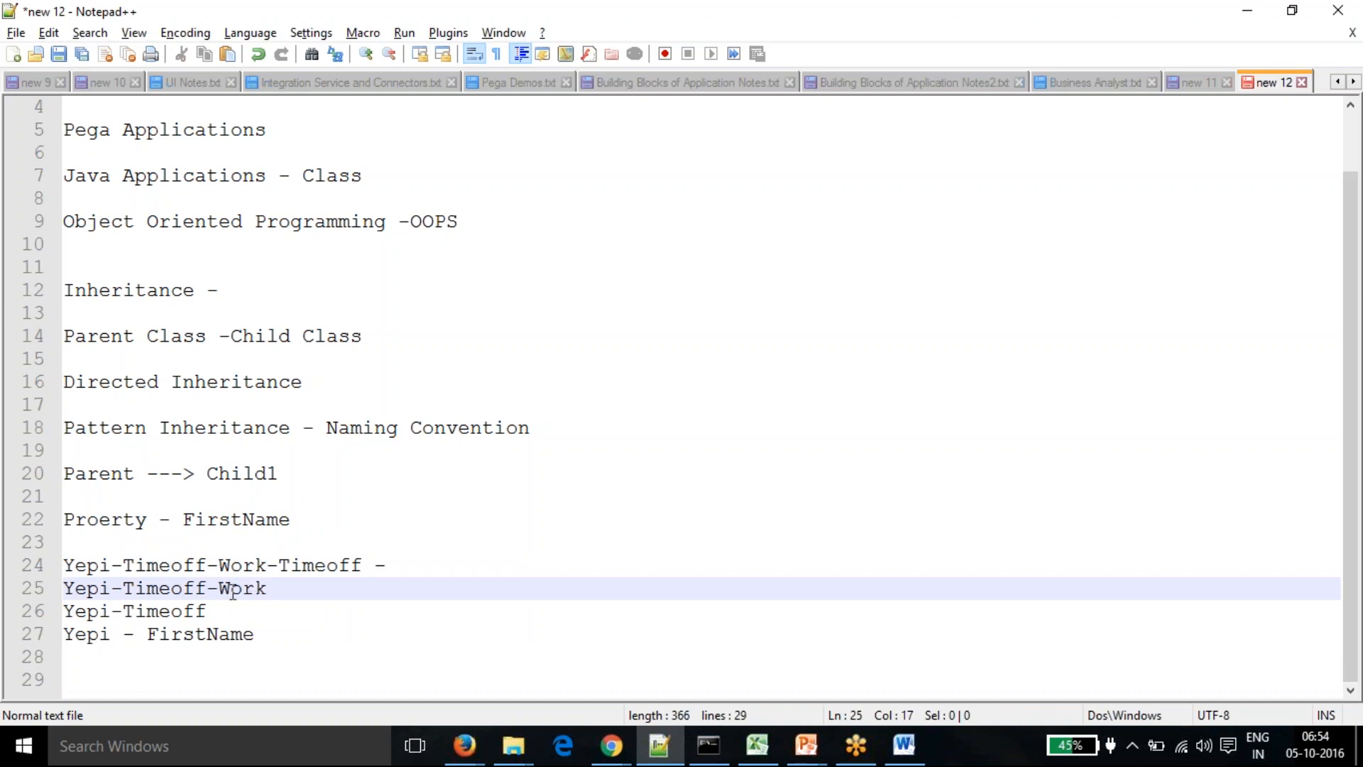
click(182, 610)
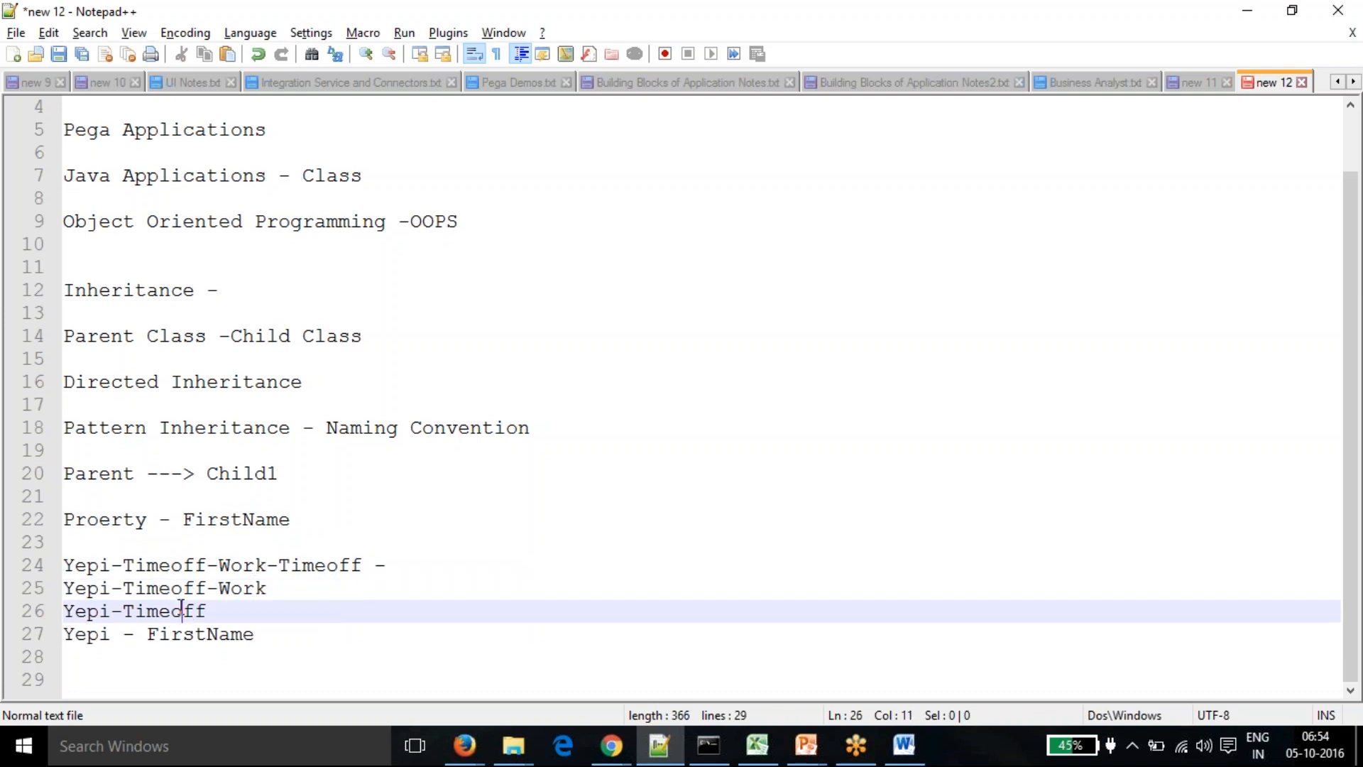
click(88, 632)
click(110, 631)
drag(110, 631, 65, 566)
click(86, 634)
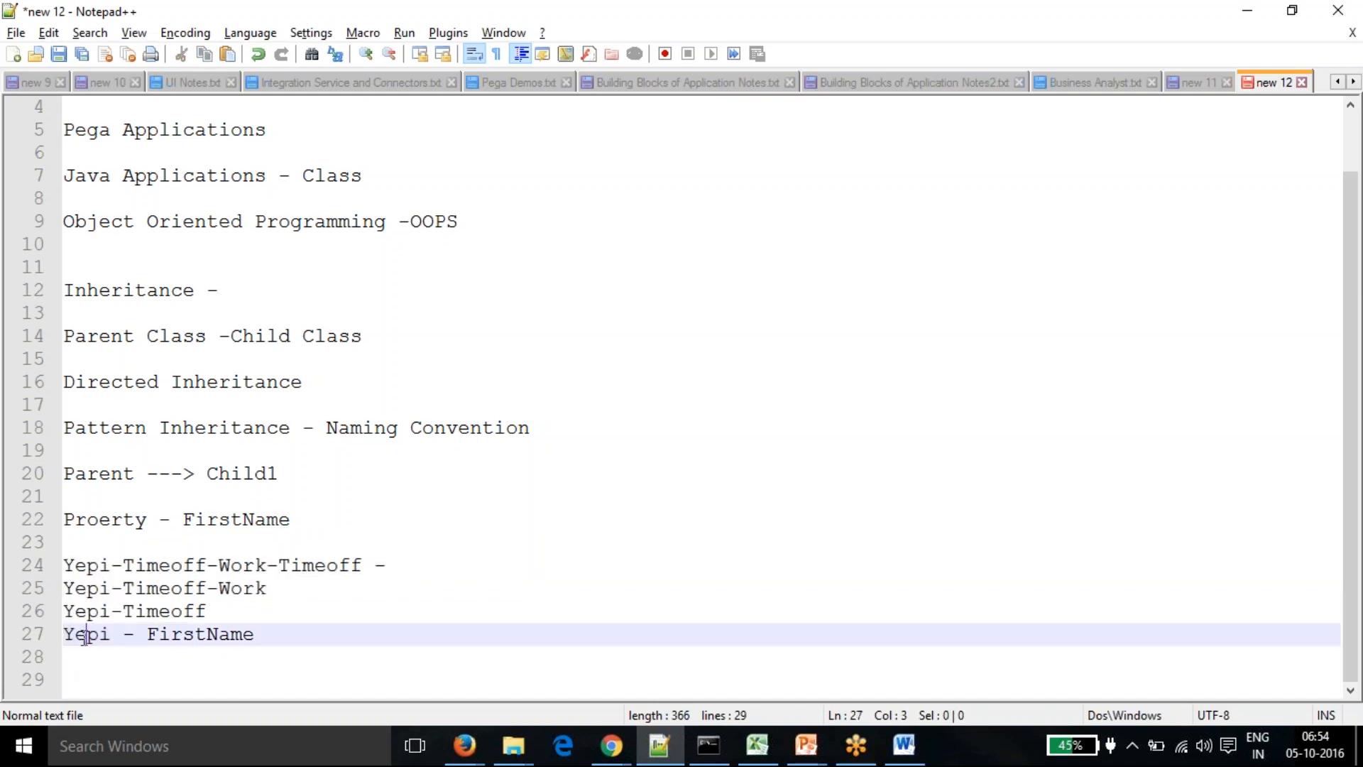
drag(147, 634, 254, 634)
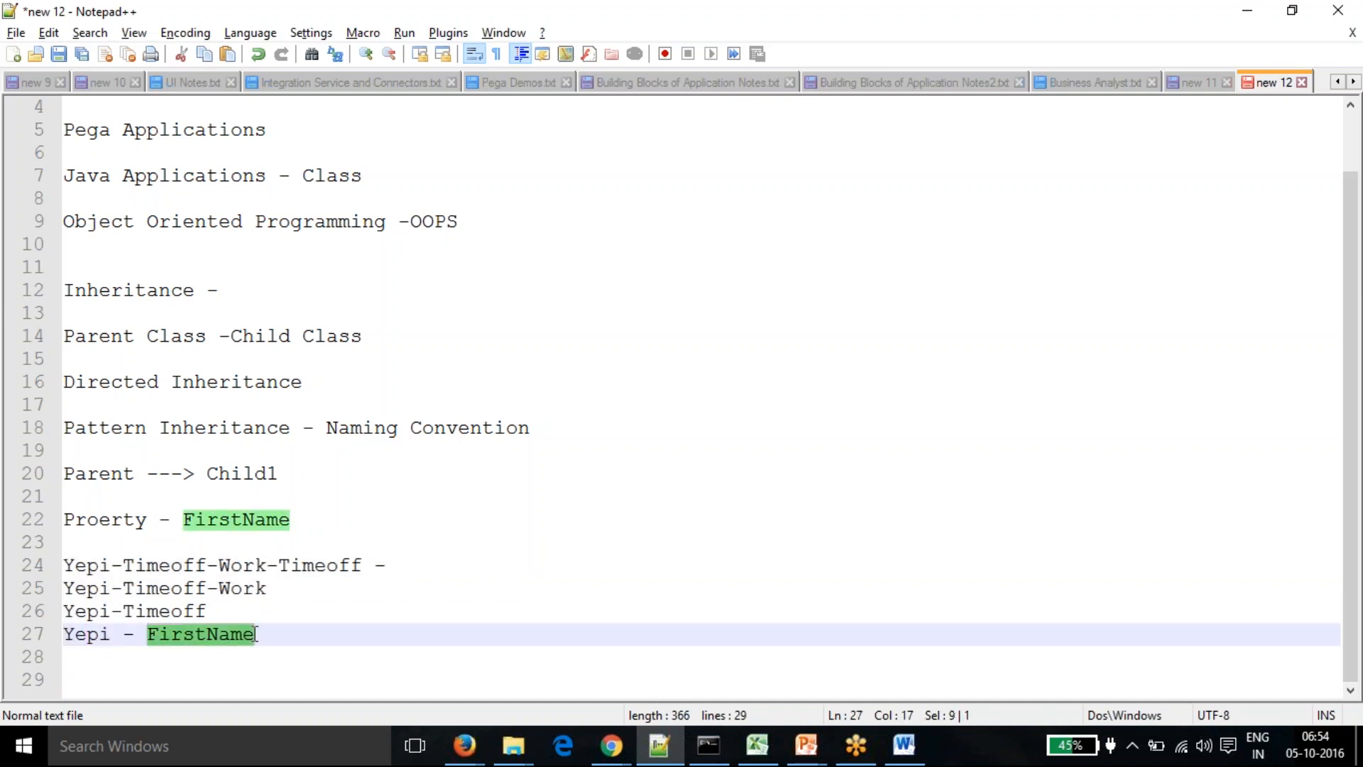
click(281, 634)
click(339, 565)
click(438, 565)
- Append ' Rule - FirstName' to line 24 and compare it with the Yepi - FirstName line
text(R)
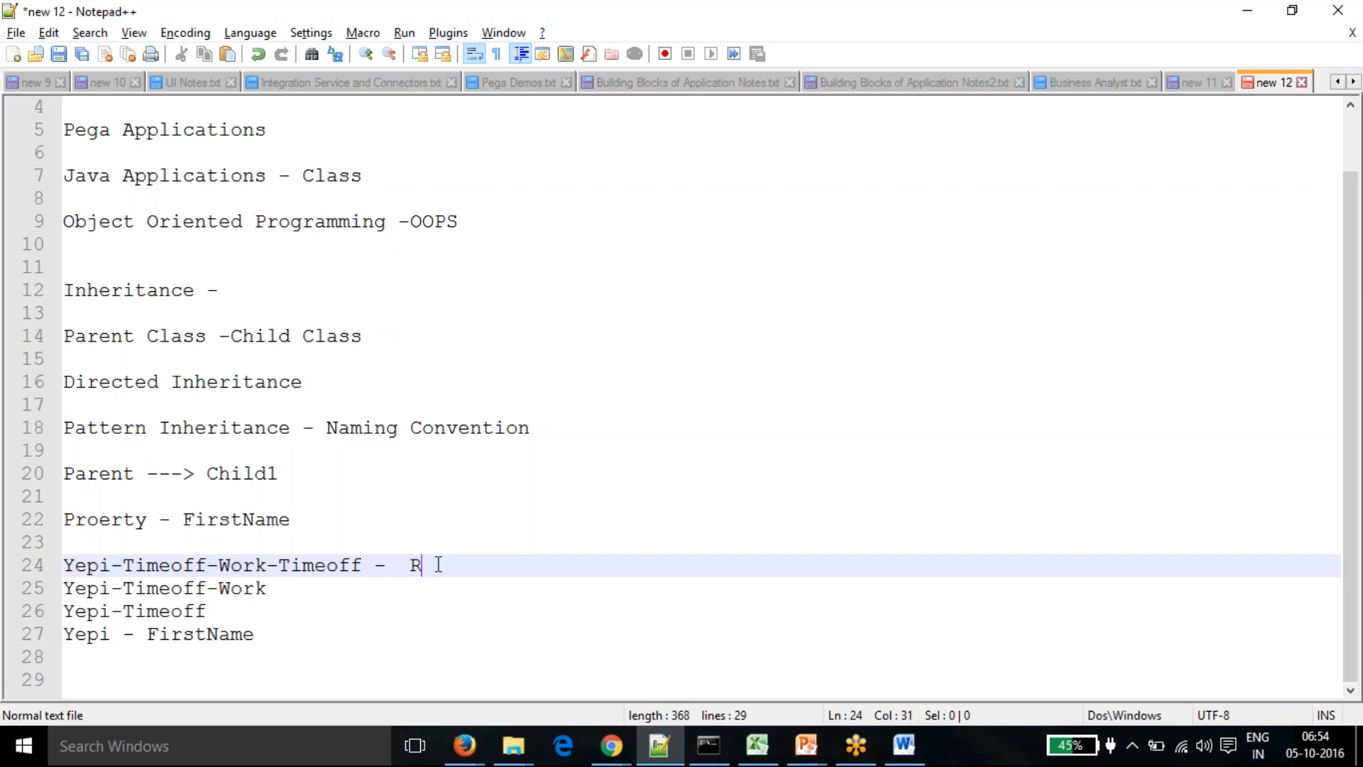
text(ule - F)
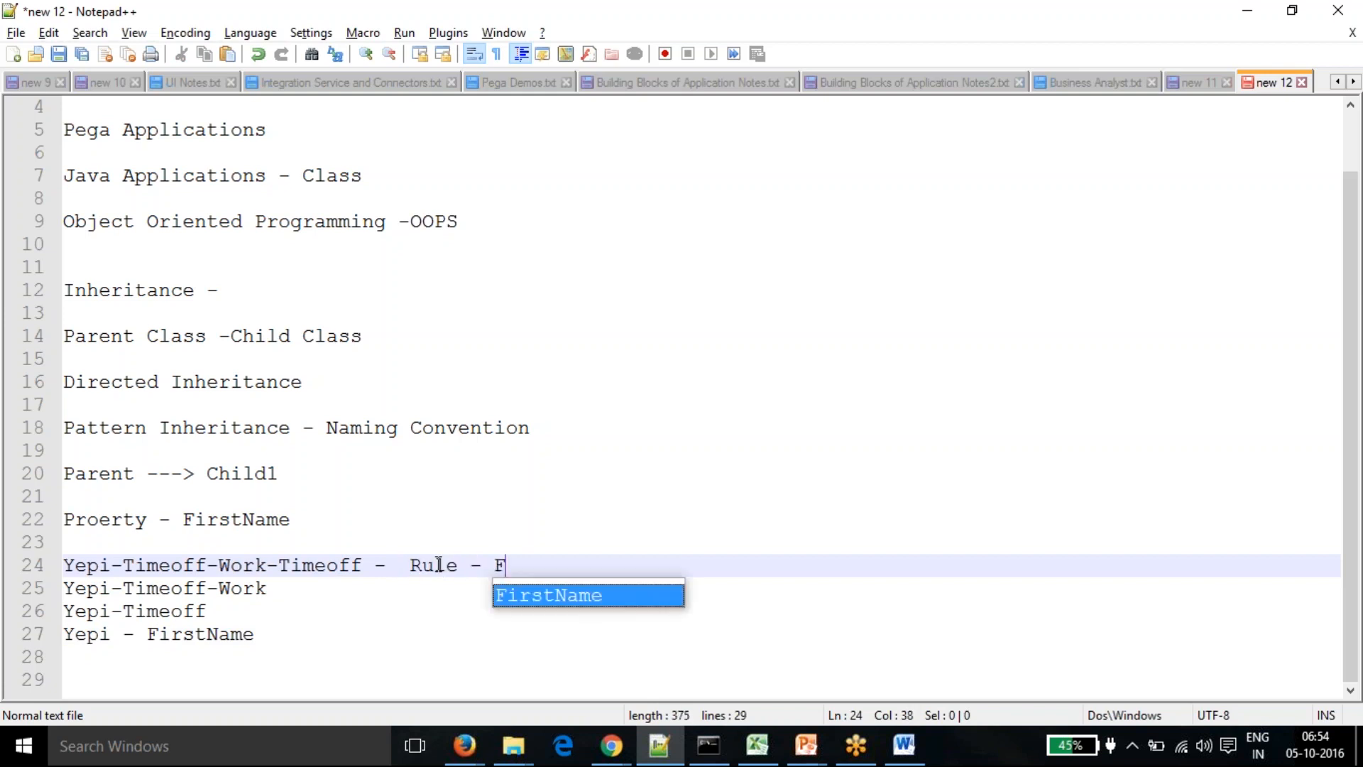
text(irstName)
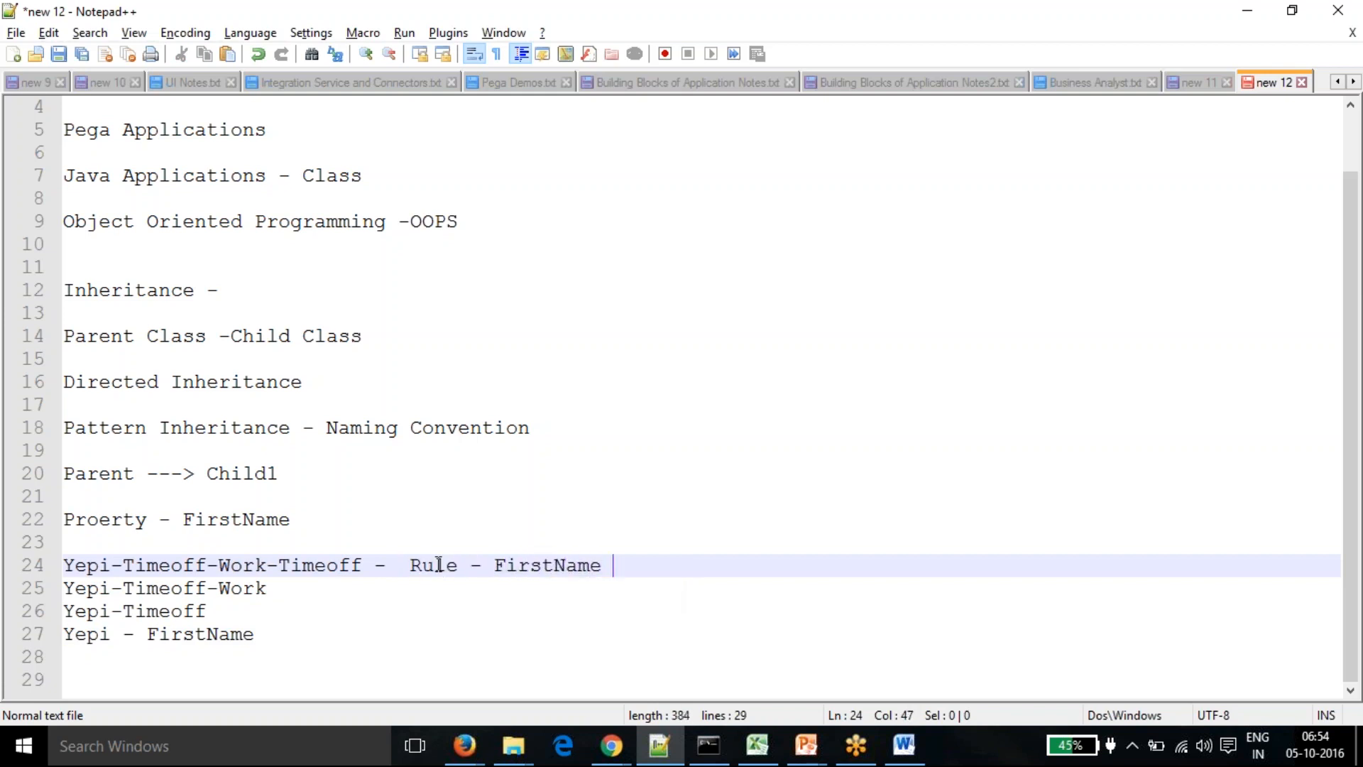
click(513, 565)
drag(64, 634, 257, 634)
click(333, 625)
click(512, 566)
drag(497, 566, 603, 565)
click(481, 588)
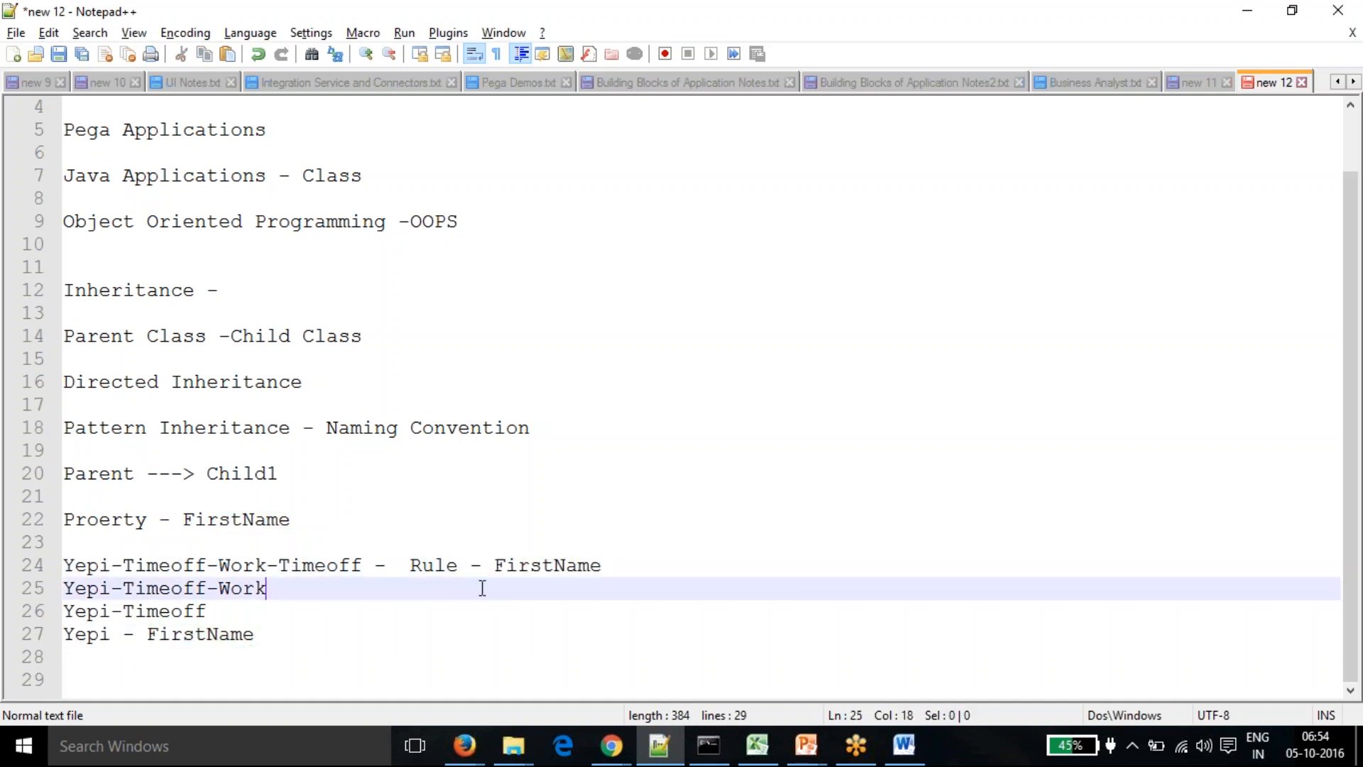
- Highlight 'Rule', then the Yepi-Timeoff-Work-Timeoff and Yepi-Timeoff-Work class names in turn
drag(458, 566, 410, 566)
click(450, 588)
drag(356, 566, 64, 565)
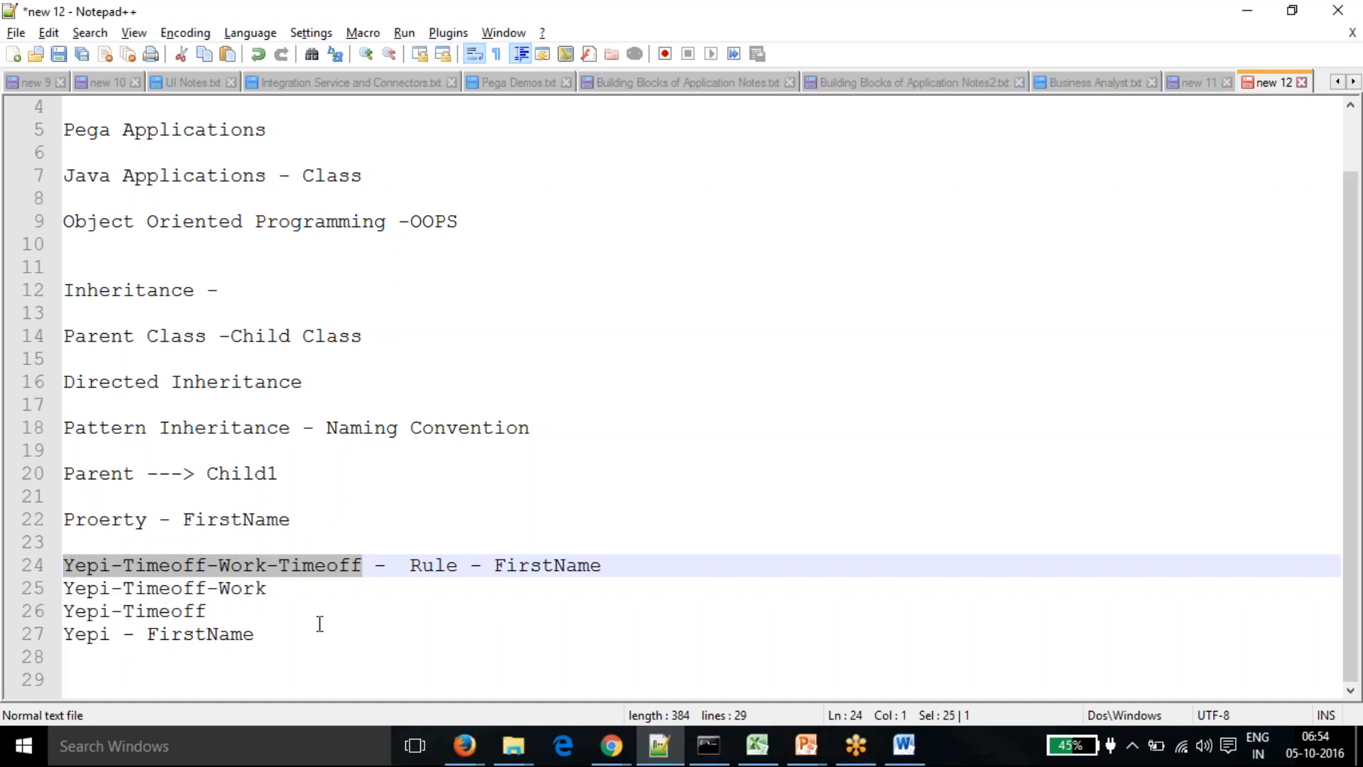
drag(362, 568, 63, 589)
click(264, 590)
click(220, 594)
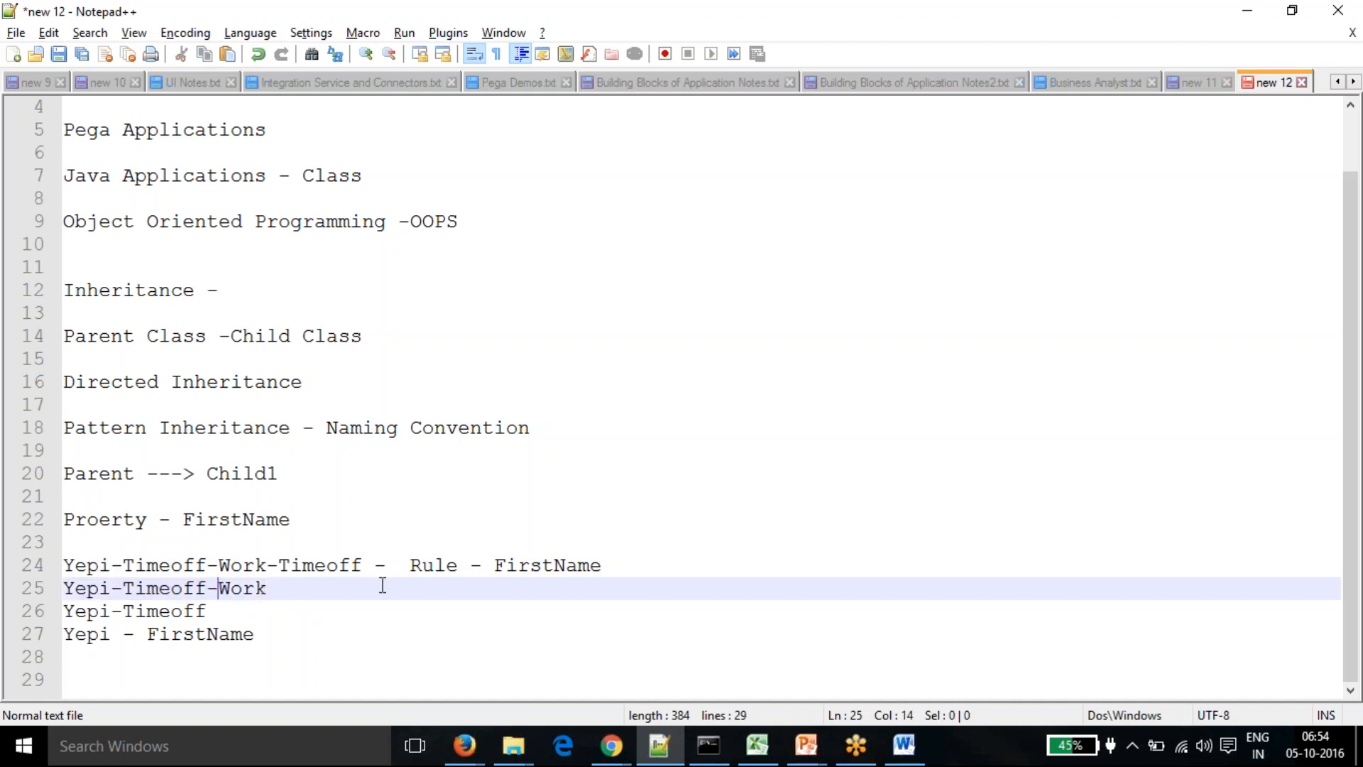
click(175, 520)
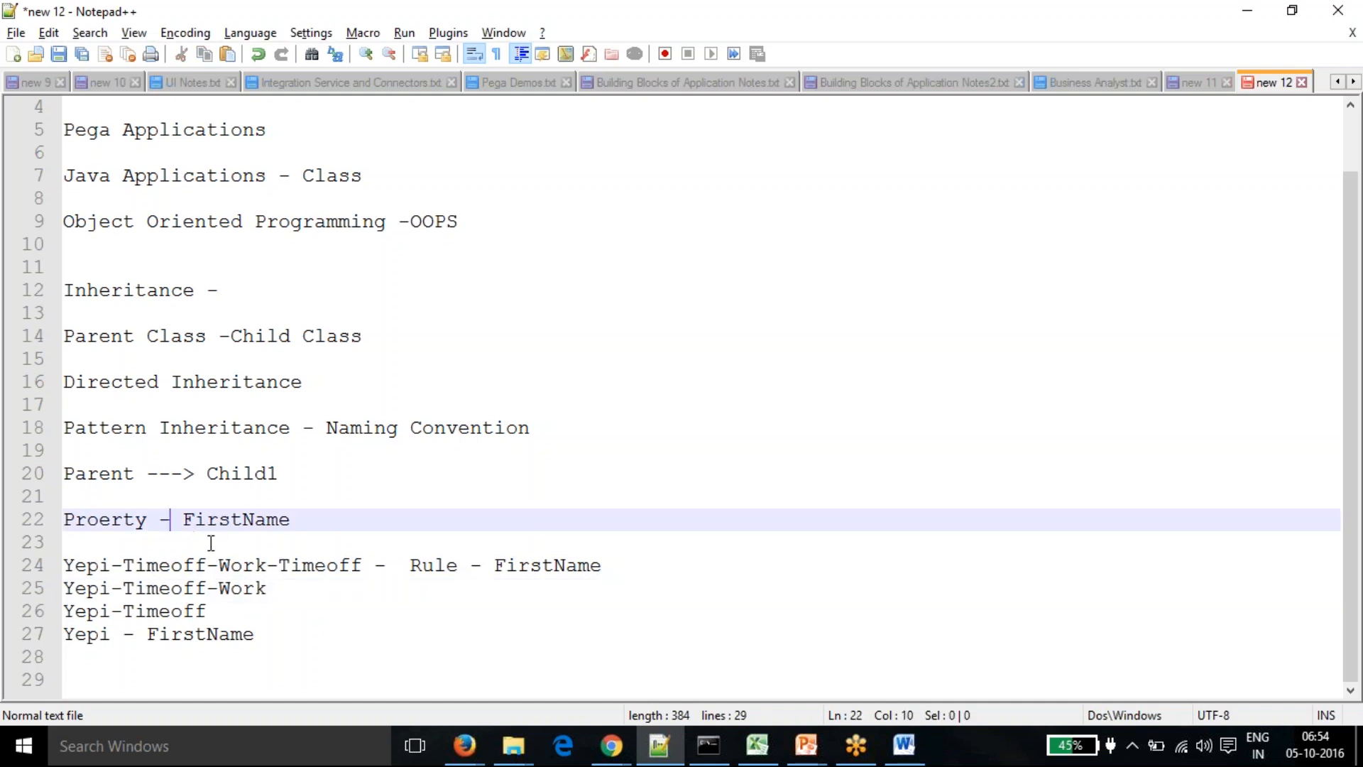
click(236, 589)
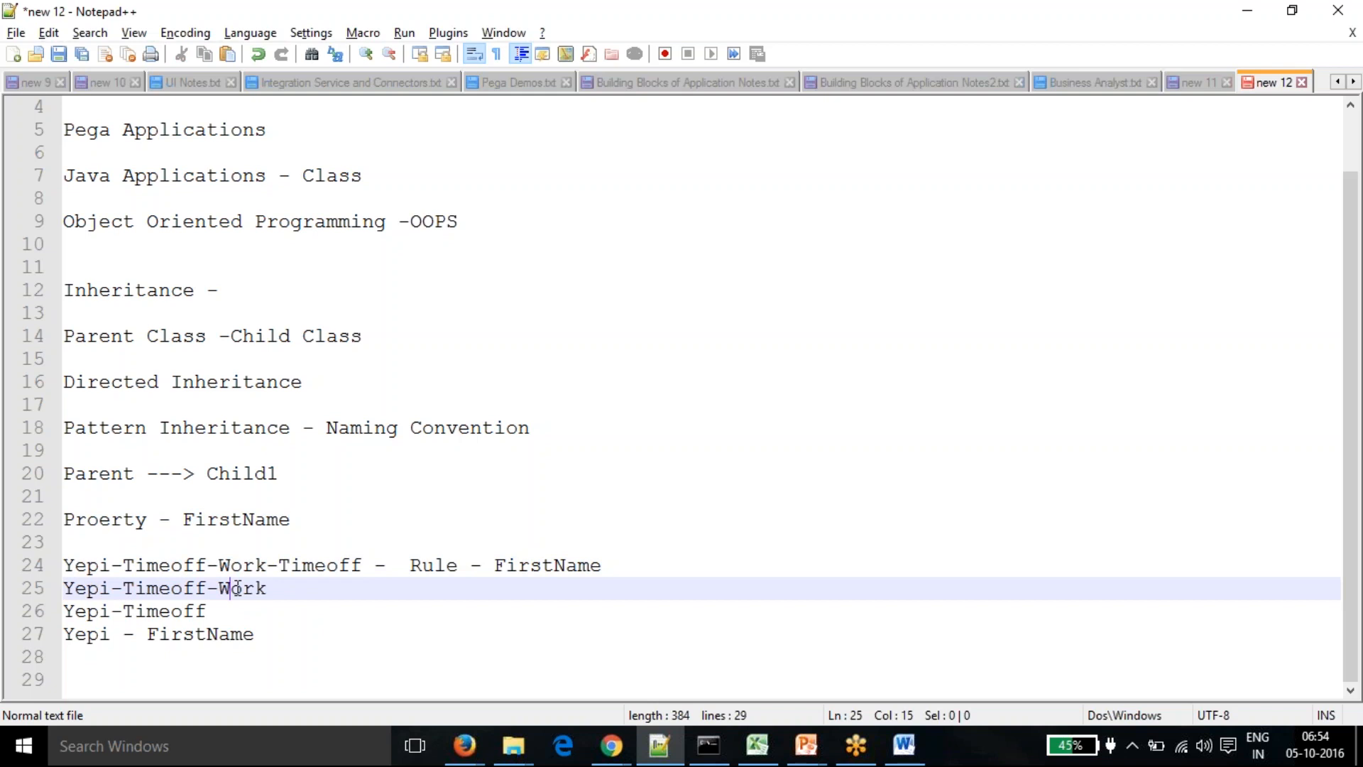
drag(267, 589, 63, 590)
- Highlight the Yepi-Timeoff and Yepi class names and the FirstName defined in Yepi
drag(224, 609, 64, 609)
click(190, 654)
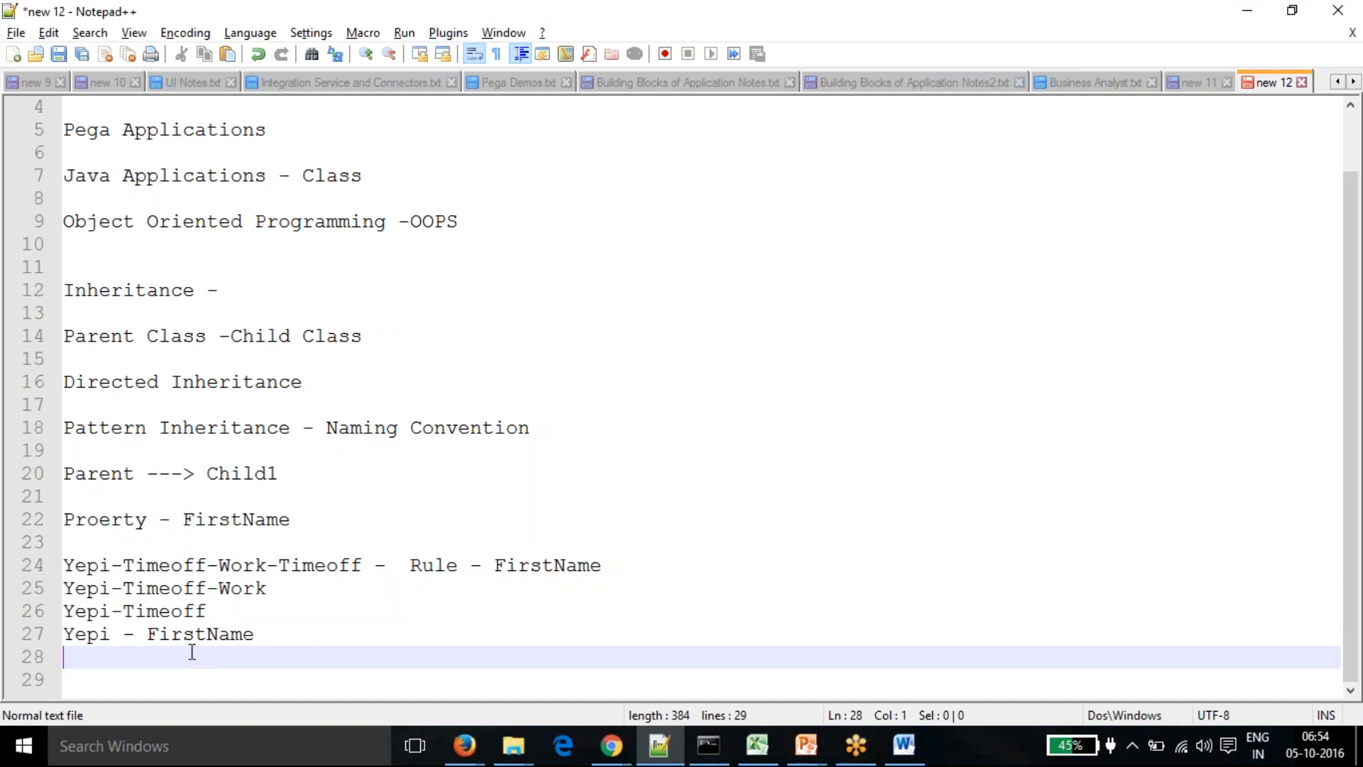
click(186, 609)
drag(123, 634, 63, 634)
click(149, 664)
drag(147, 634, 254, 632)
click(282, 641)
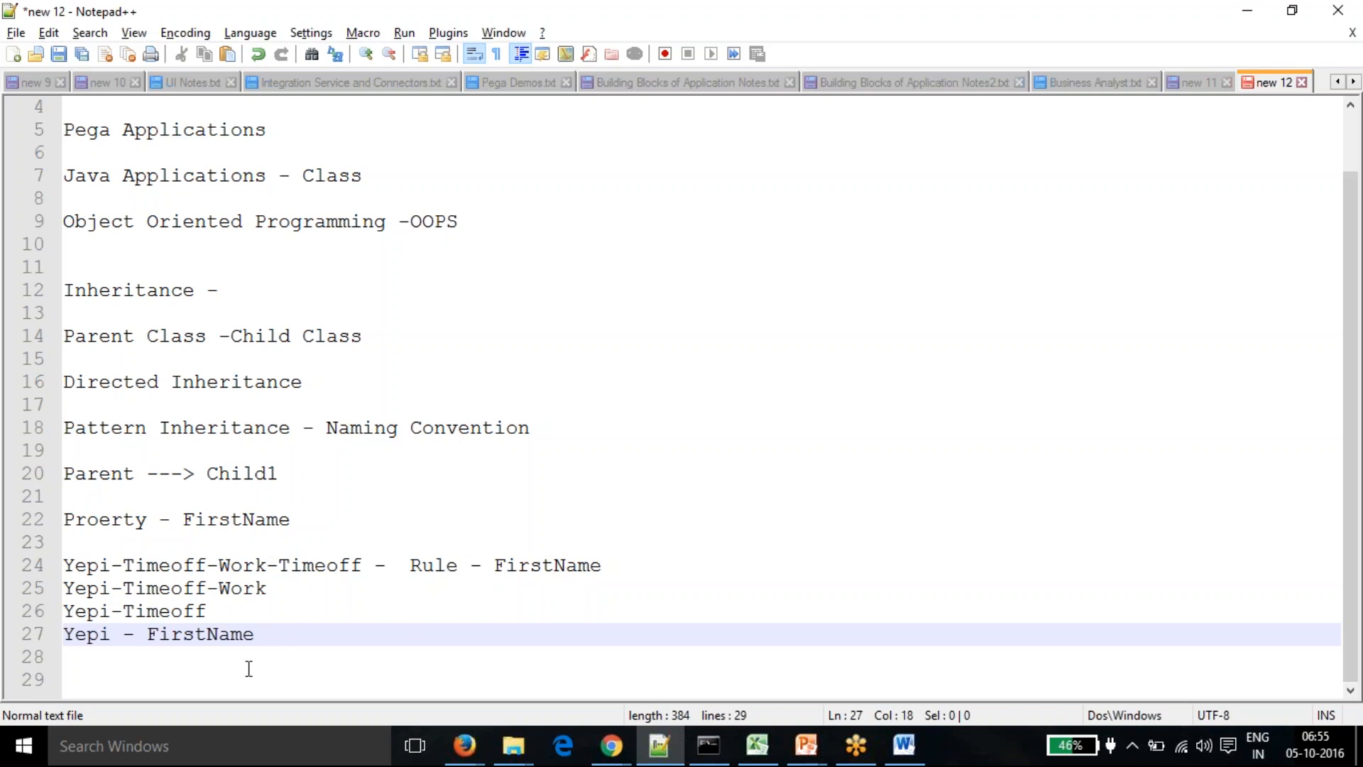
- Start line 29 with 'Motor -' and bring up the open PowerPoint presentations
click(177, 673)
text(Motor )
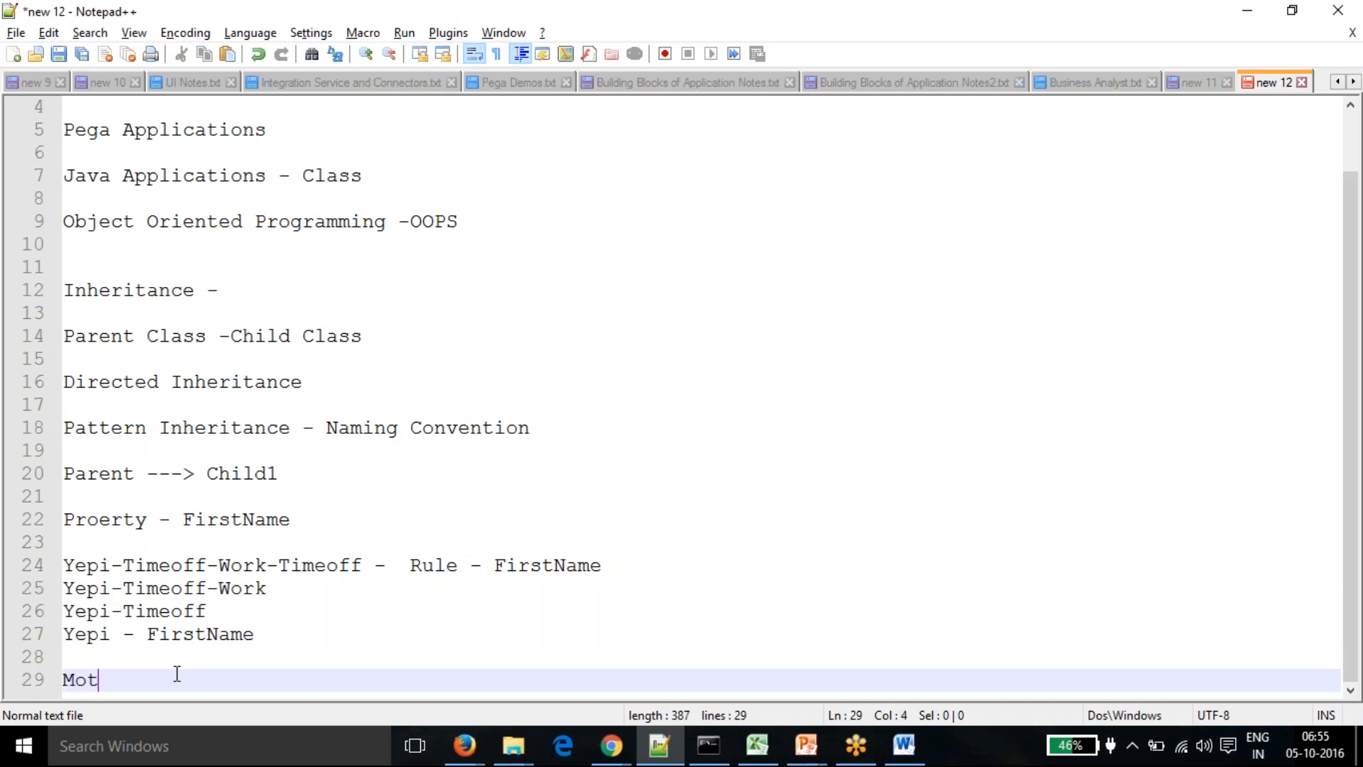
text(-)
key(alt+Tab)
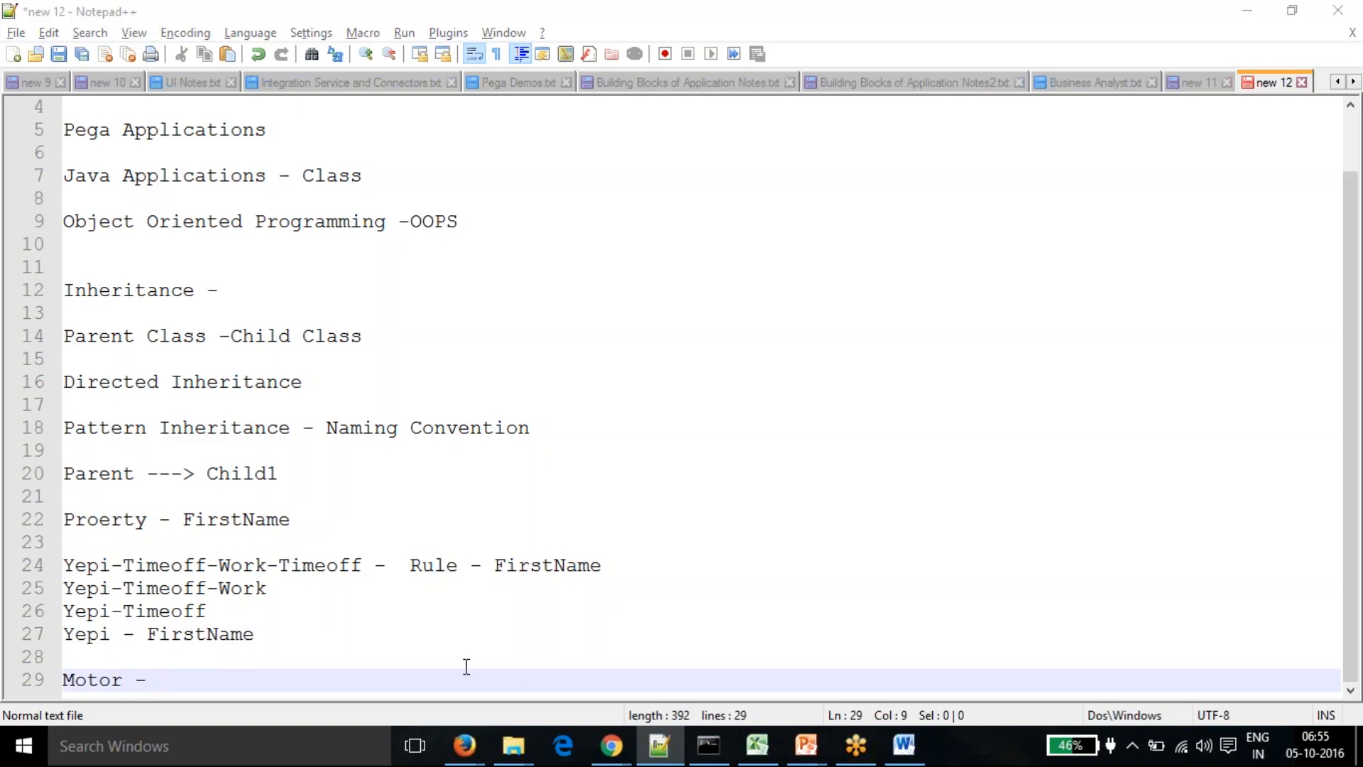
key(alt+Tab)
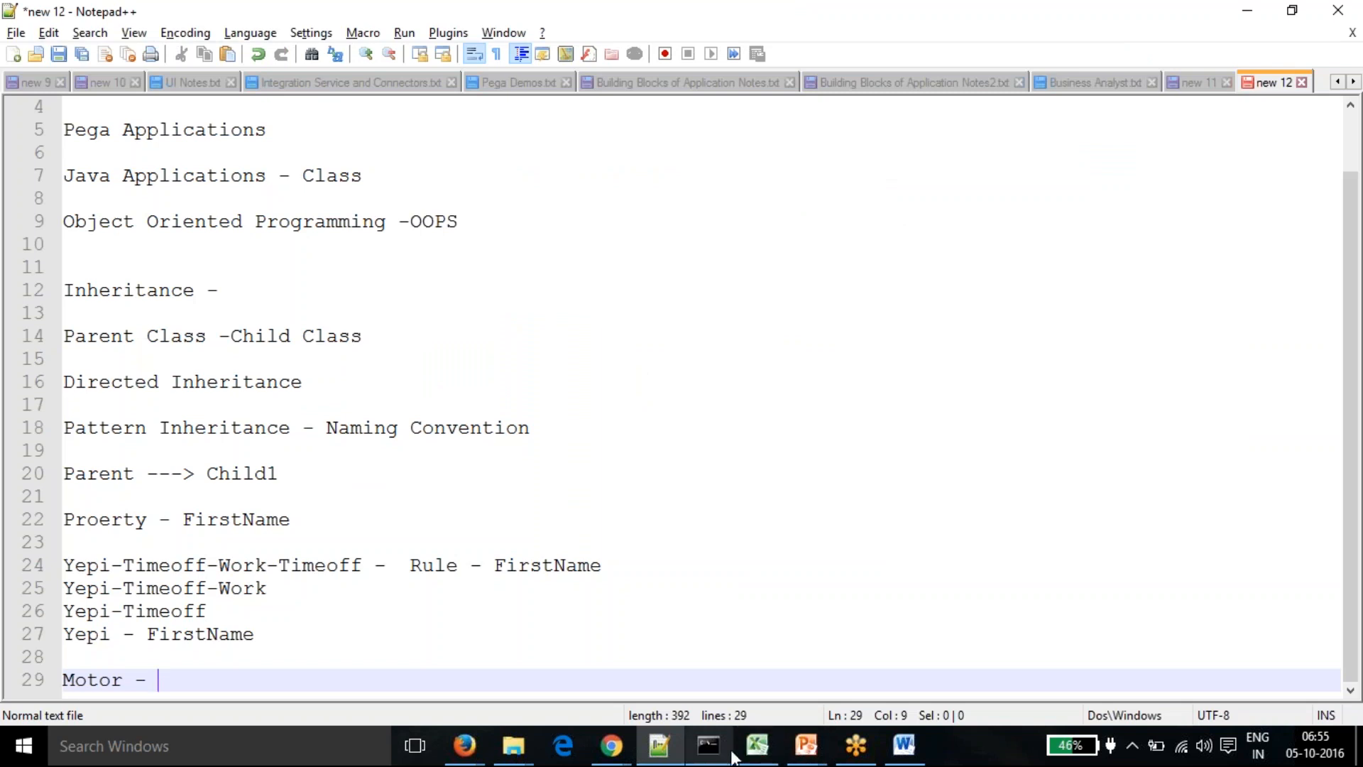
click(807, 745)
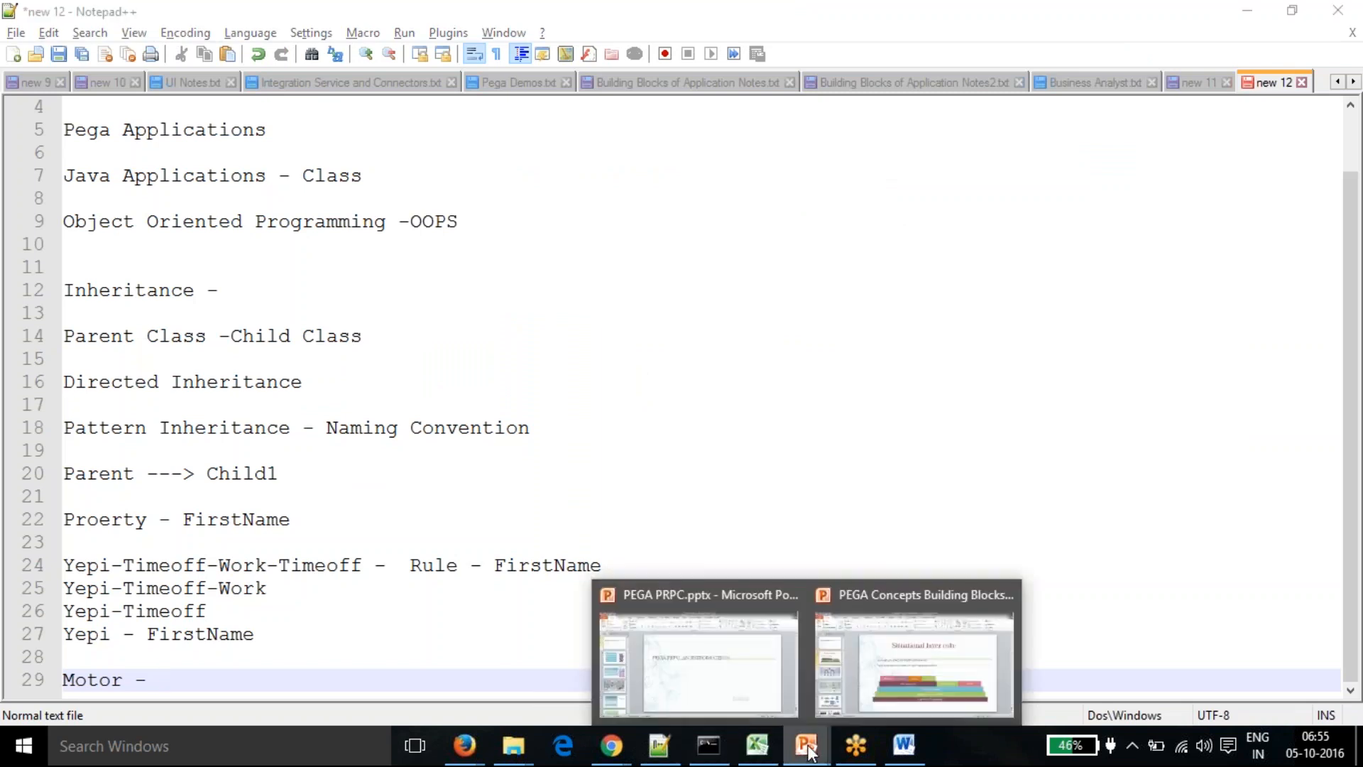
- Present the PEGA Concepts Building Blocks deck from the current slide, stepping through three animations
click(900, 648)
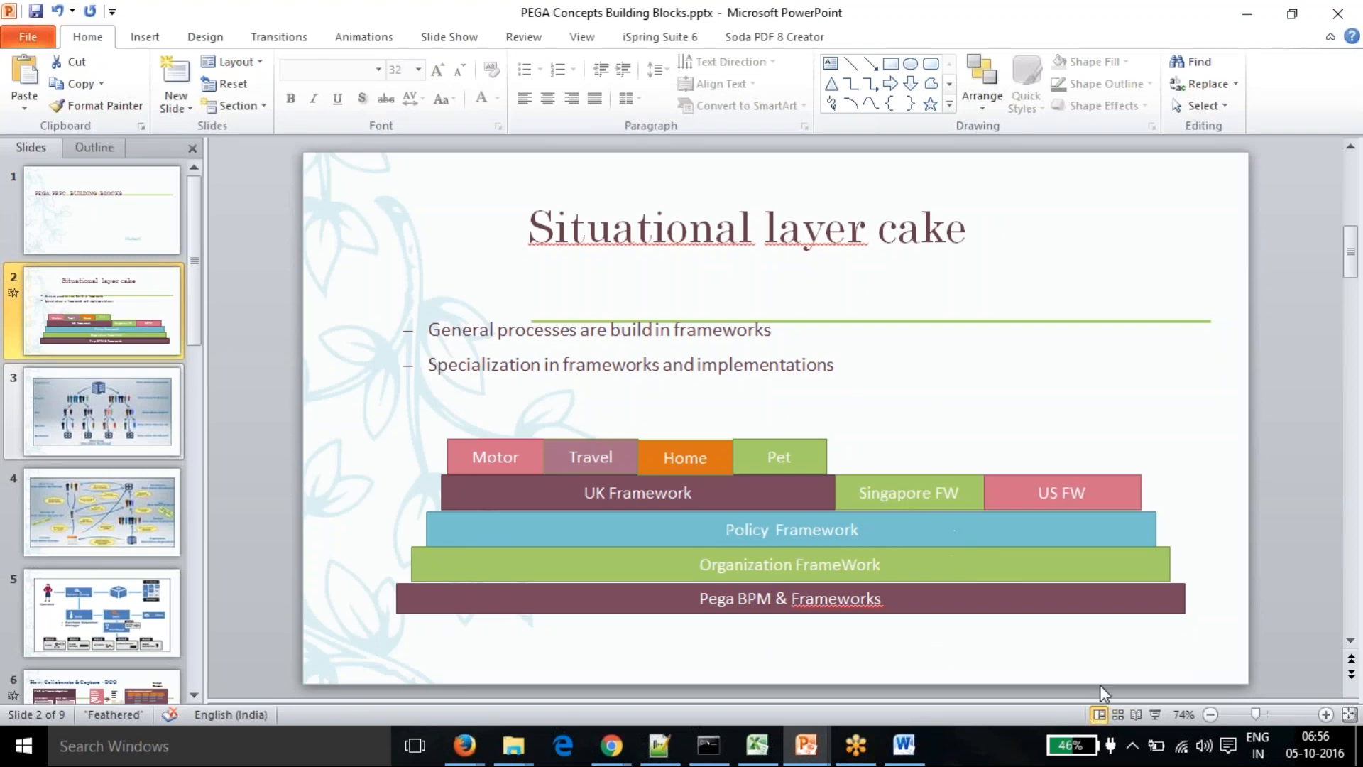
click(1155, 714)
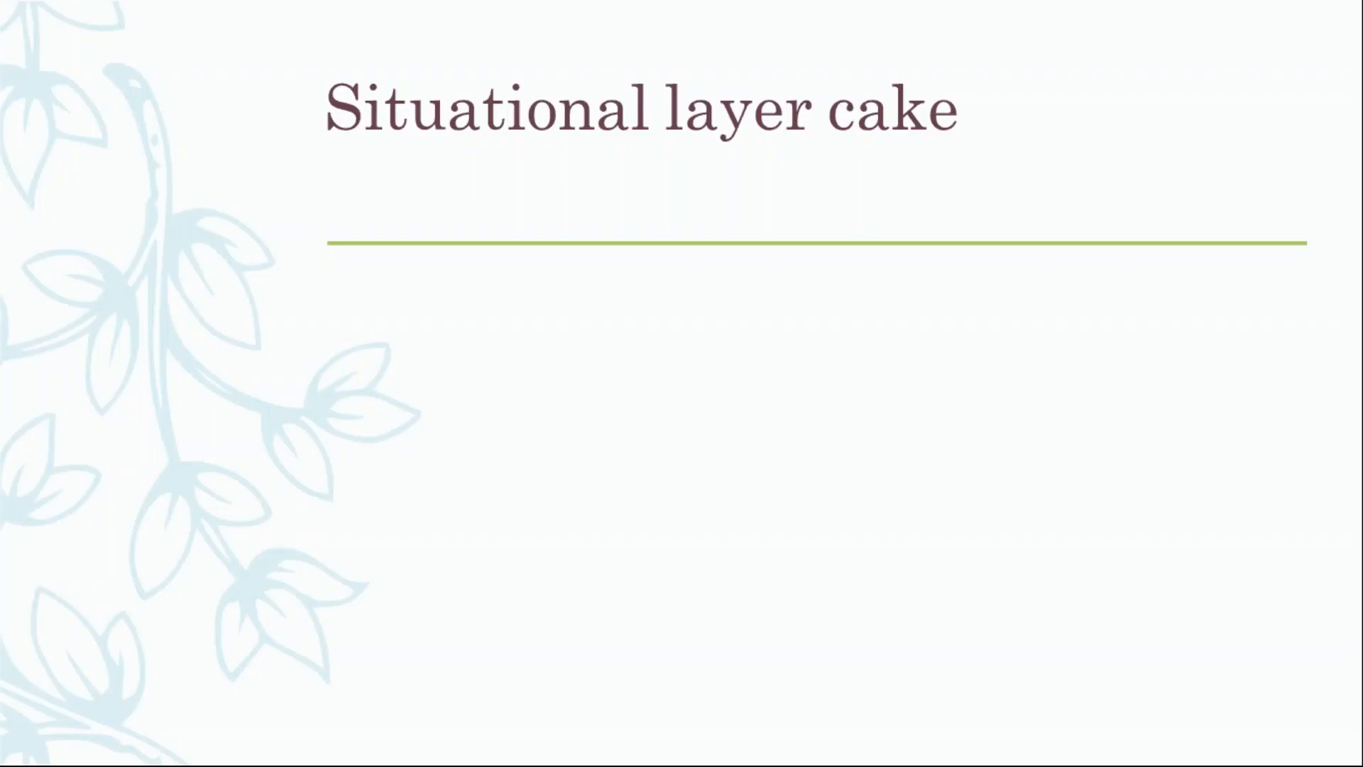
key(Right)
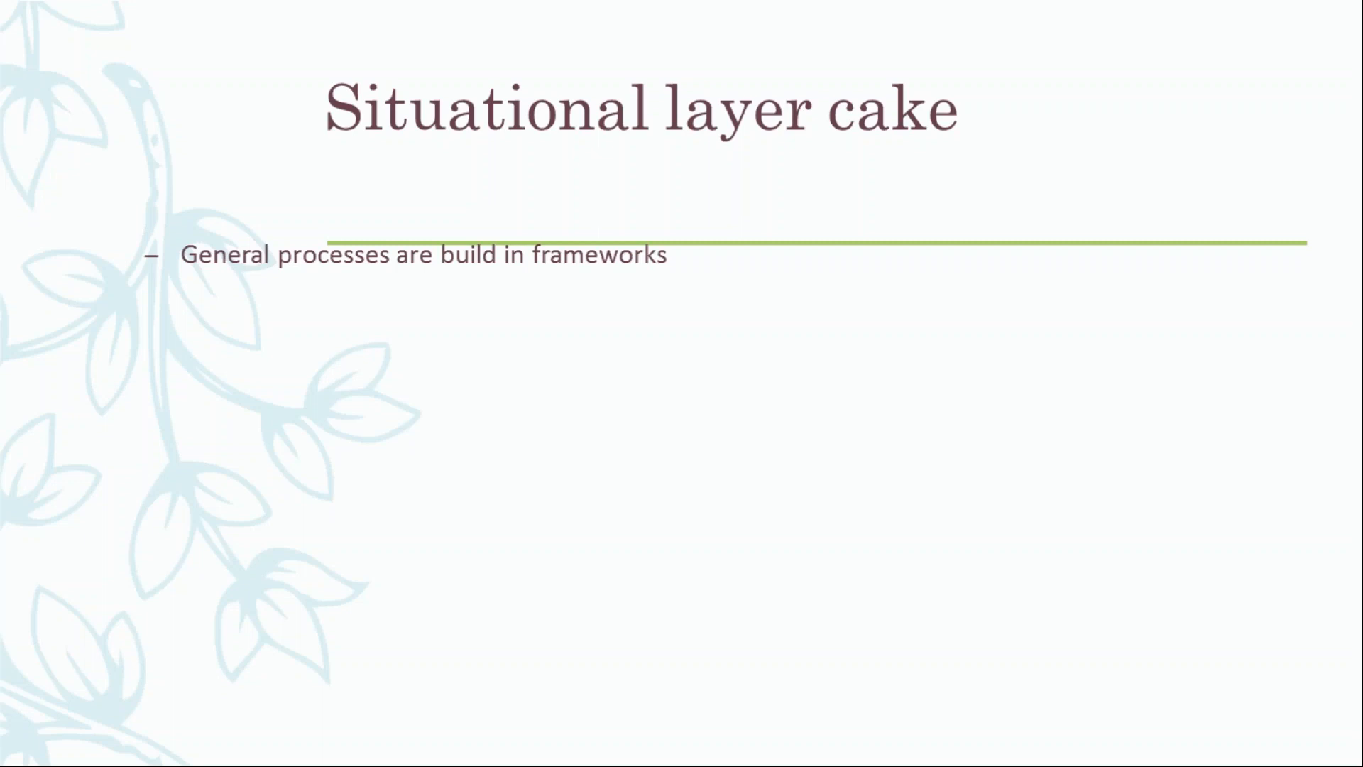
key(Right)
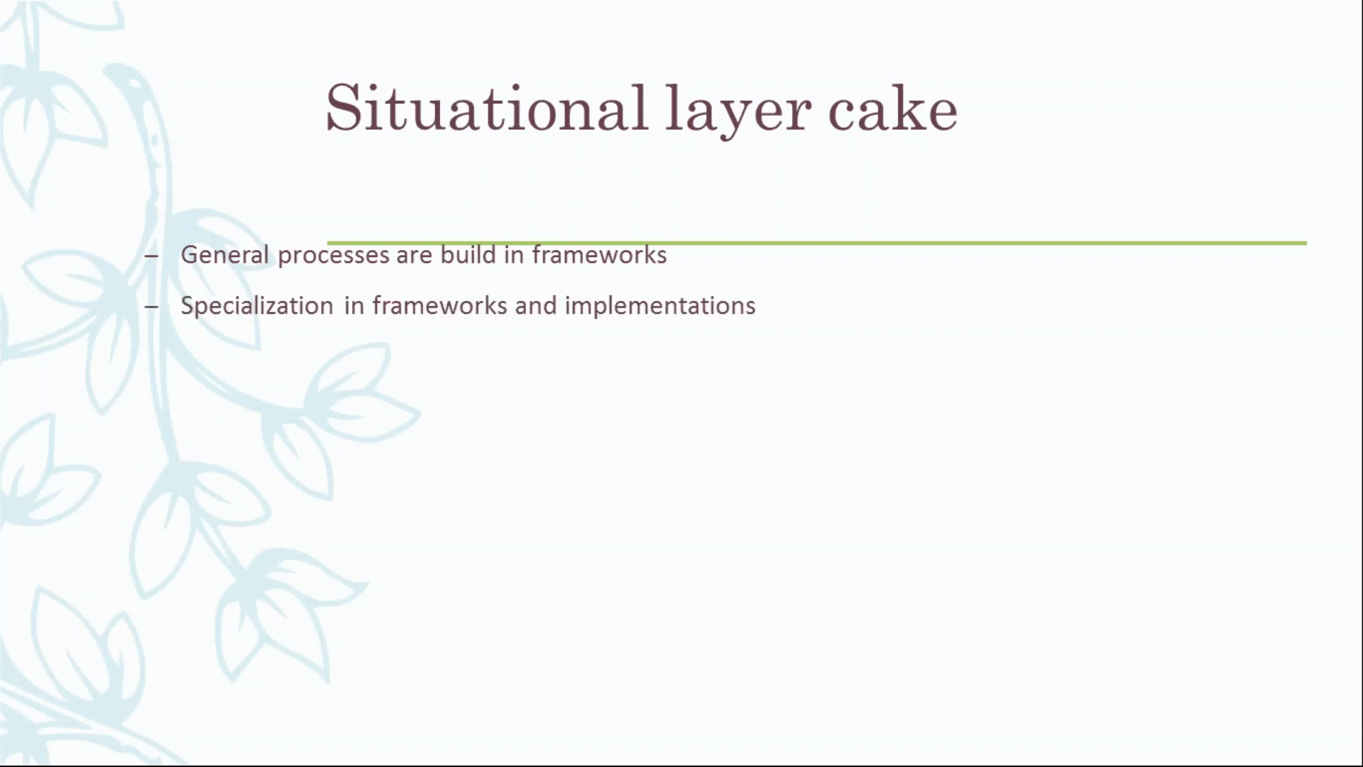
key(Right)
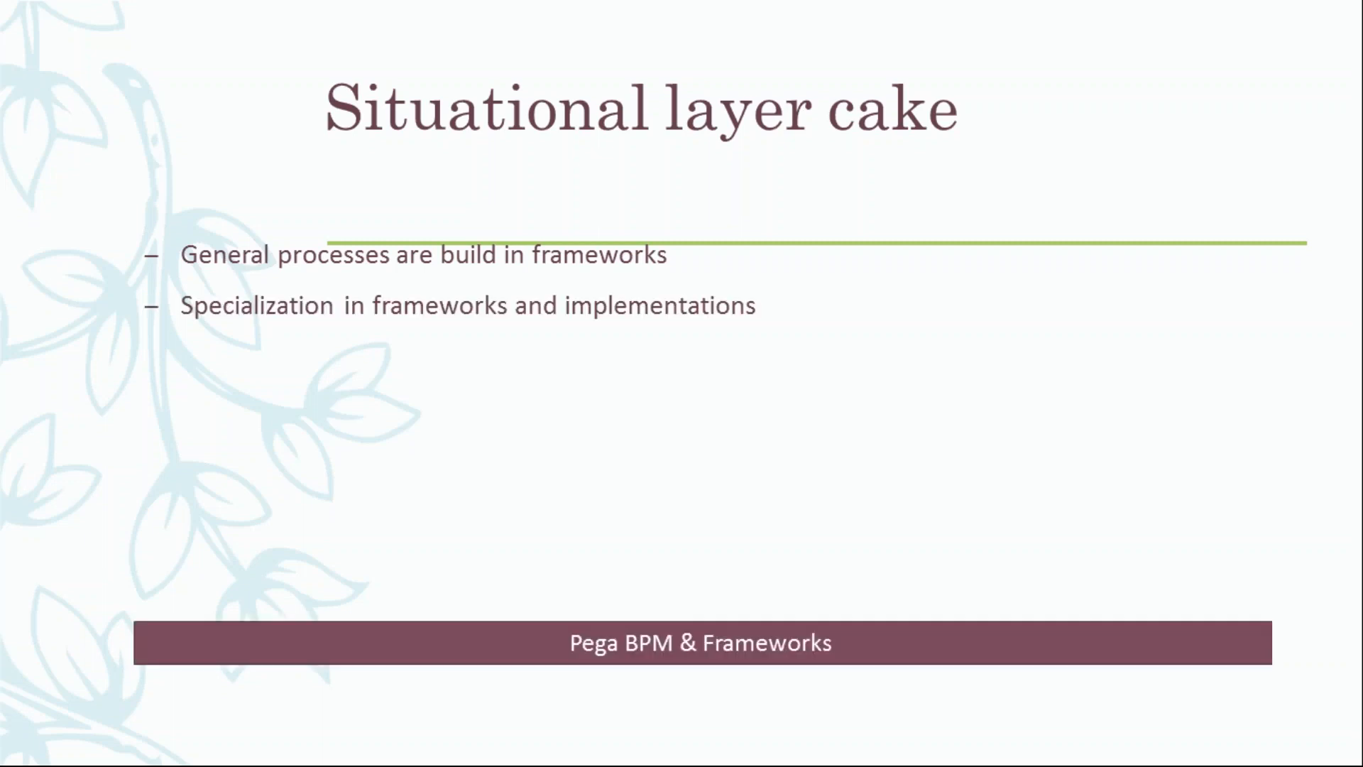